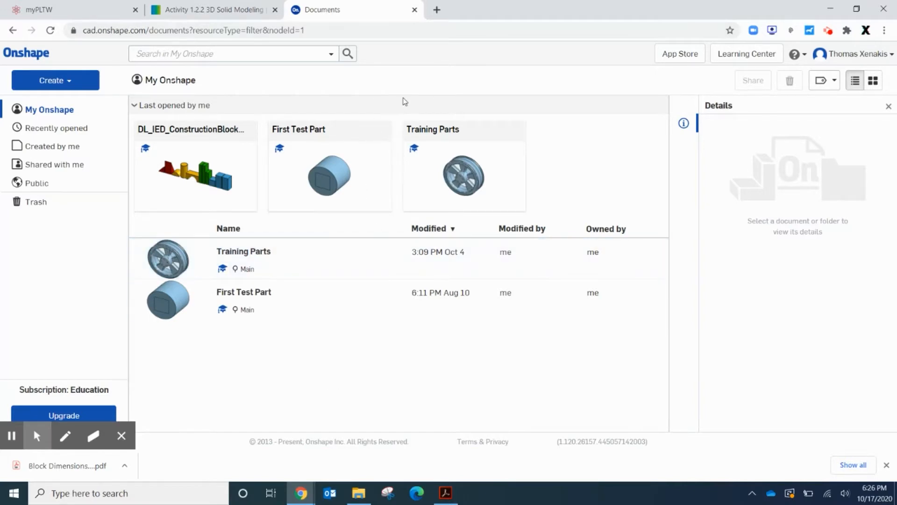
Step: Create a new document named Construction Blocks
left_click(54, 84)
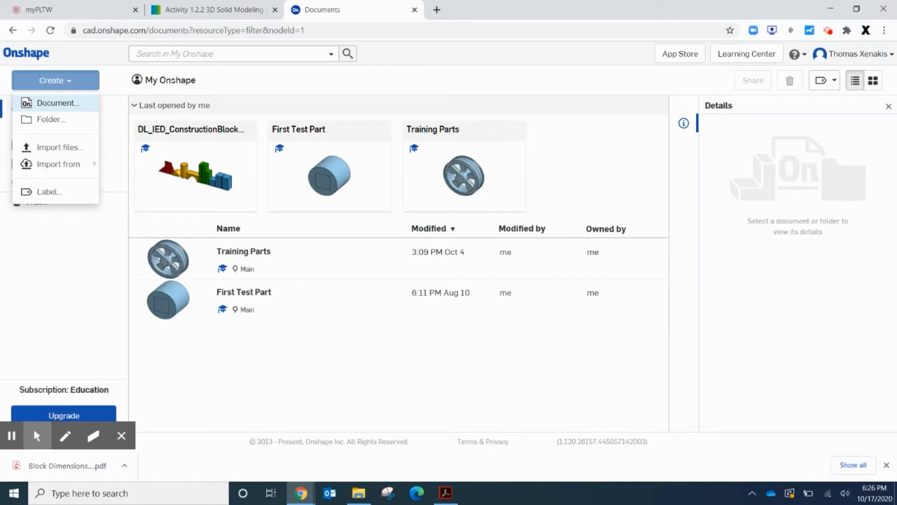
left_click(56, 104)
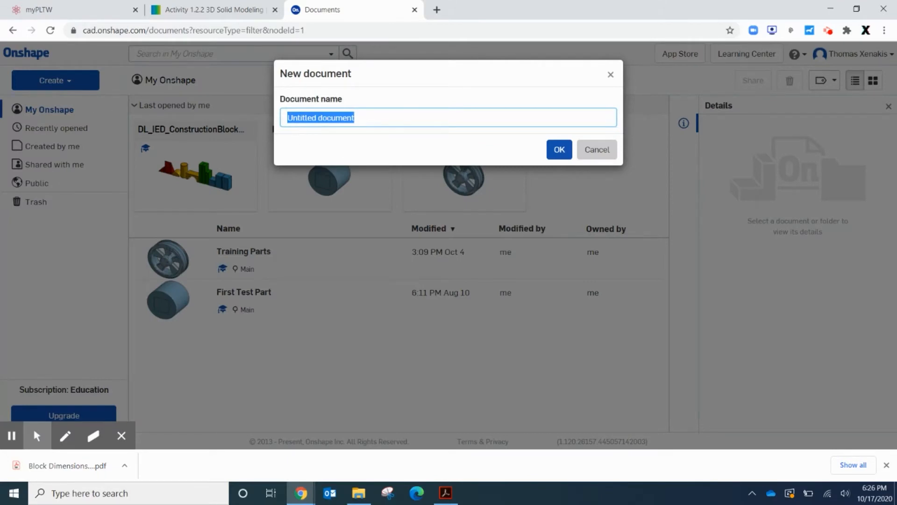
type("Consto")
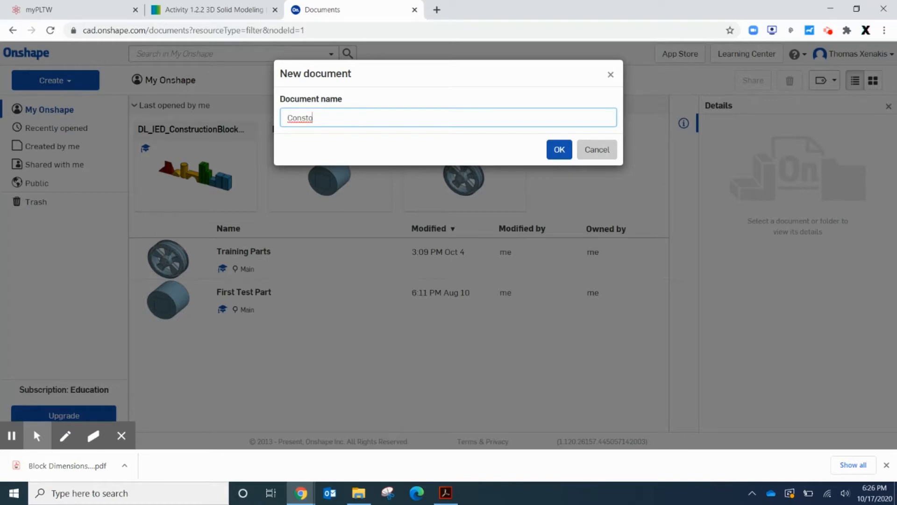
key("BackSpace")
type("ruction Blocks")
key("Return")
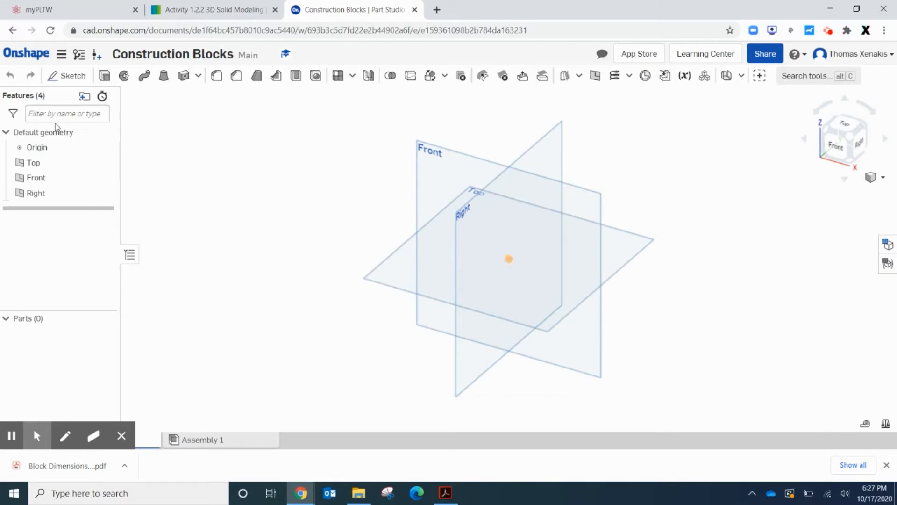
Step: Highlight the Top, Front and Right default planes one after another, deselect them, and hide and reshow the Top plane
left_click(31, 163)
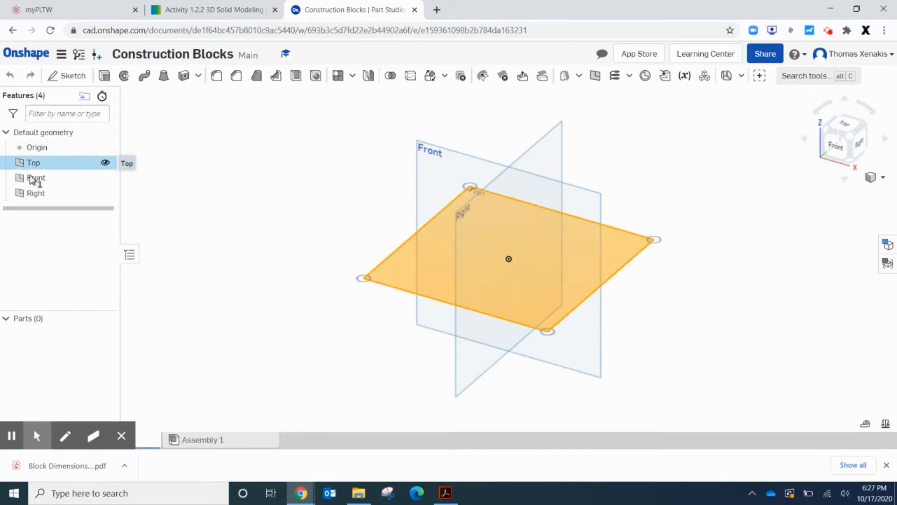
left_click(32, 178)
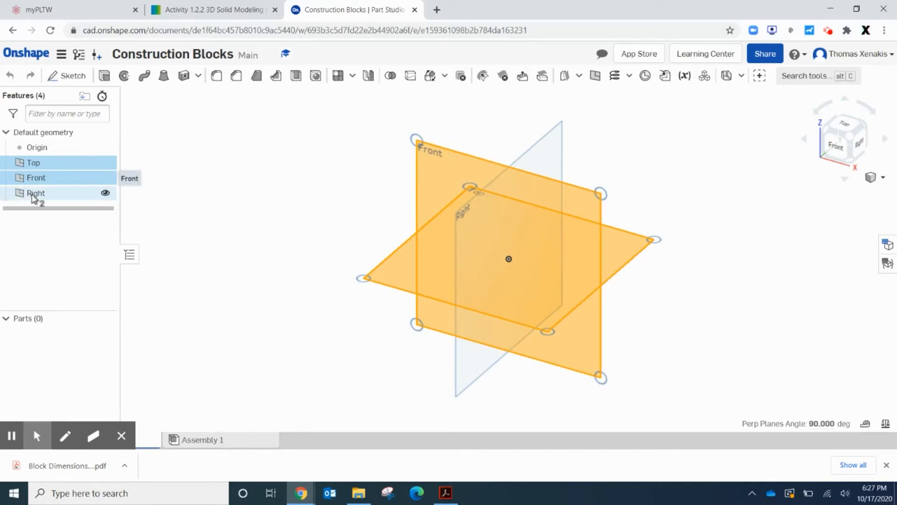
left_click(34, 194)
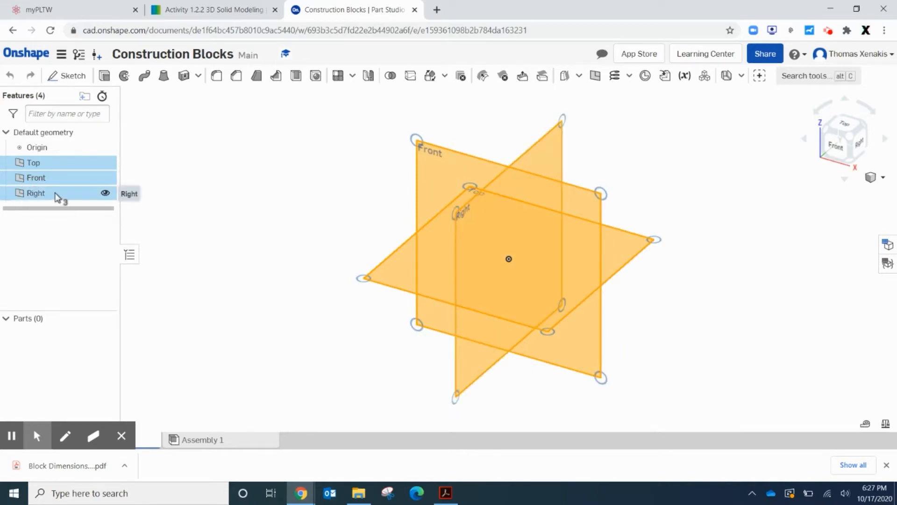
left_click(55, 194)
left_click(49, 178)
left_click(44, 165)
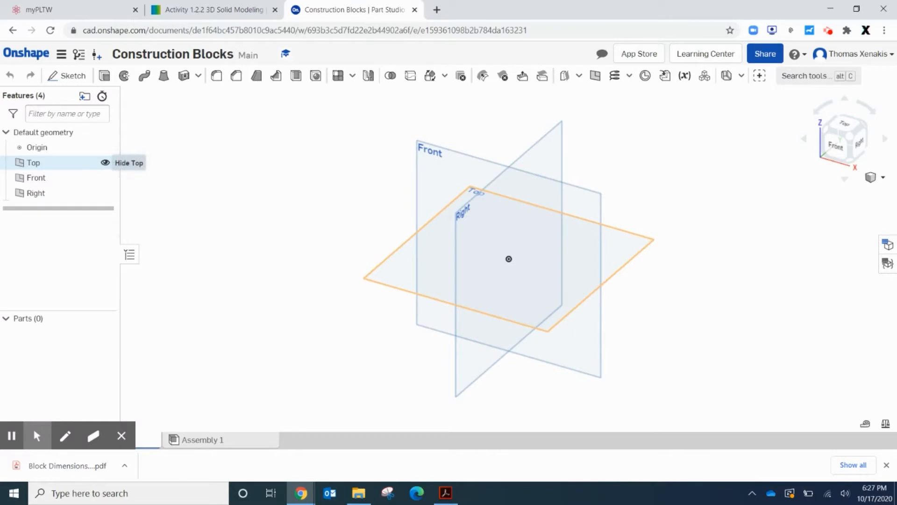
left_click(106, 163)
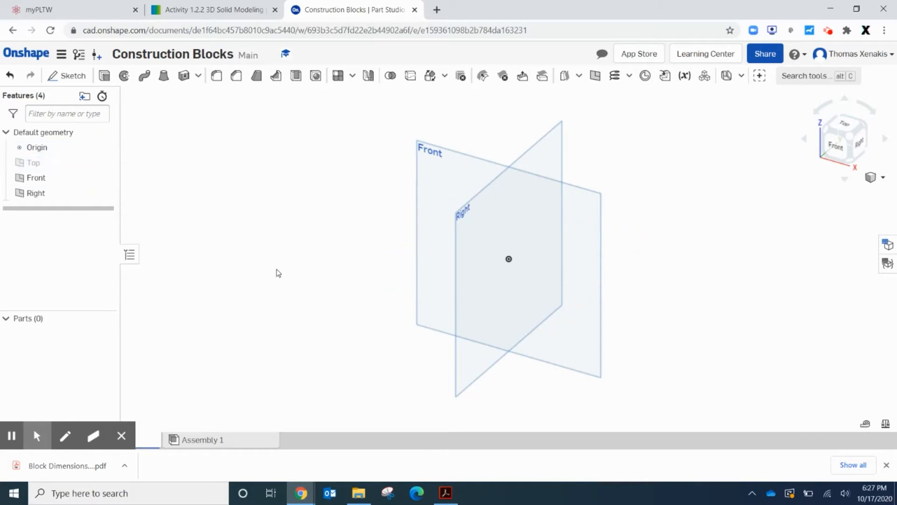
left_click(105, 162)
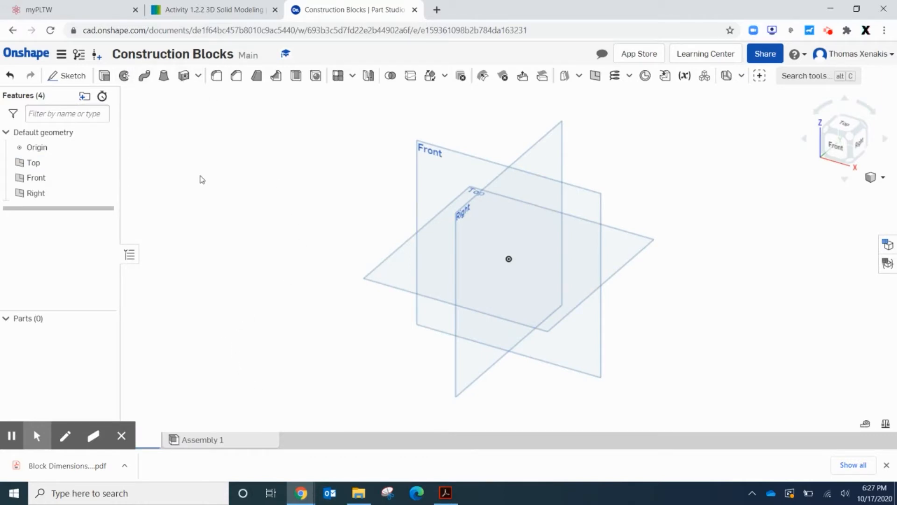
left_click(80, 78)
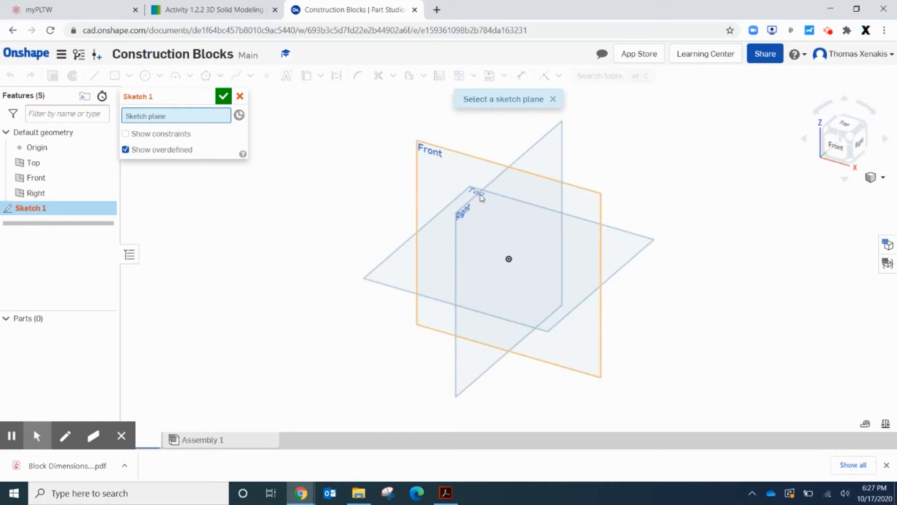
left_click(442, 164)
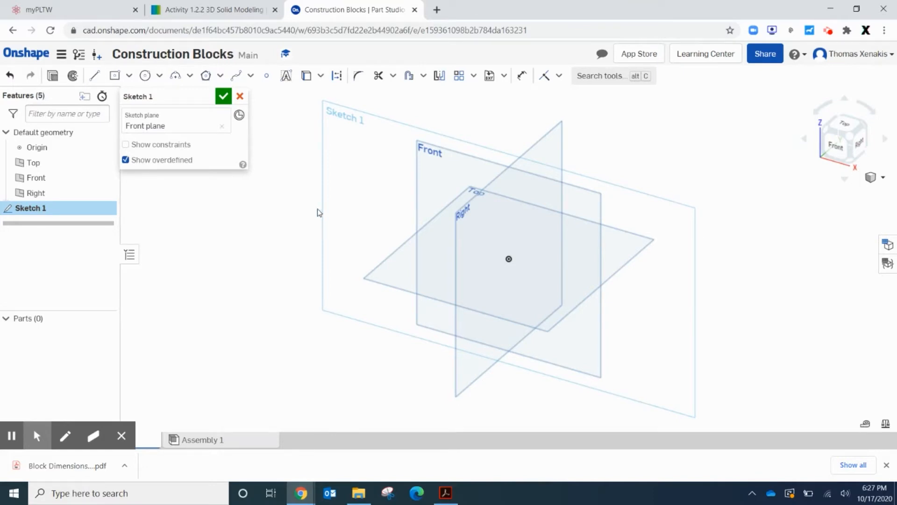
key("ctrl+z")
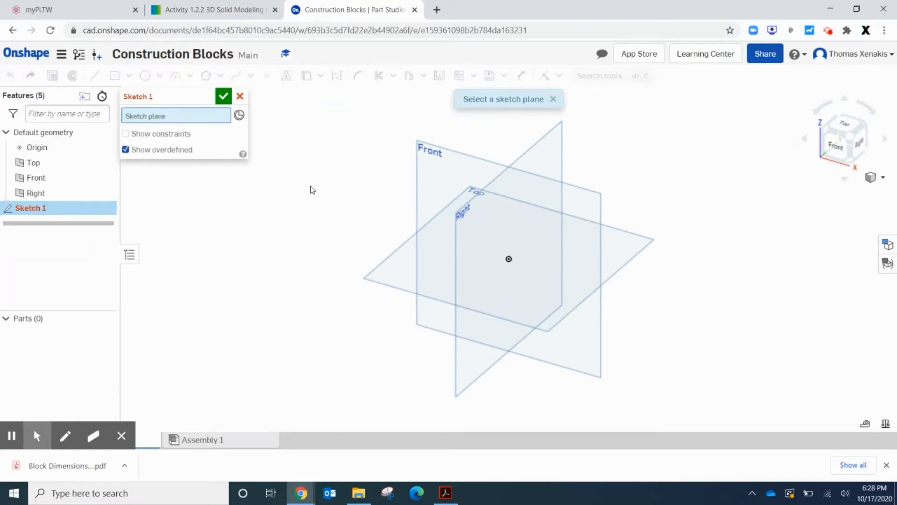
left_click(240, 97)
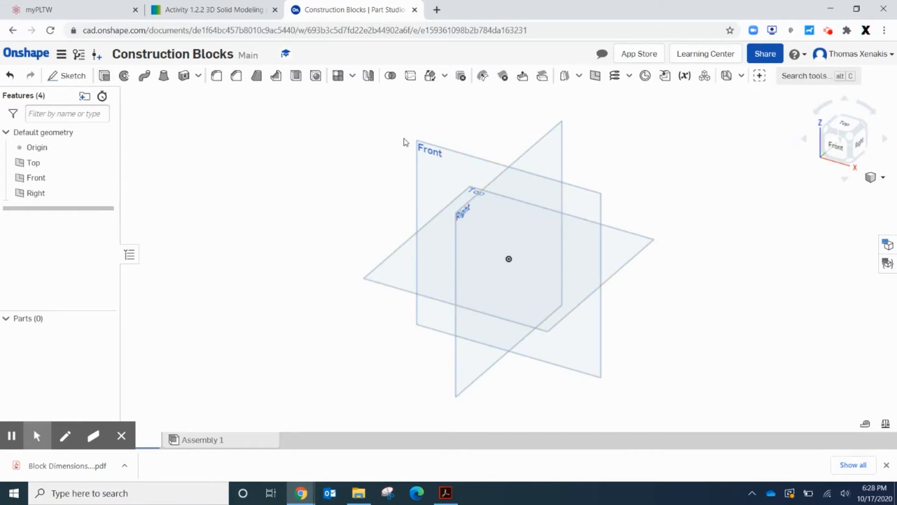
right_click(436, 164)
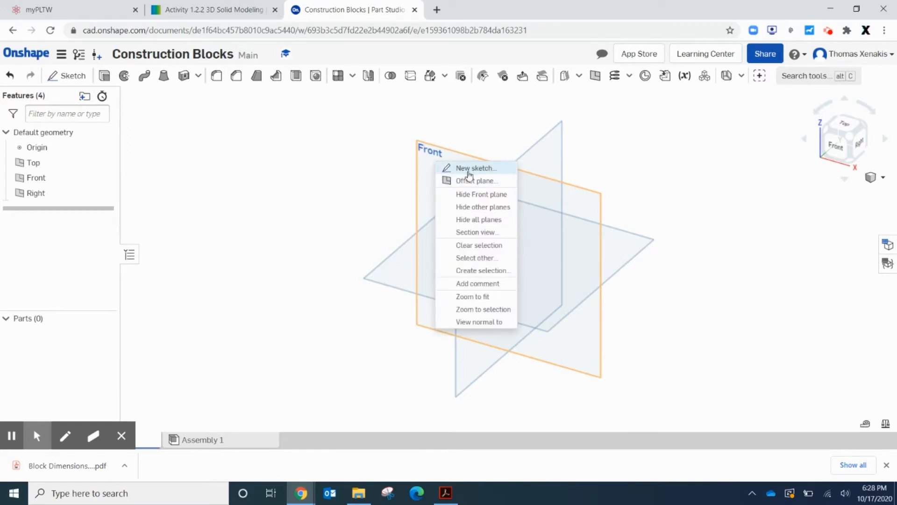
left_click(246, 167)
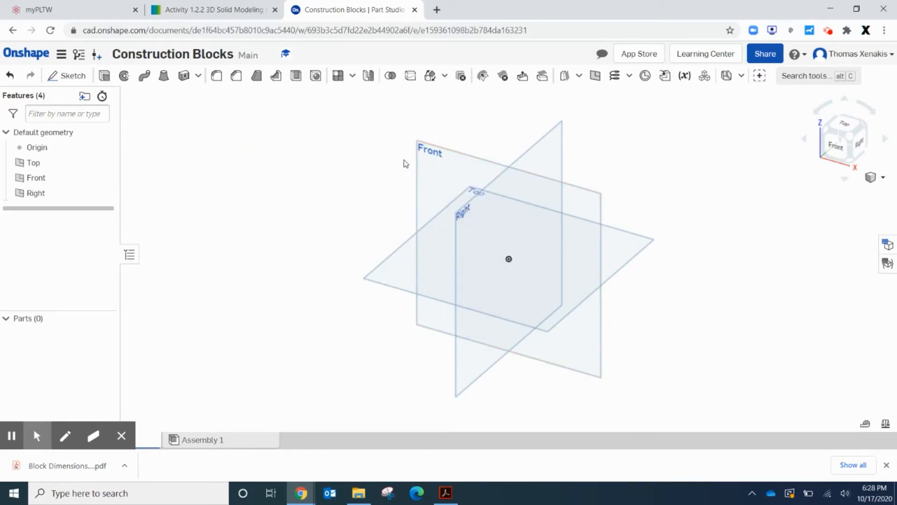
Step: Start a new sketch on the Front plane and orient the view normal to it
right_click(420, 162)
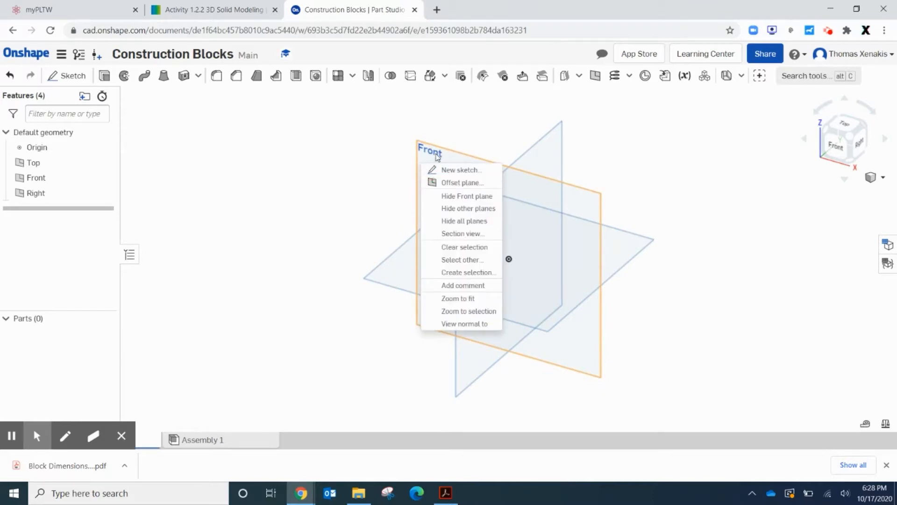
left_click(444, 172)
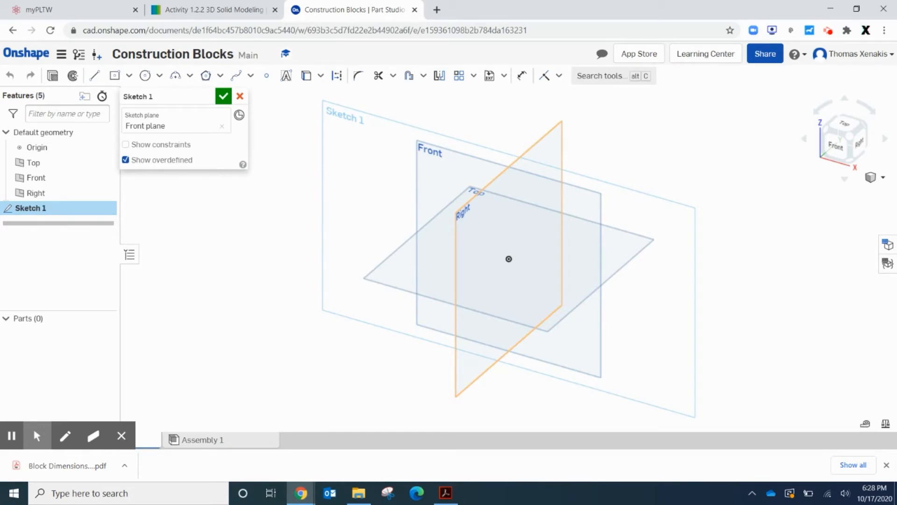
key("n")
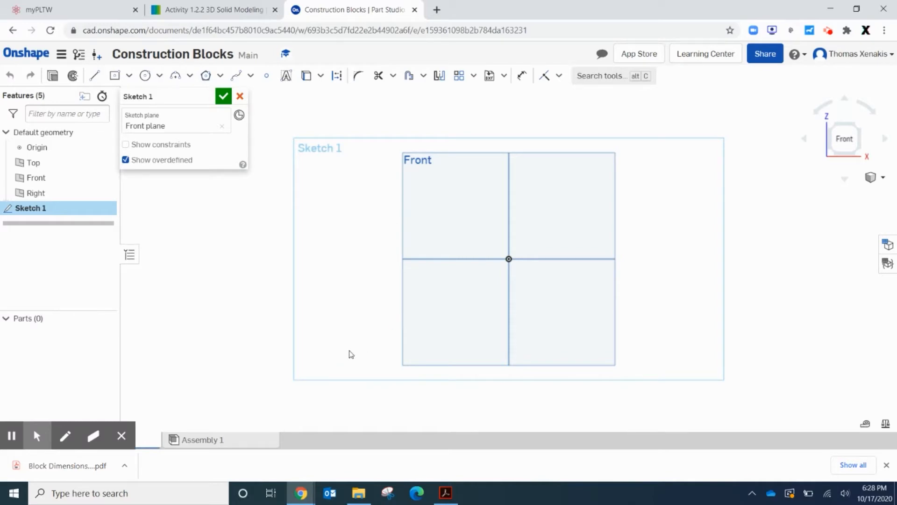
Step: Switch to Block Dimensions.pdf in Adobe Acrobat, examine the dimensions of all the blocks, especially the cube, and return to Onshape
left_click(445, 492)
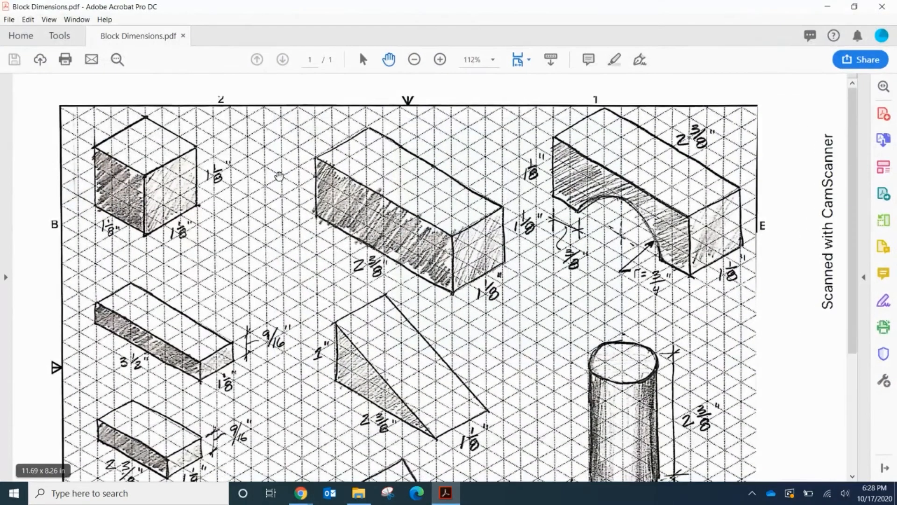
scroll(336, 365, "down", 3)
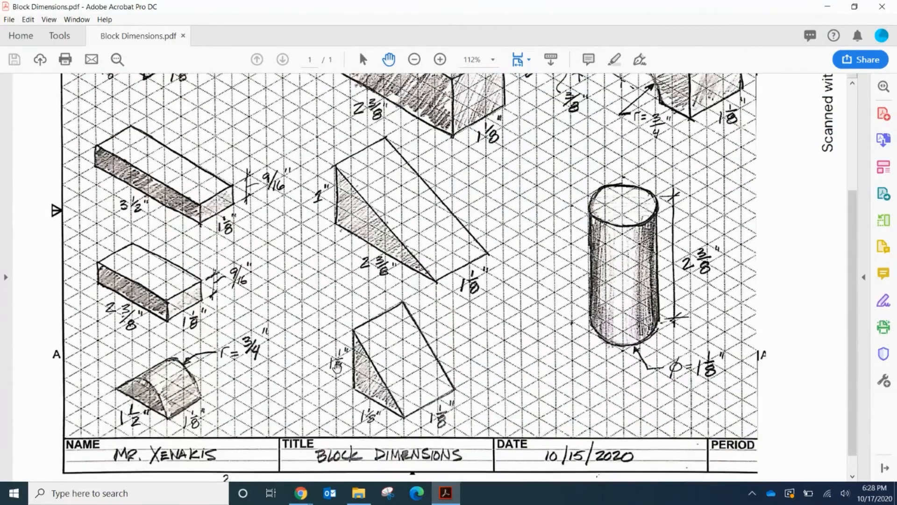
scroll(336, 367, "up", 3)
scroll(337, 363, "down", 2)
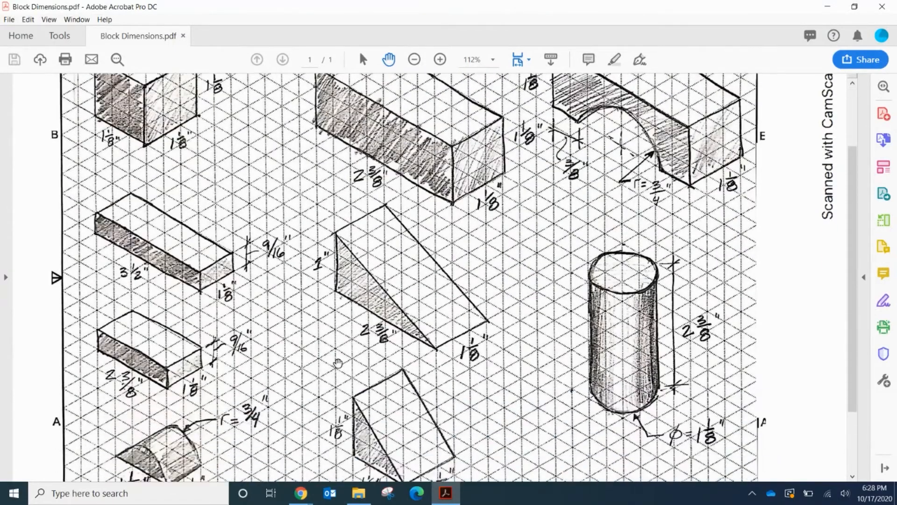
scroll(350, 344, "down", 1)
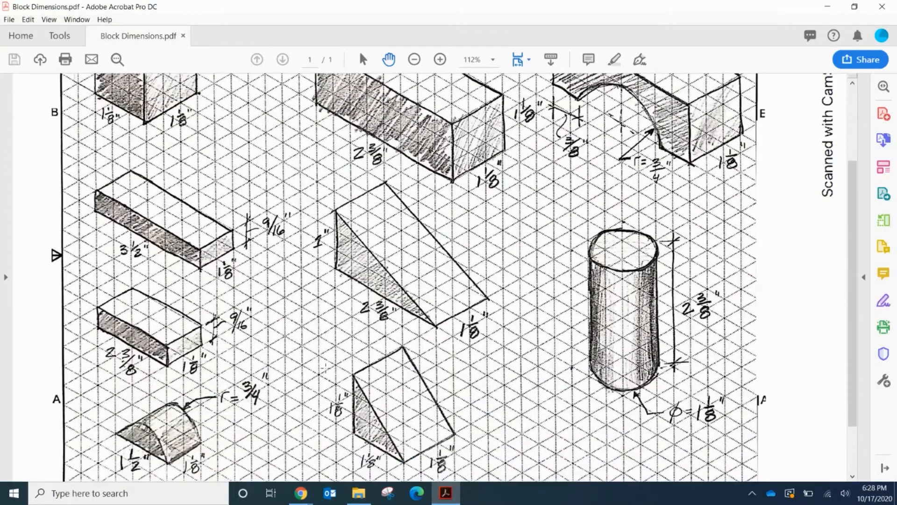
scroll(312, 298, "down", 1)
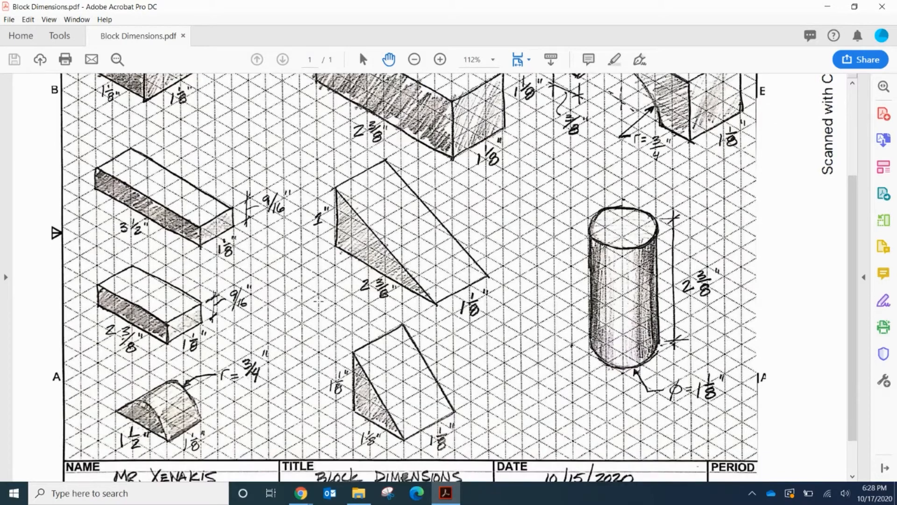
scroll(318, 301, "up", 6)
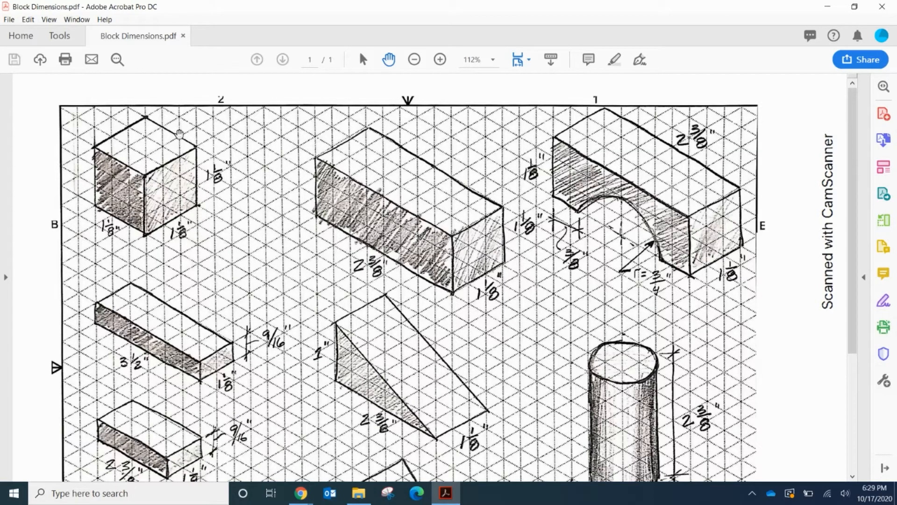
left_click(446, 493)
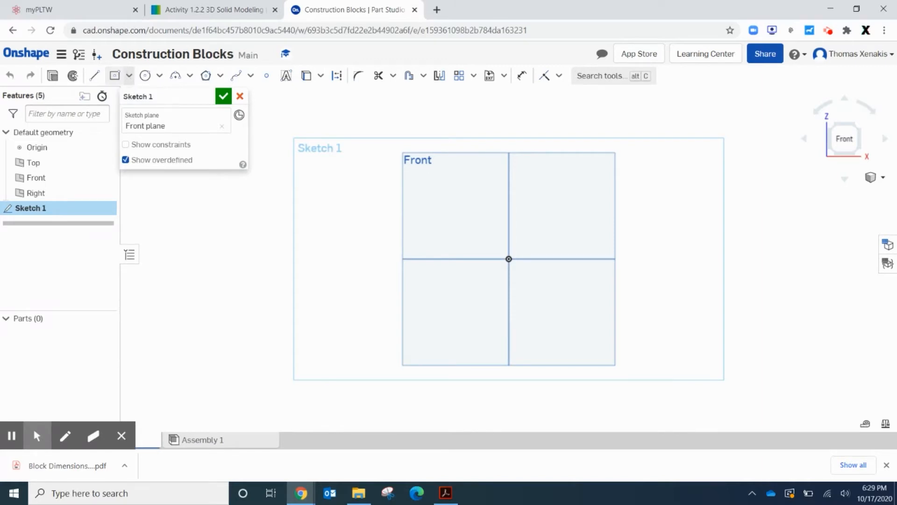
Step: Sketch a center point rectangle about 3.18 wide and 2.98 high, centred on the origin
left_click(129, 75)
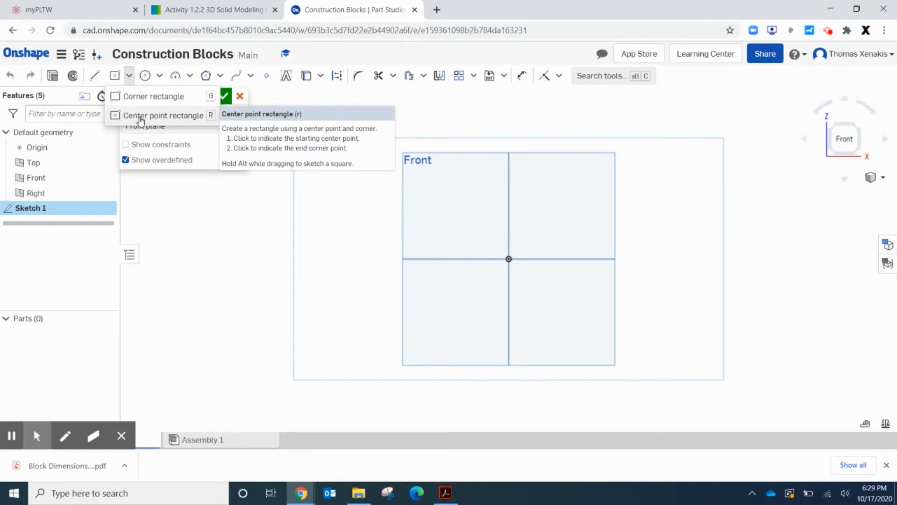
left_click(163, 115)
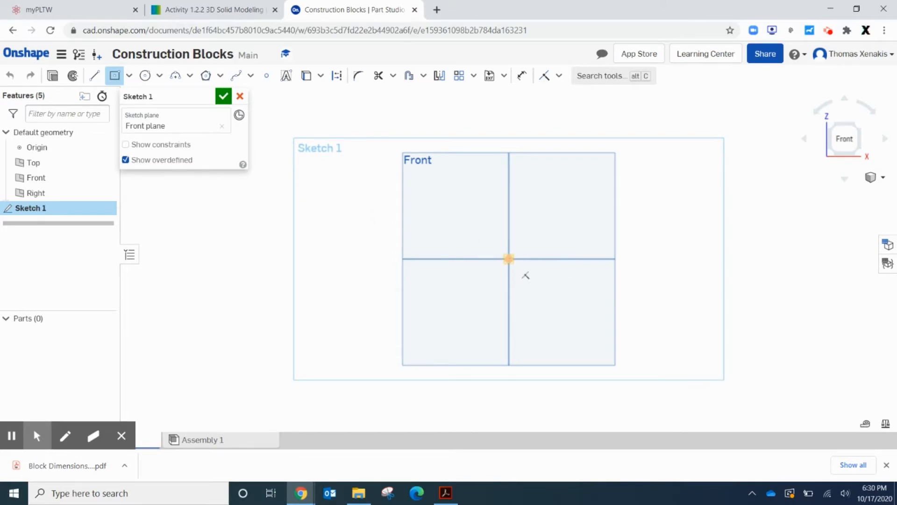
left_click(508, 258)
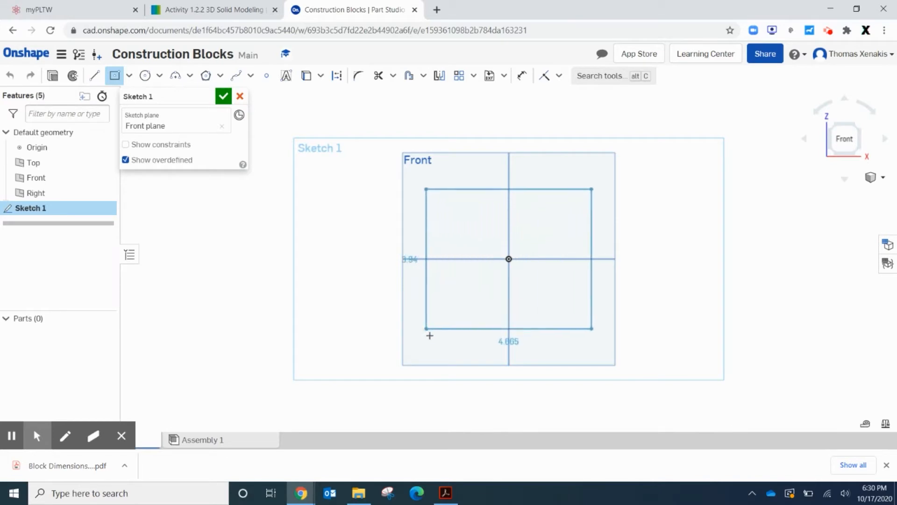
left_click(453, 312)
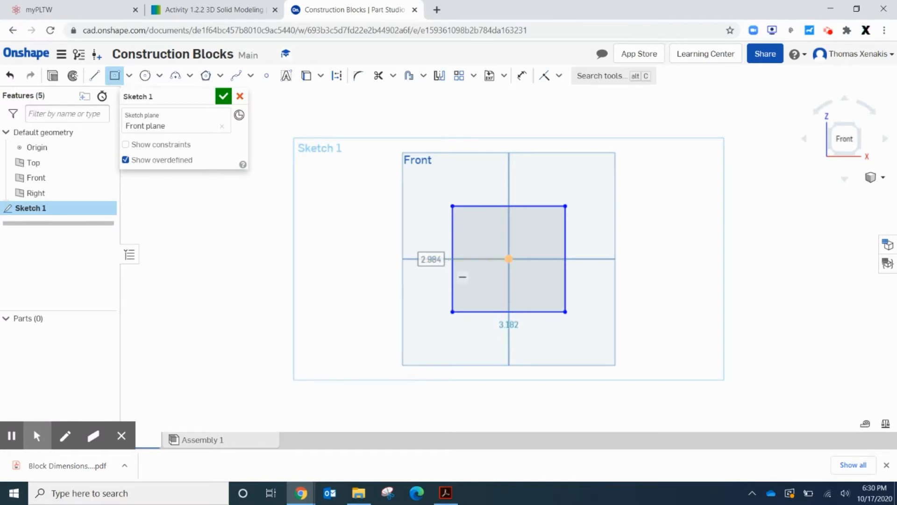
Step: Set the rectangle's height to 1.125 and its width to 1+1/8, and finish the sketch
double_click(431, 259)
type("1")
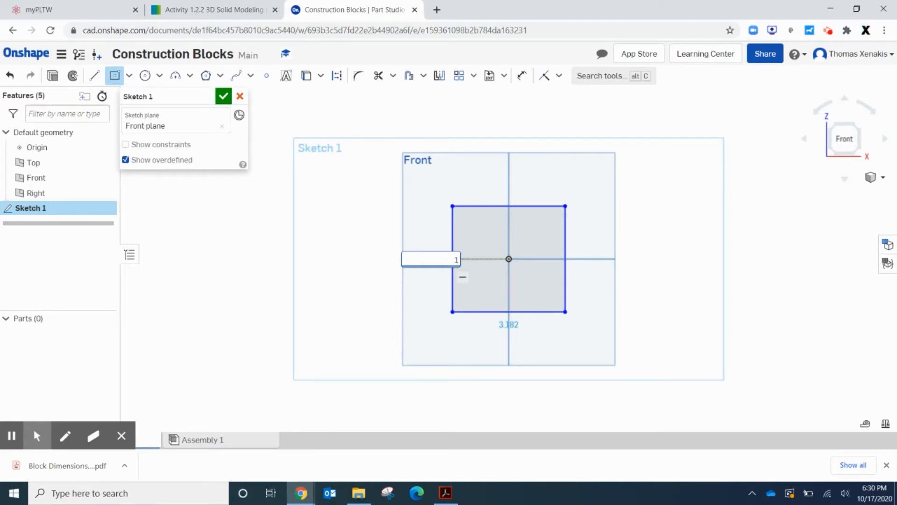
type("25")
key("Return")
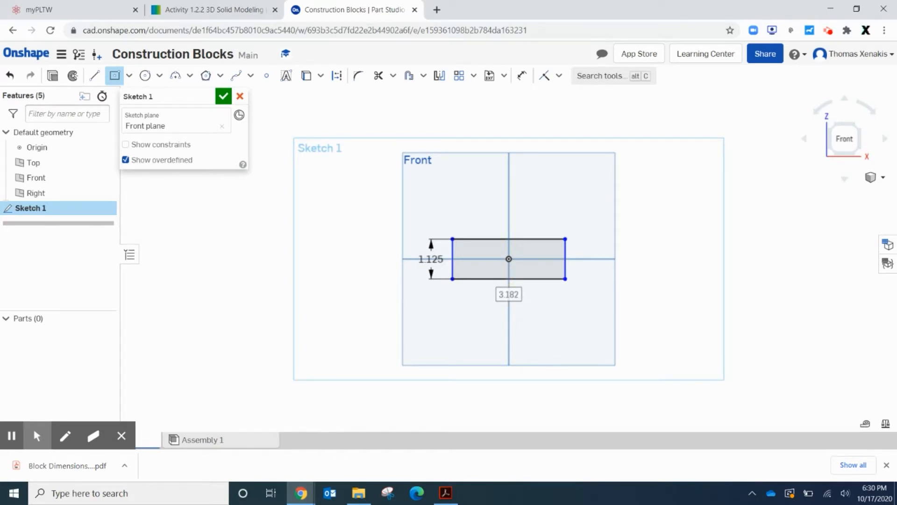
type("1+")
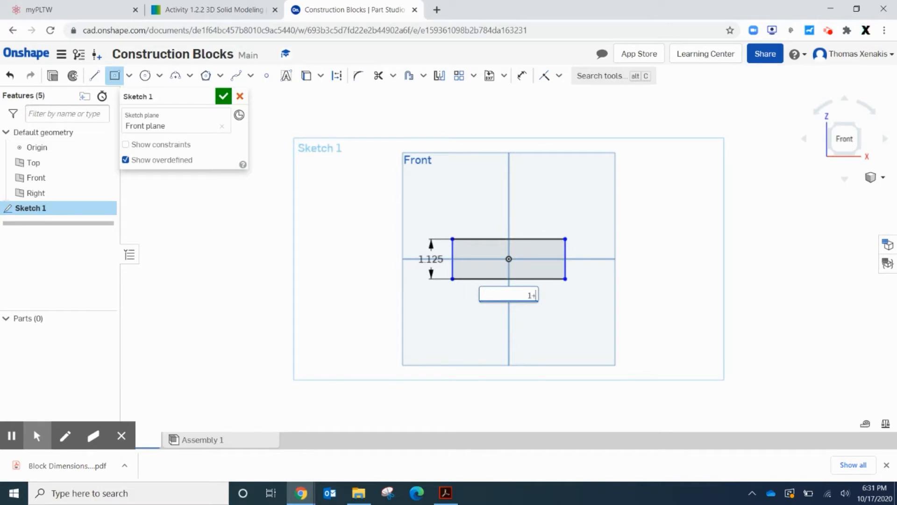
type("/8")
key("Return")
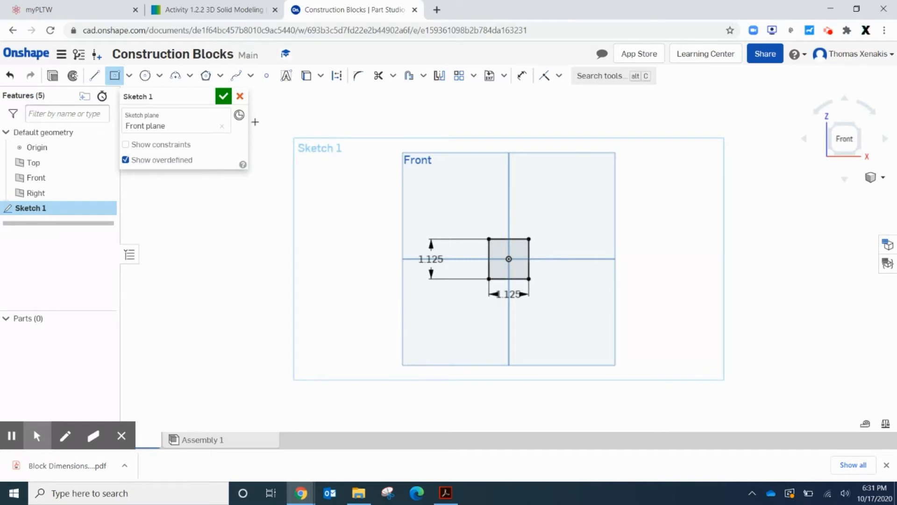
left_click(224, 96)
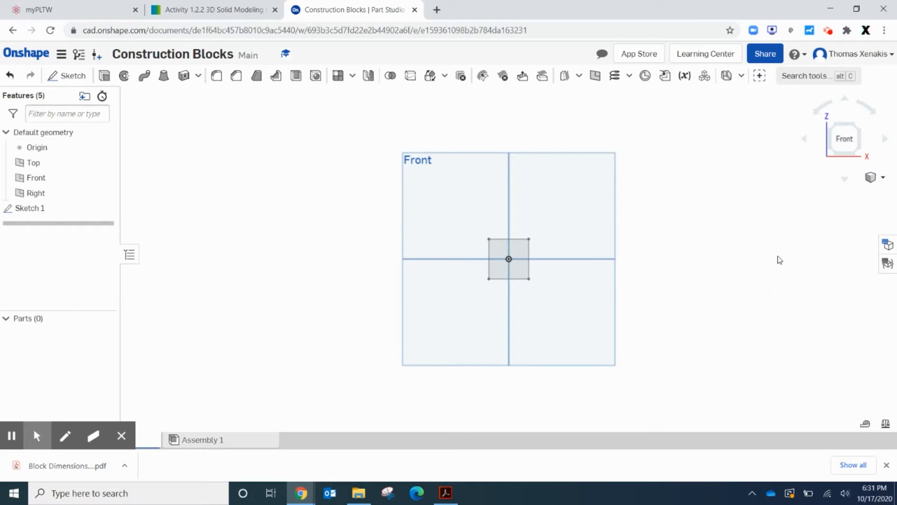
Step: Examine the sketched square from the front, back and several corner views, finishing in the isometric view
right_click_drag(711, 205, 778, 275)
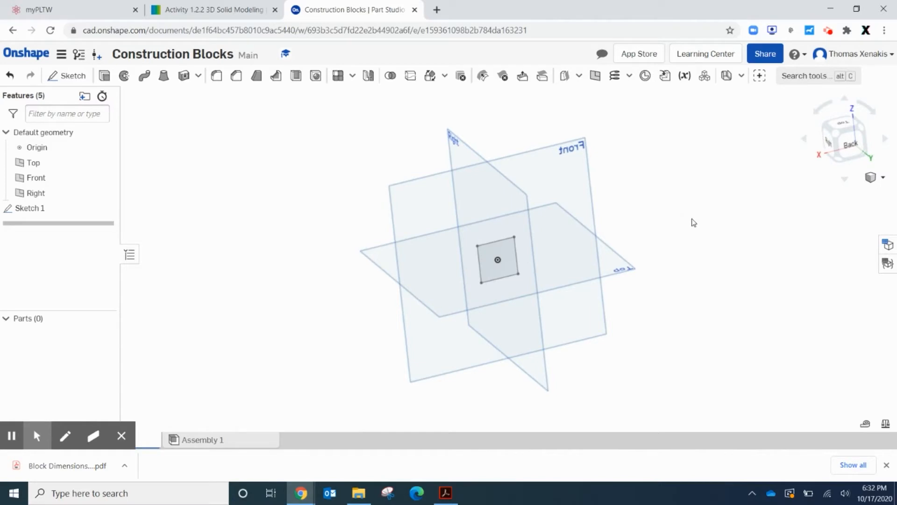
right_click(695, 222)
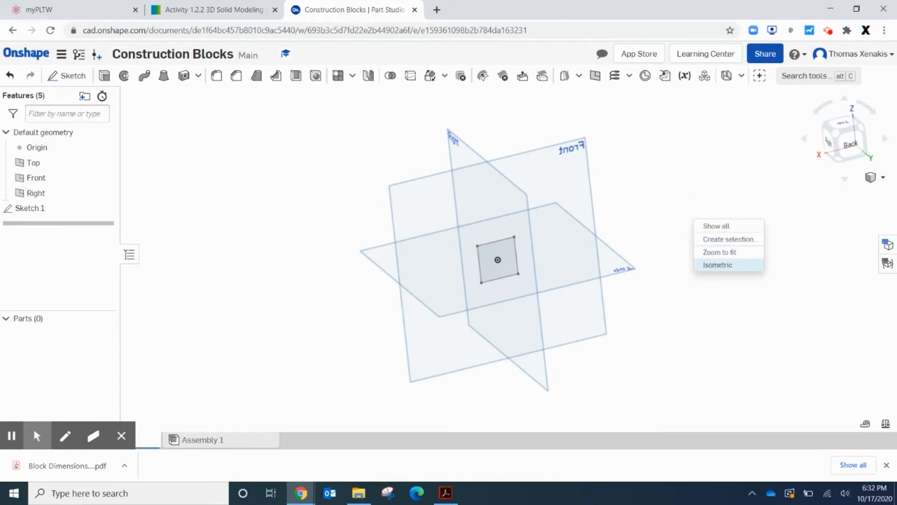
left_click(709, 265)
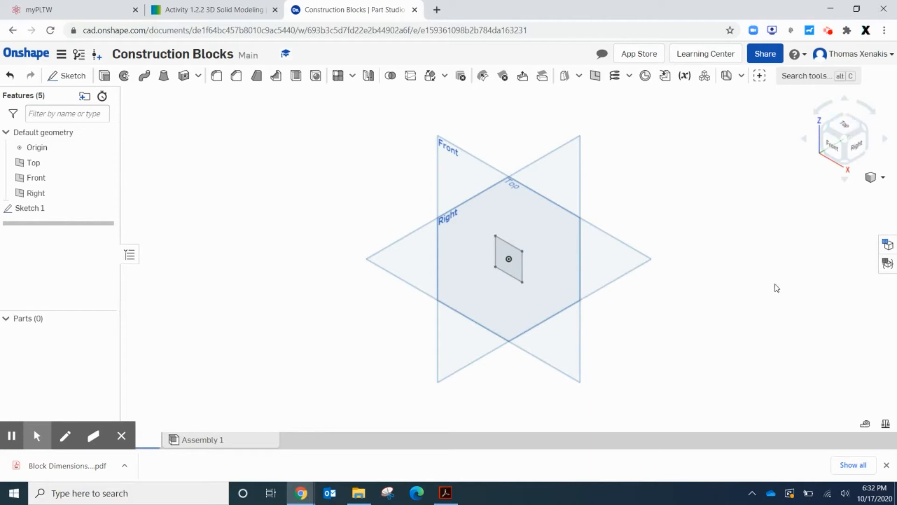
left_click(834, 148)
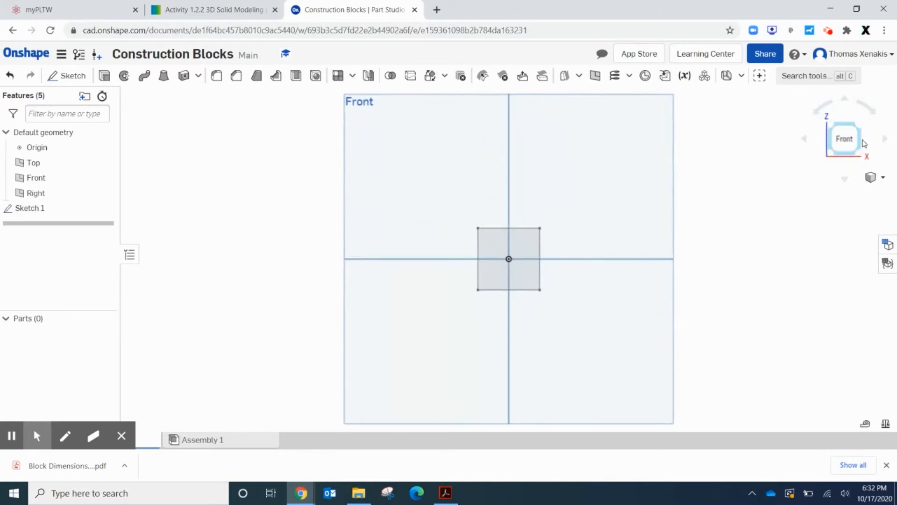
double_click(863, 143)
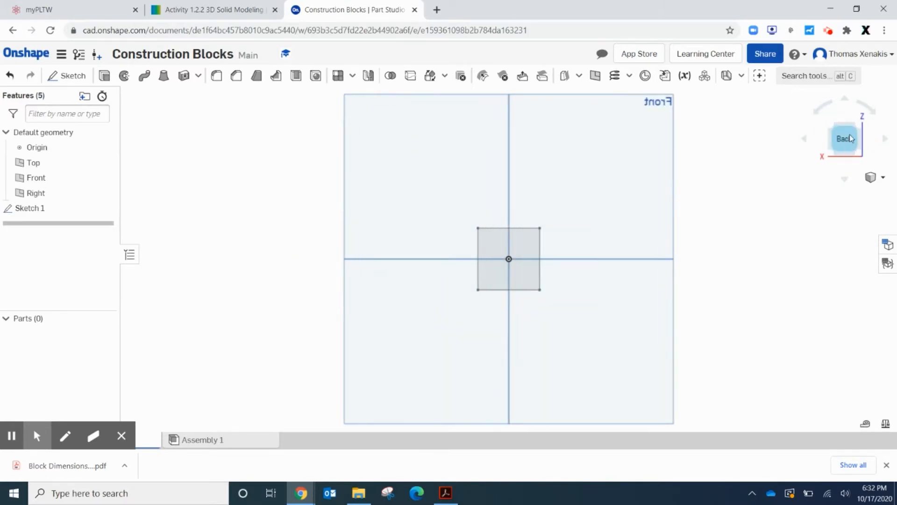
left_click(857, 128)
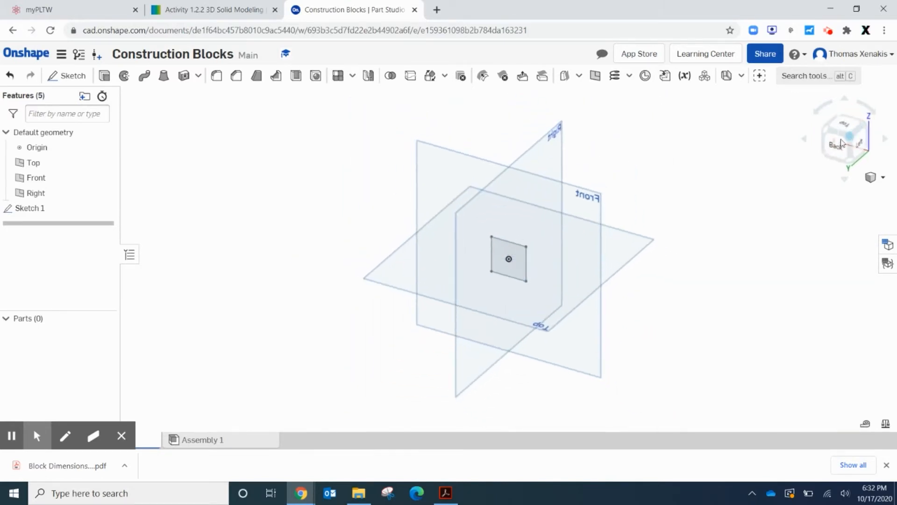
left_click(834, 134)
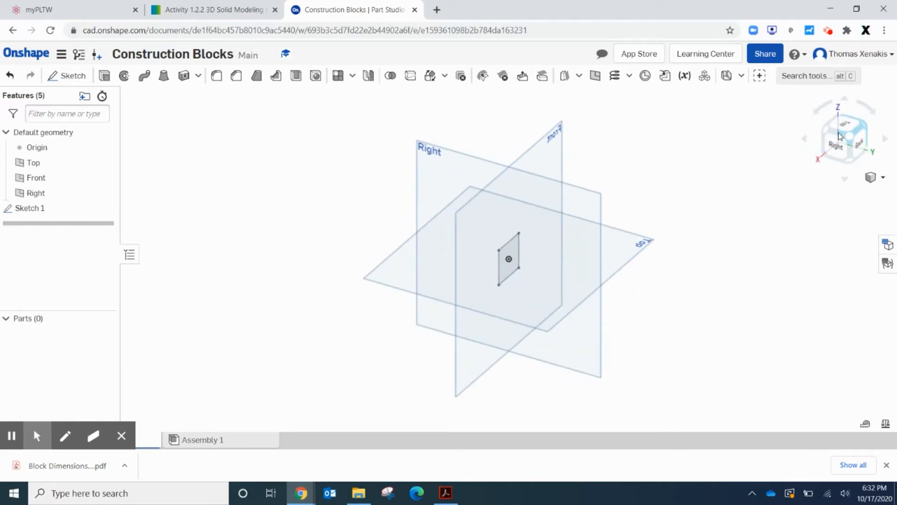
left_click(839, 136)
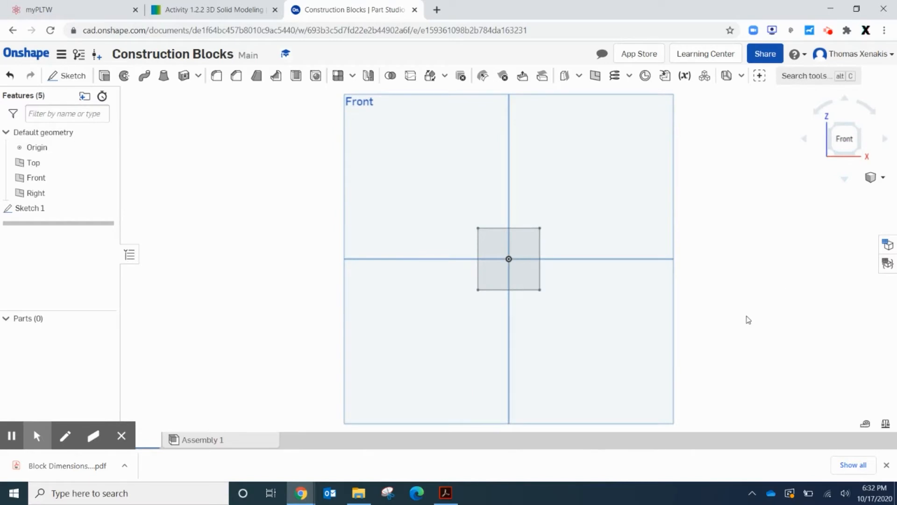
right_click(752, 295)
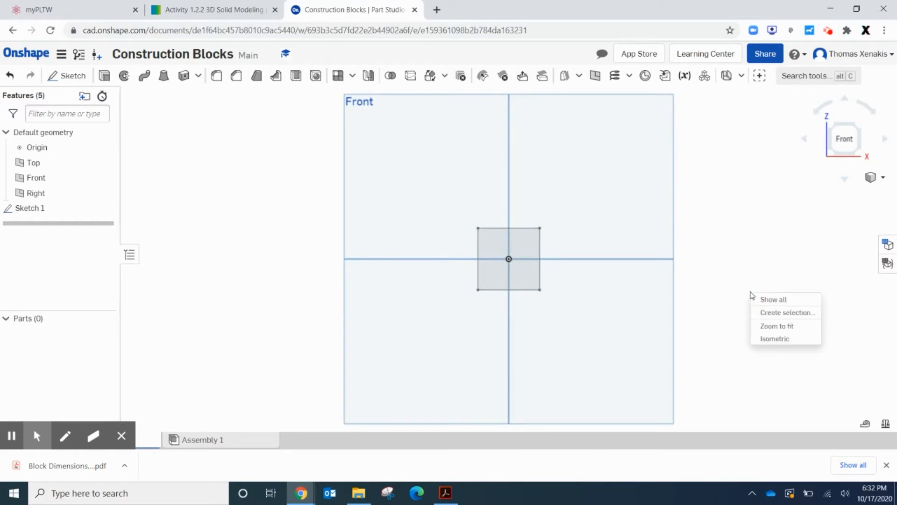
left_click(780, 338)
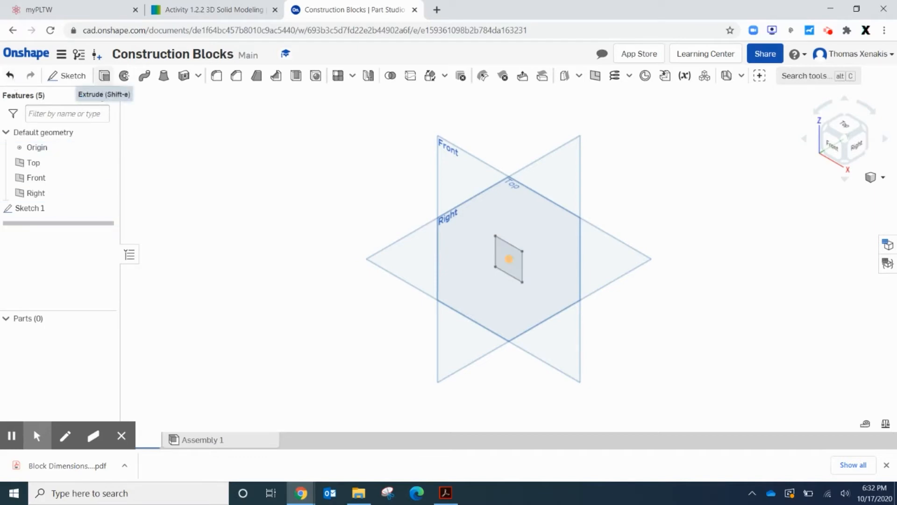
Step: Start a new solid blind extrusion of the square sketch region, stretch its depth to 1.57 in and try flipping its direction
left_click(104, 75)
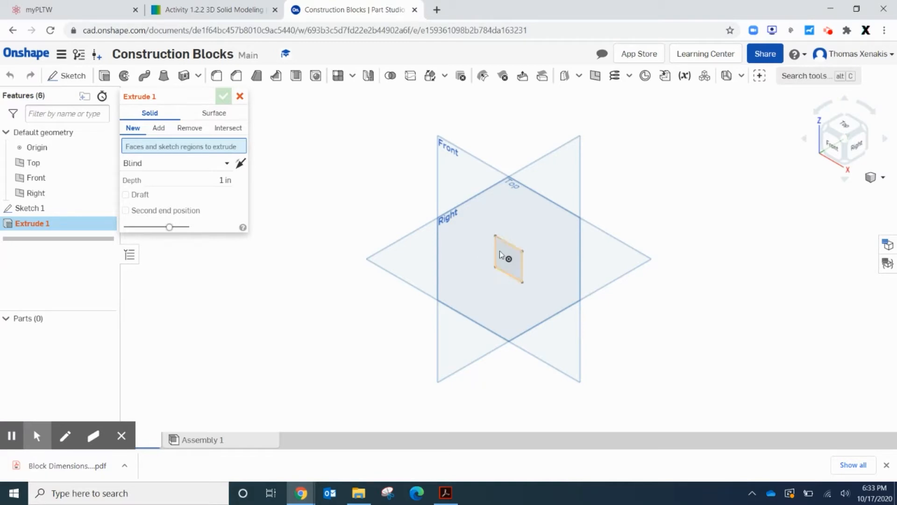
left_click(504, 266)
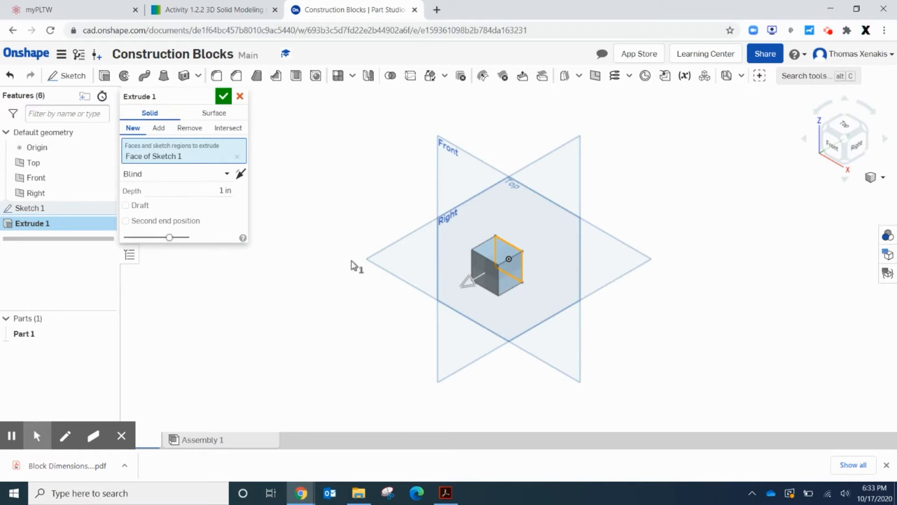
left_click_drag(467, 284, 441, 282)
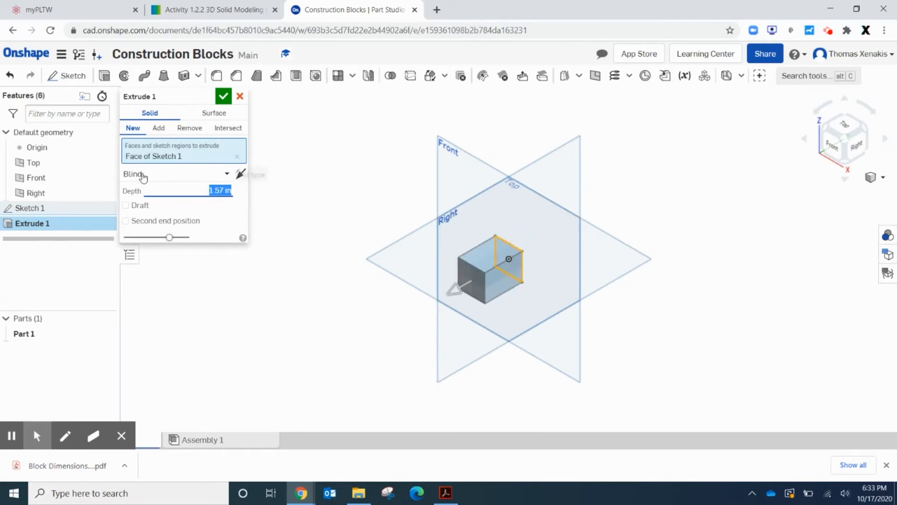
left_click(223, 175)
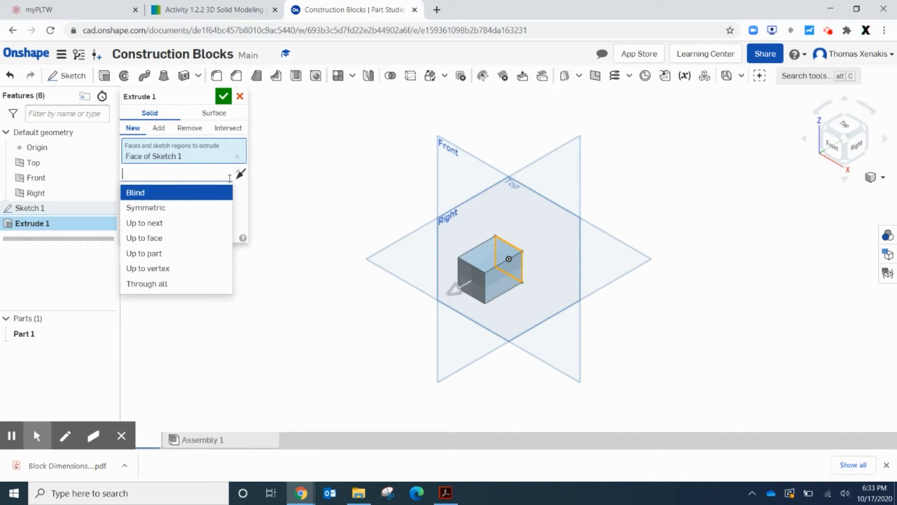
left_click(239, 174)
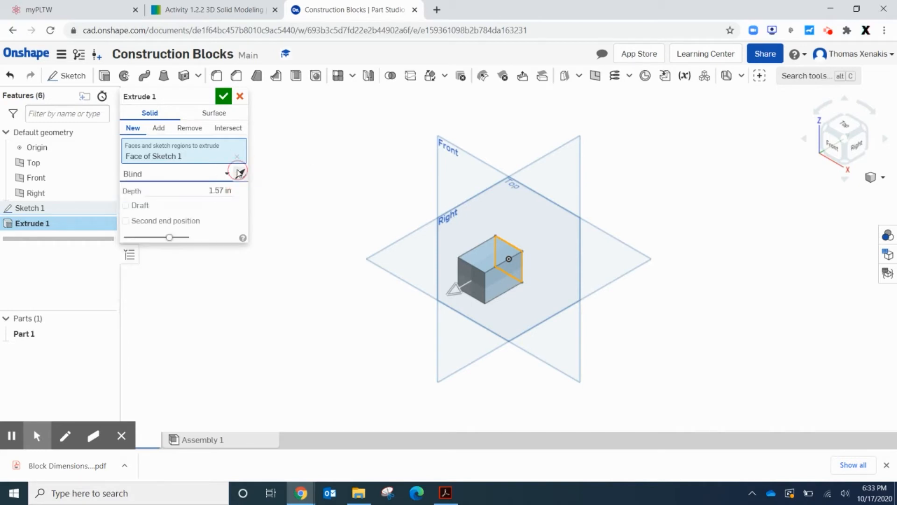
left_click(240, 174)
left_click(240, 174)
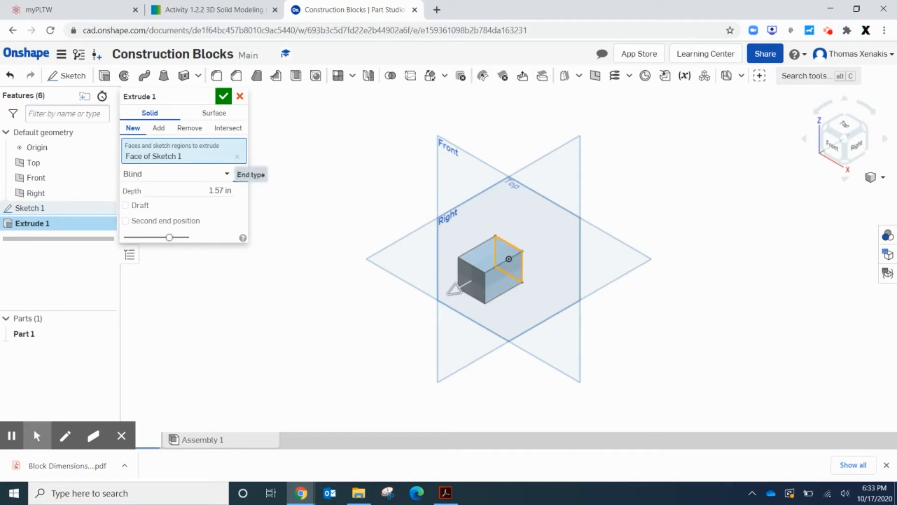
Step: Set the extrusion depth to 3 in and change its end type to Symmetric about the sketch plane
left_click(205, 190)
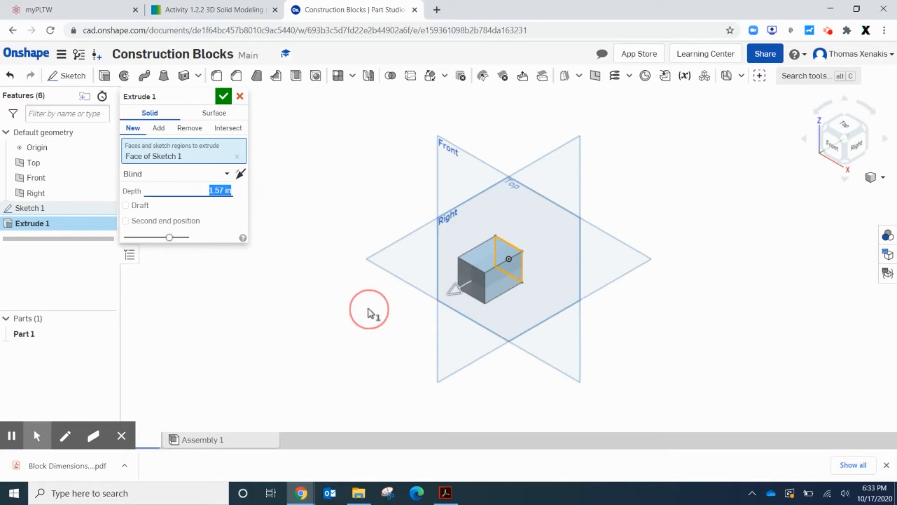
type("3")
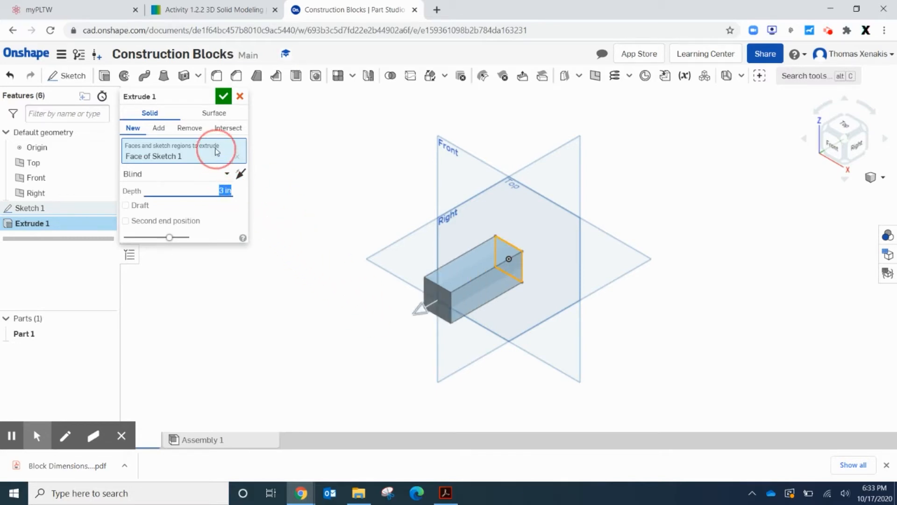
left_click(229, 172)
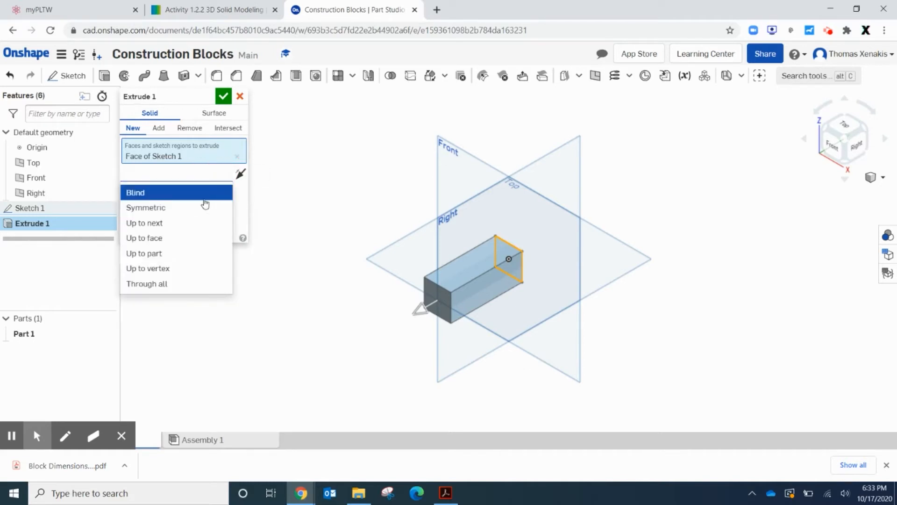
left_click(180, 208)
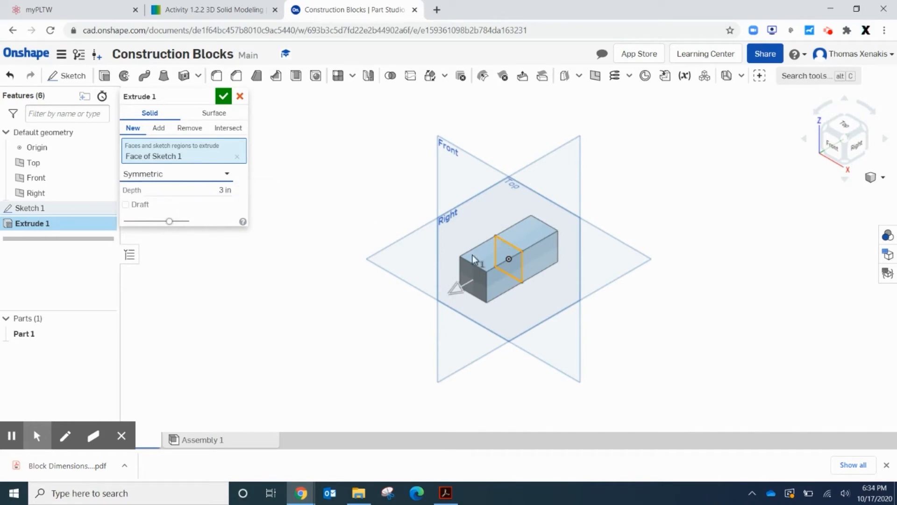
right_click_drag(707, 267, 690, 279)
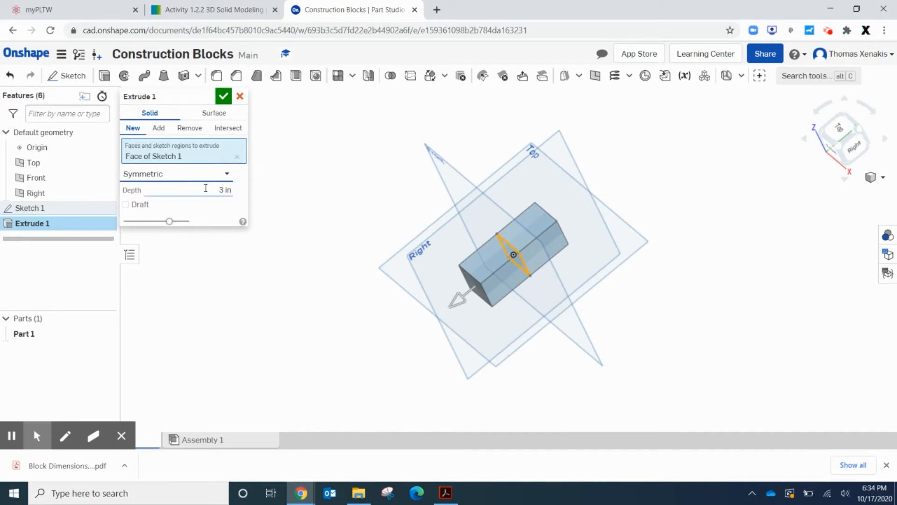
Step: Set the symmetric extrusion depth to 1.125 in and accept the extrusion to complete the cube
left_click(225, 190)
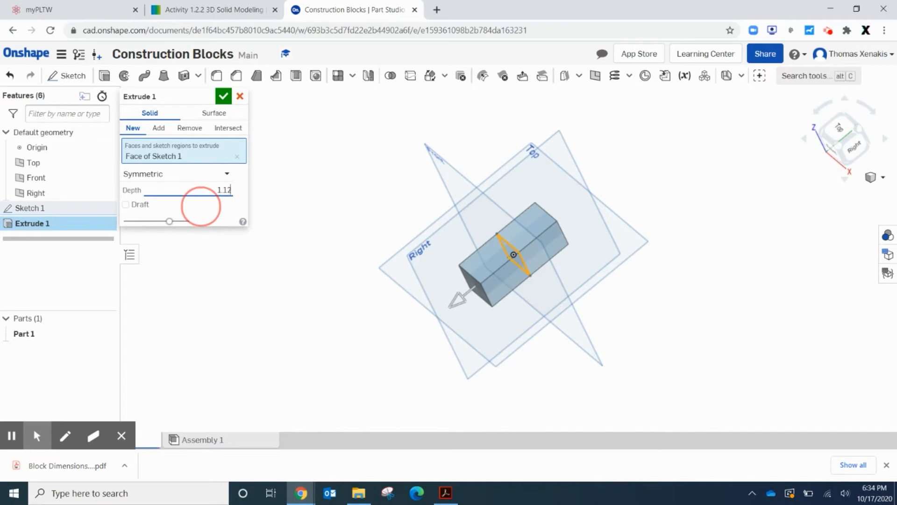
type("1.125")
key("Return")
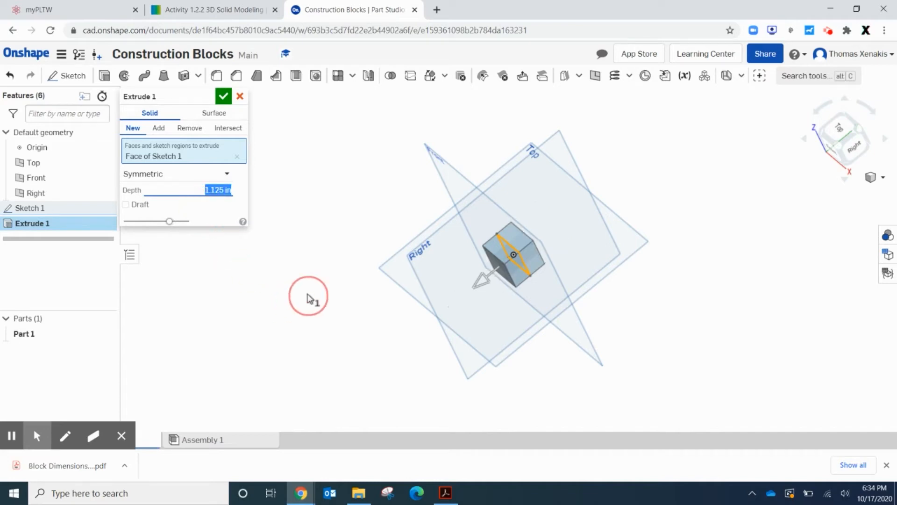
left_click(304, 303)
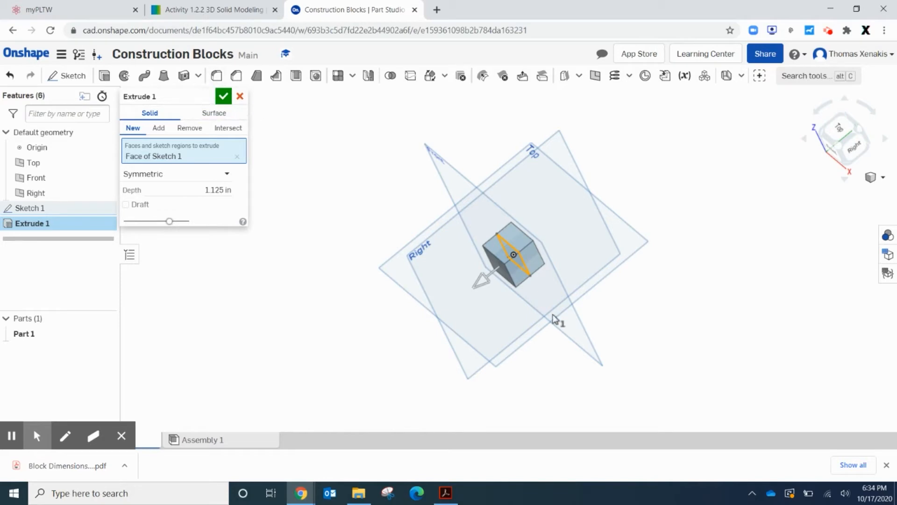
right_click_drag(619, 325, 523, 266)
scroll(544, 306, "up", 5)
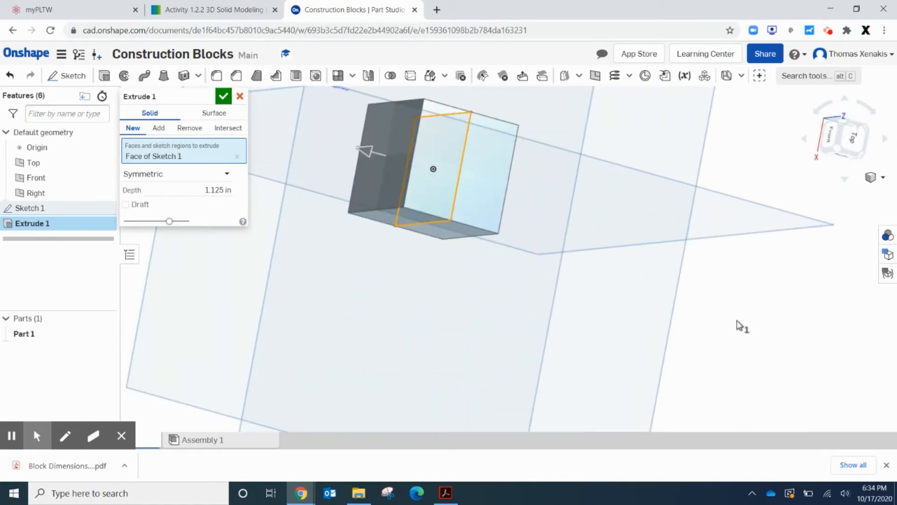
right_click_drag(741, 324, 783, 288)
scroll(711, 316, "down", 2)
left_click(783, 340)
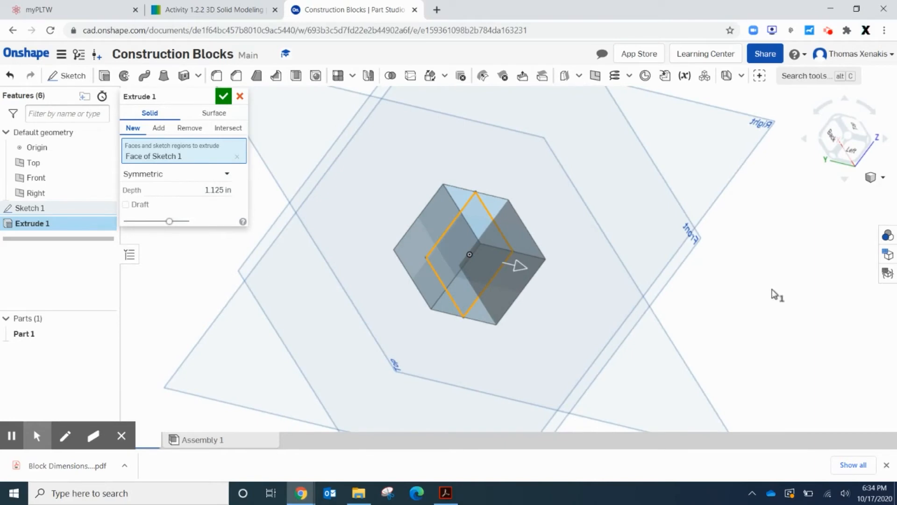
right_click(773, 295)
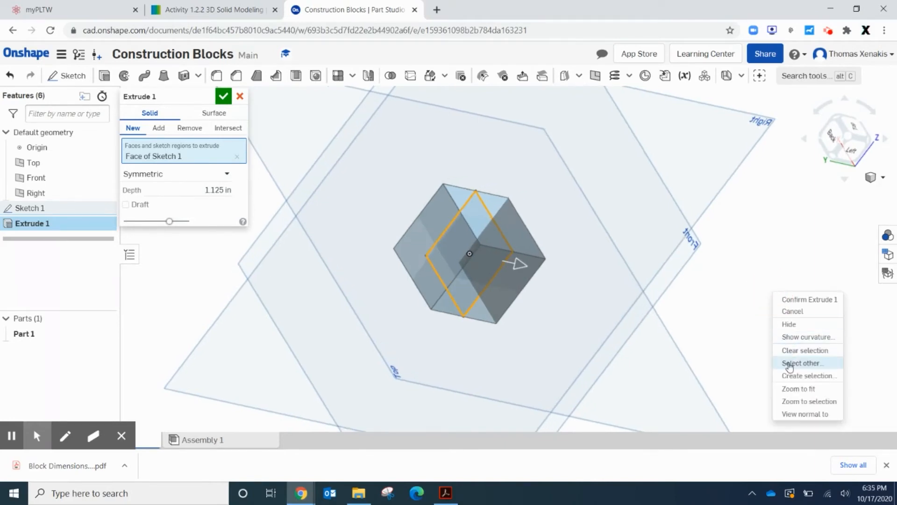
left_click(725, 330)
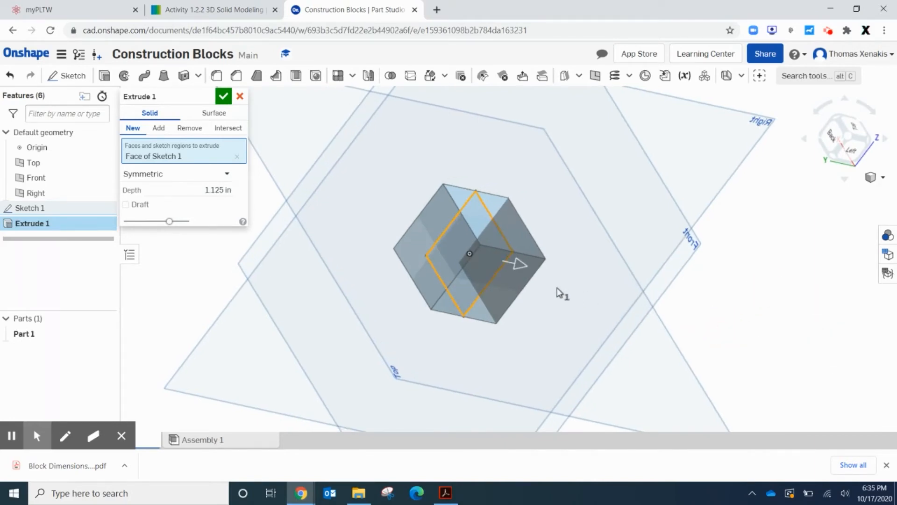
left_click(223, 97)
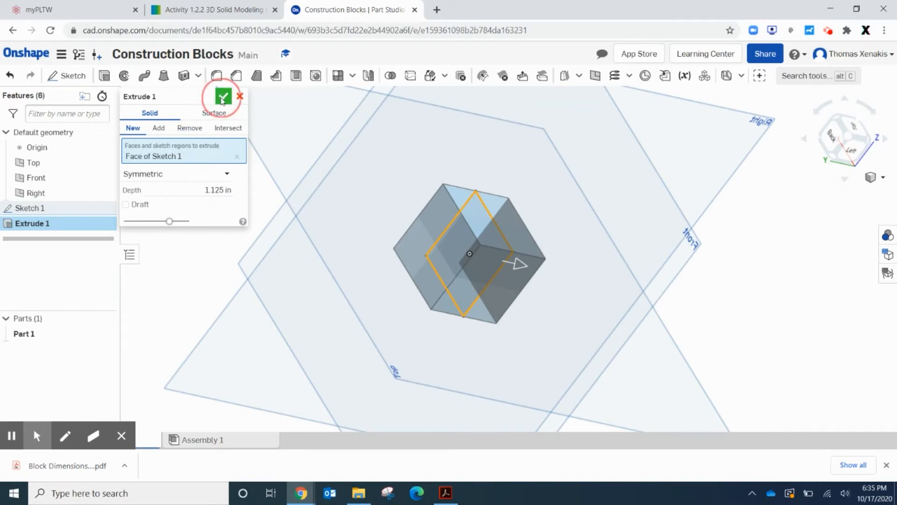
Step: Examine the finished cube from several sides, return to the isometric view and enlarge the cube in view
right_click(780, 279)
left_click(797, 327)
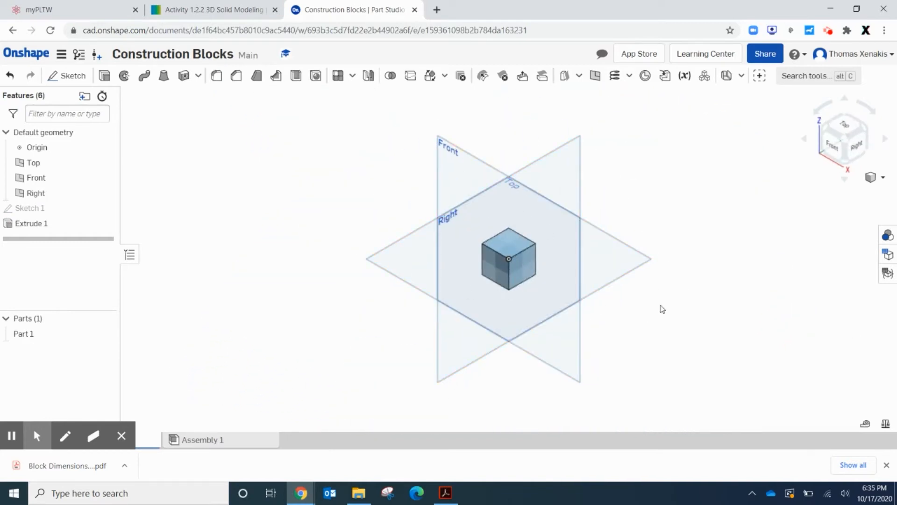
right_click_drag(658, 321, 545, 299)
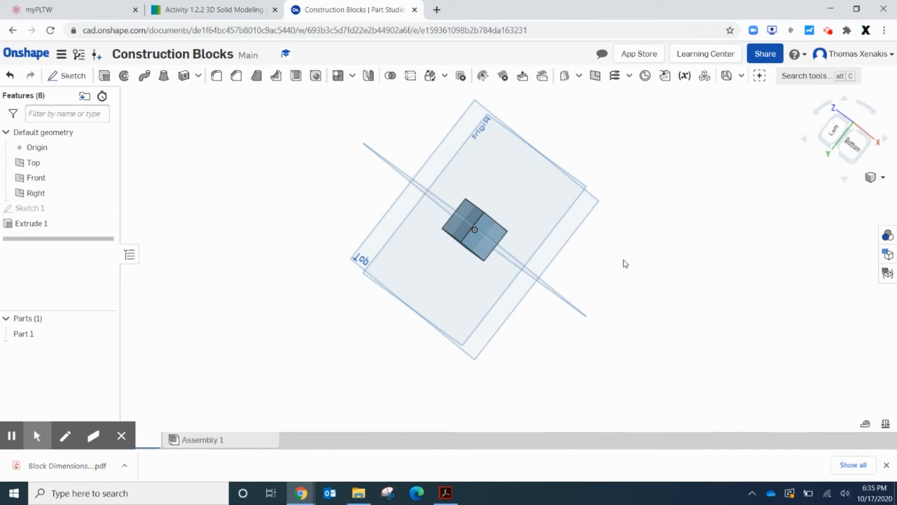
right_click(636, 243)
left_click(658, 289)
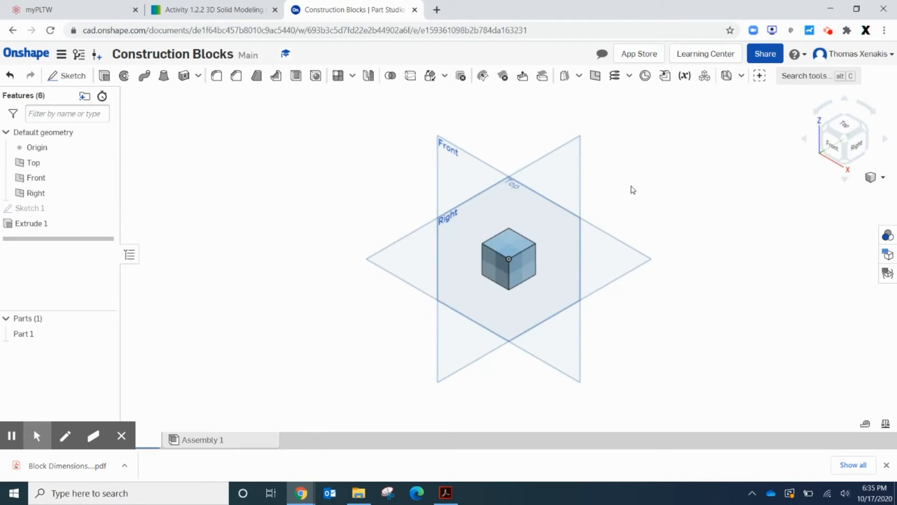
scroll(545, 275, "up", 5)
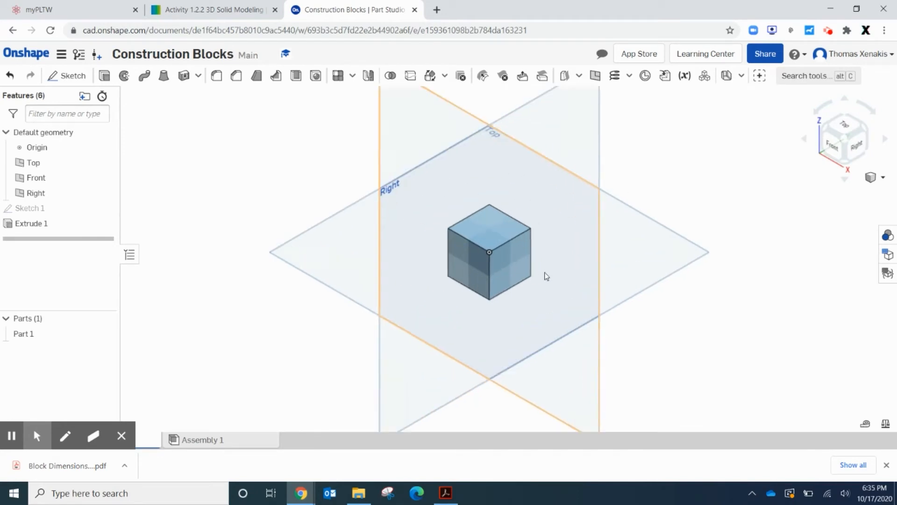
middle_click_drag(794, 425, 727, 316)
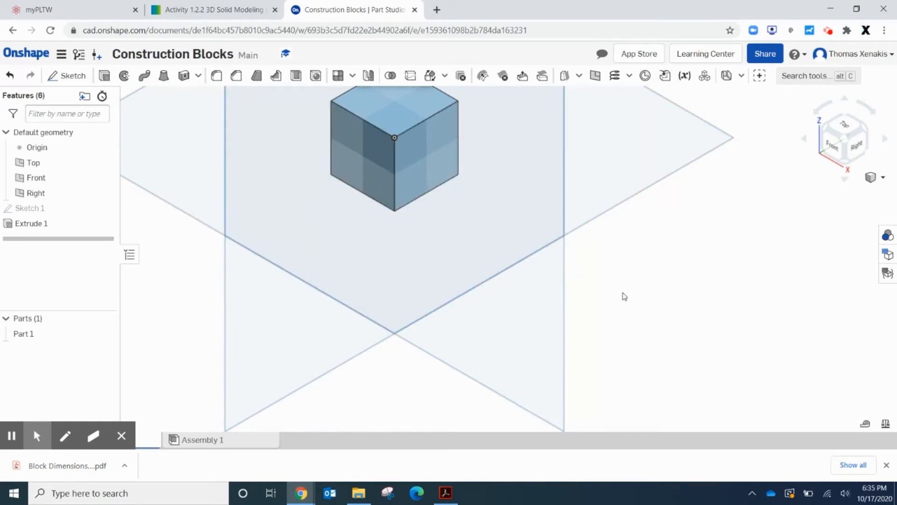
middle_click_drag(622, 296, 631, 380)
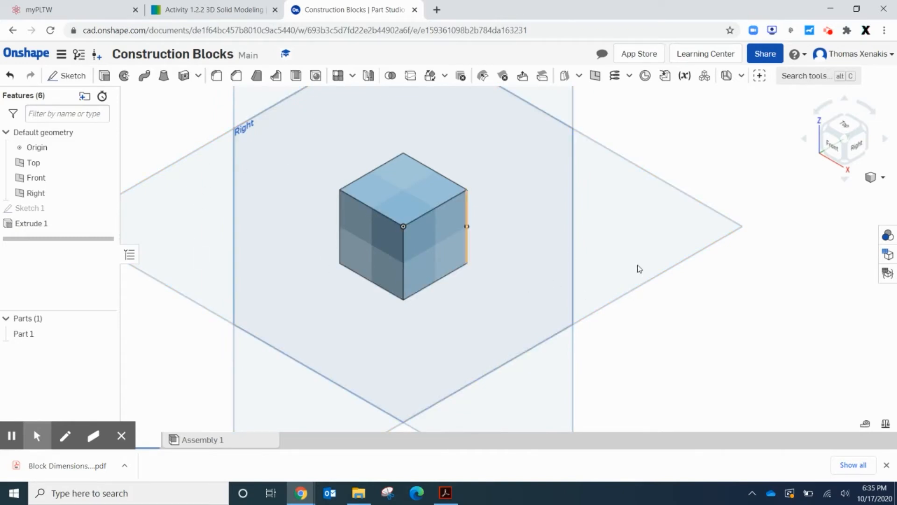
Step: Start a new sketch on the cube's right face and view the sketch plane straight on
middle_click_drag(734, 289, 750, 361)
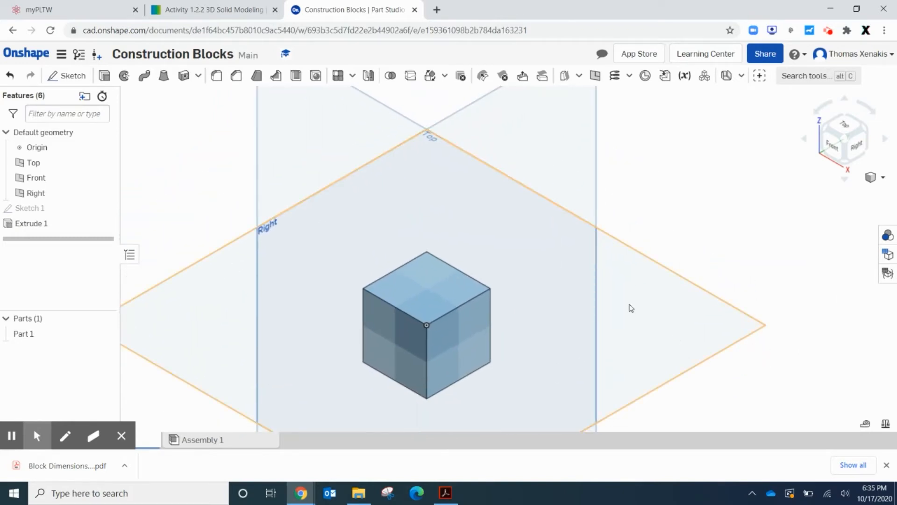
scroll(631, 309, "down", 2)
right_click(346, 133)
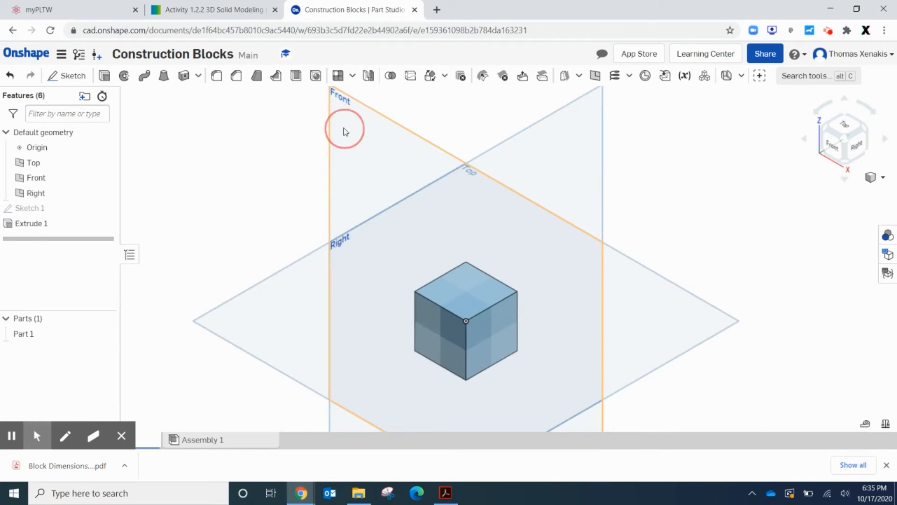
left_click(682, 235)
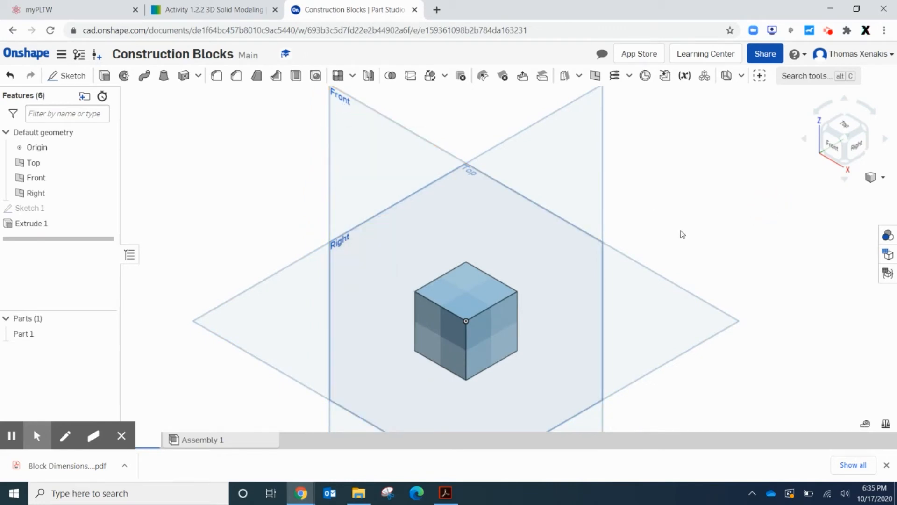
middle_click_drag(684, 284, 654, 208)
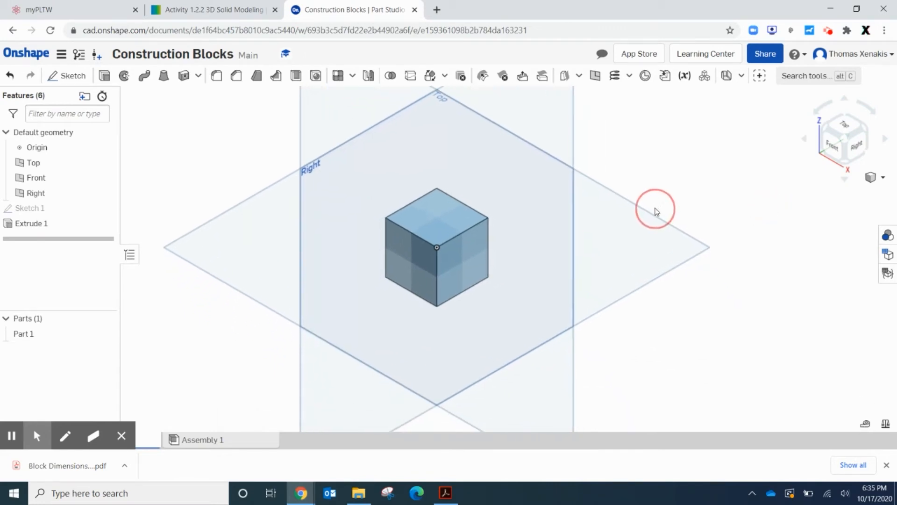
right_click(467, 269)
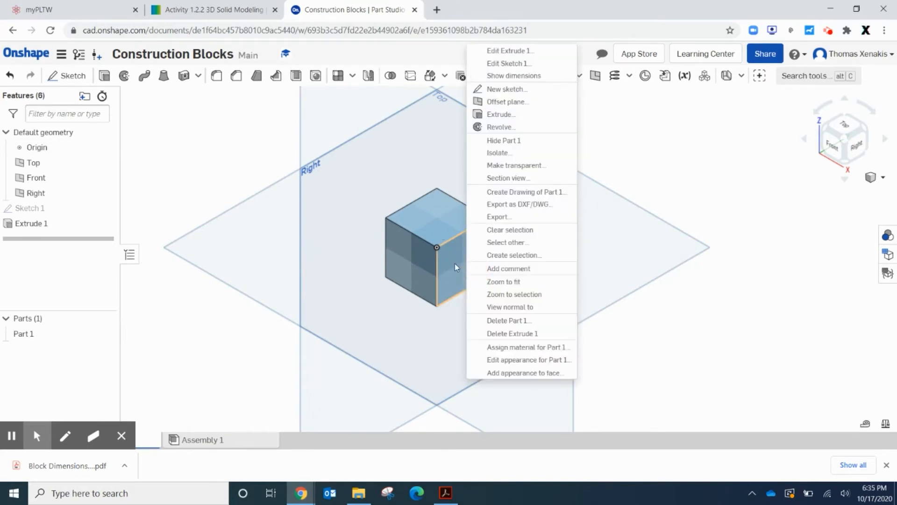
left_click(504, 89)
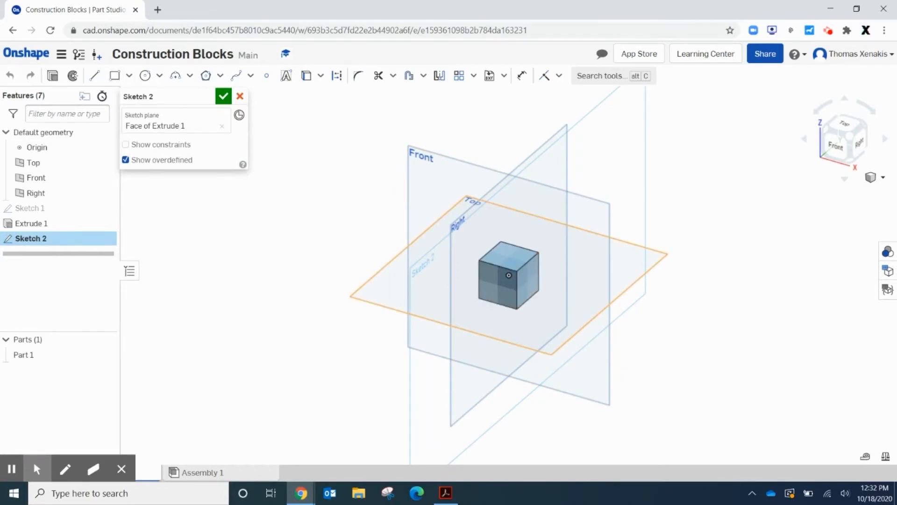
key("n")
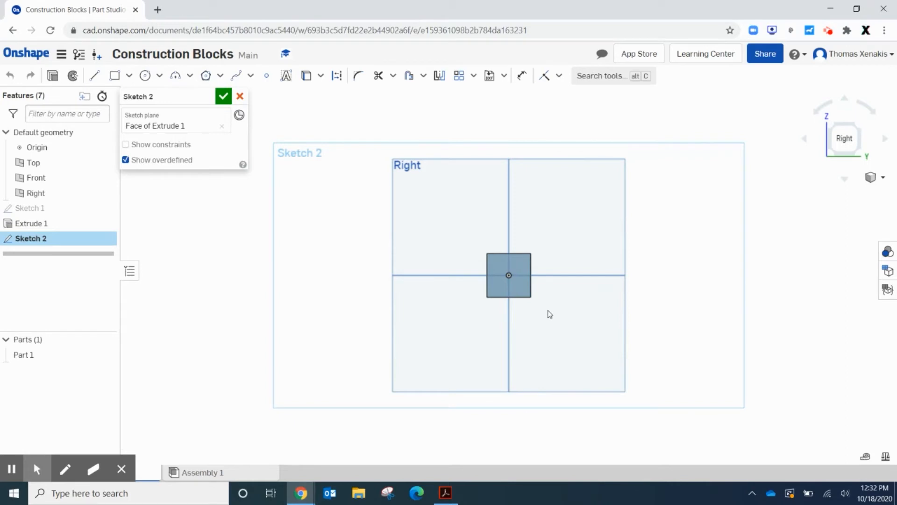
Step: Sketch a 1.125 by 0.563 in corner rectangle over the lower half of the cube's right face and accept the sketch
scroll(548, 308, "up", 3)
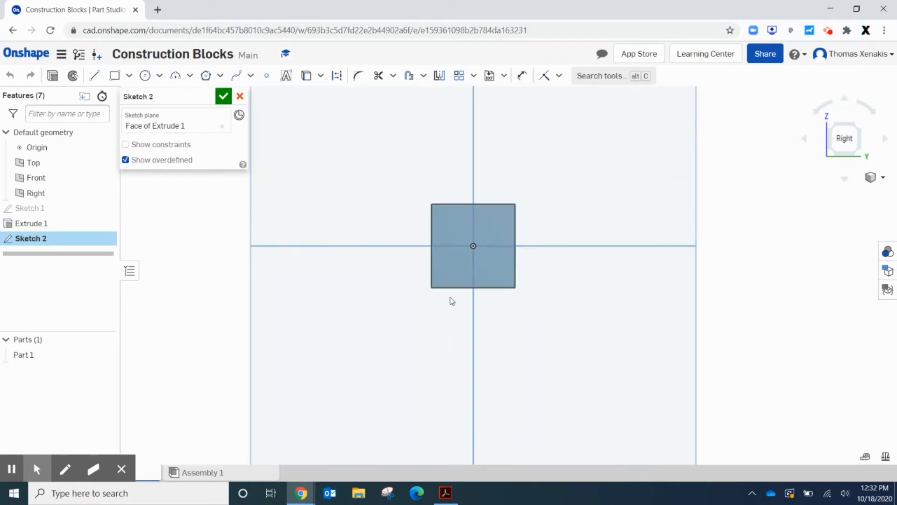
left_click(431, 258)
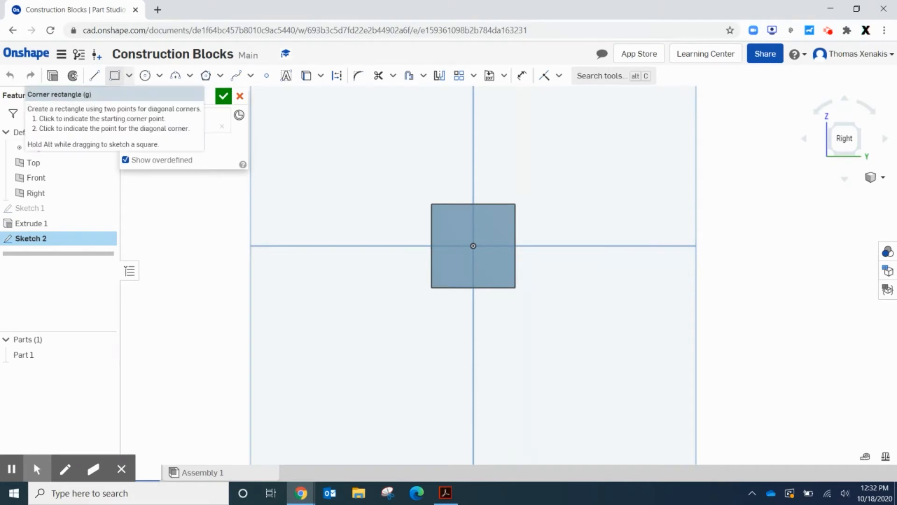
left_click(115, 76)
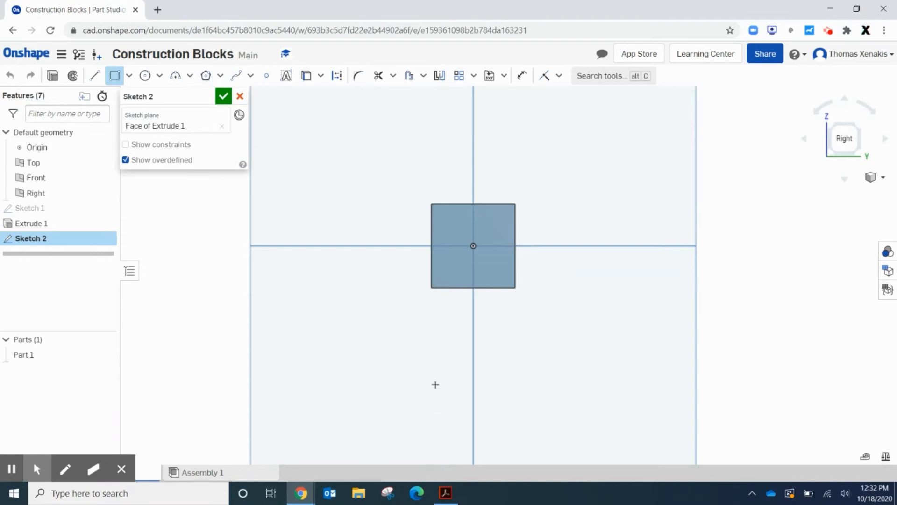
left_click(431, 287)
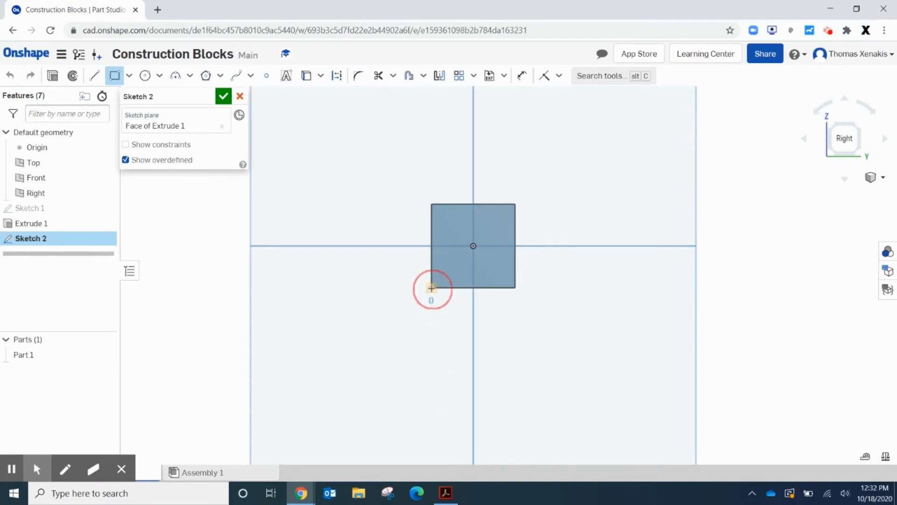
left_click(515, 246)
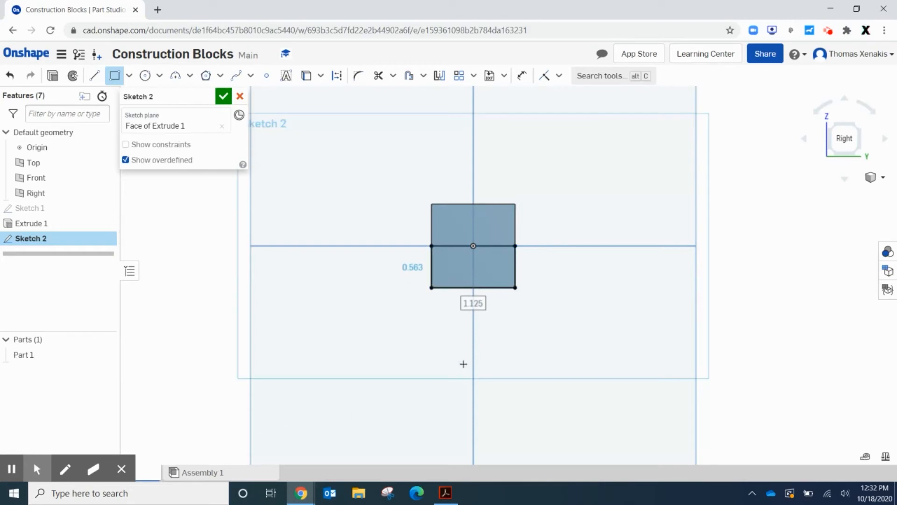
left_click(223, 96)
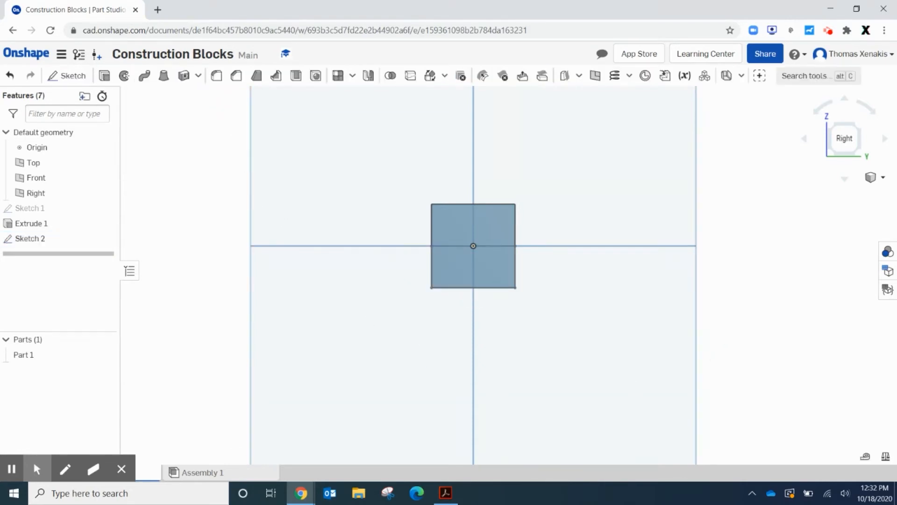
Step: Extrude the lower-half rectangle outward by a blind depth of 1 in, adding it to the cube
right_click(757, 293)
left_click(778, 342)
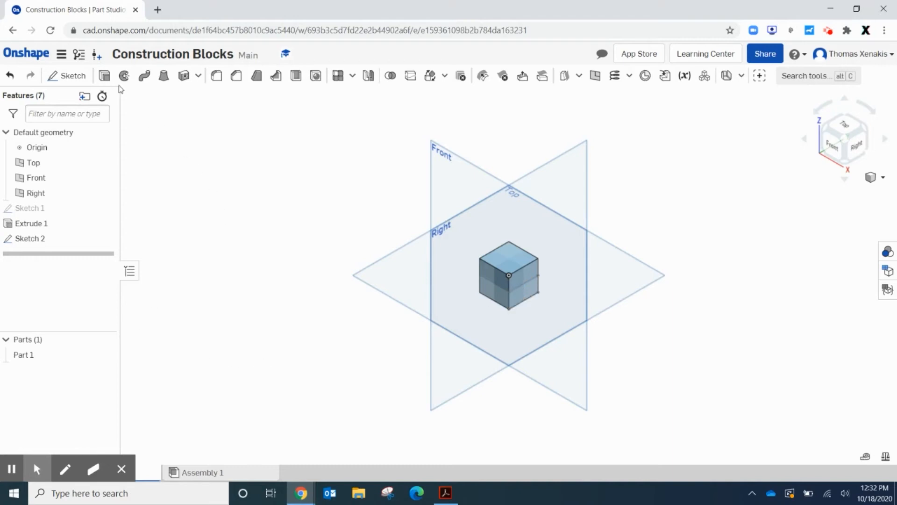
left_click(104, 76)
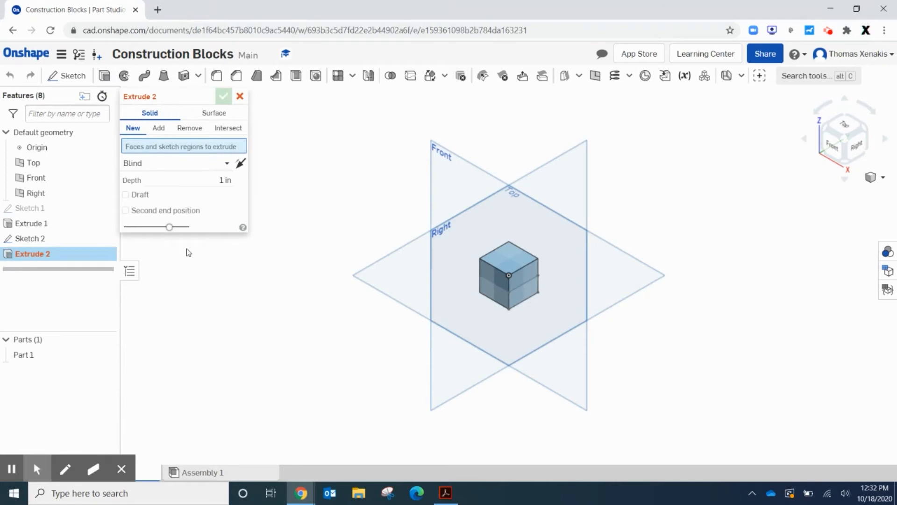
left_click(159, 129)
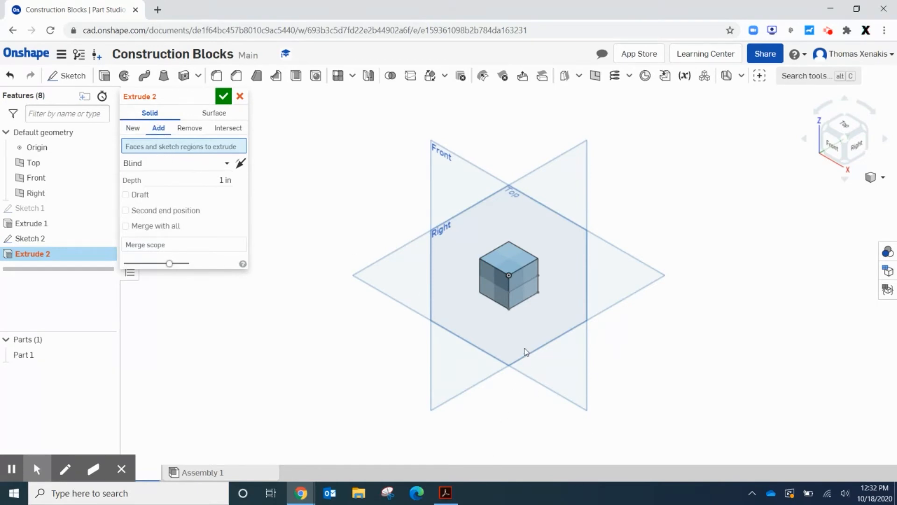
left_click(518, 296)
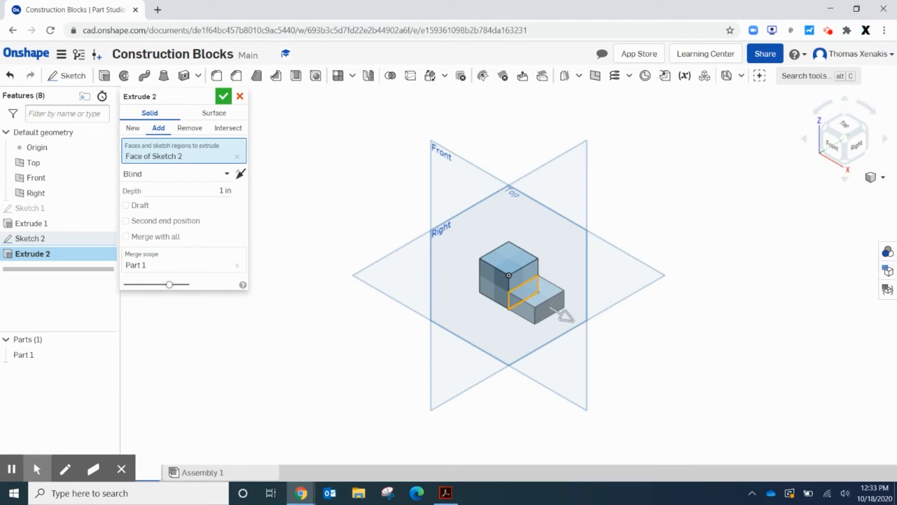
left_click(223, 96)
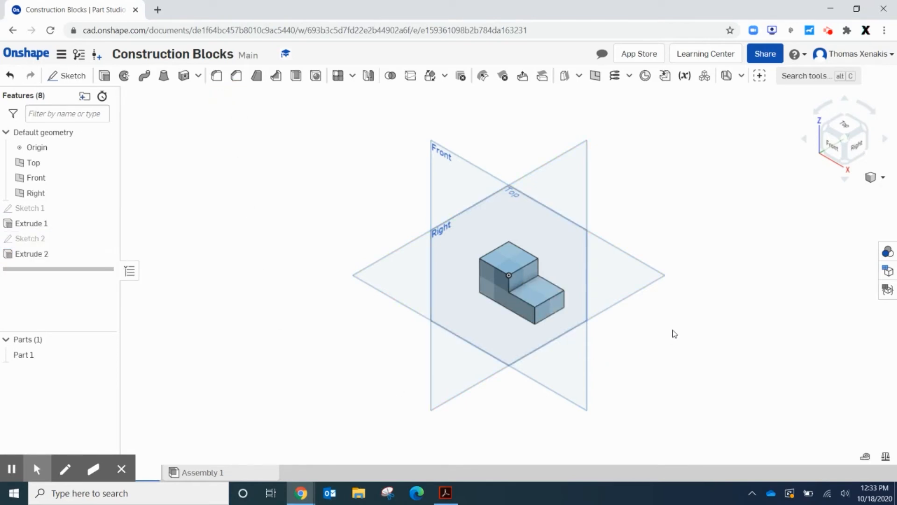
Step: Examine the L-shaped block from below and from the front, and return to the isometric view
right_click_drag(672, 330, 610, 302)
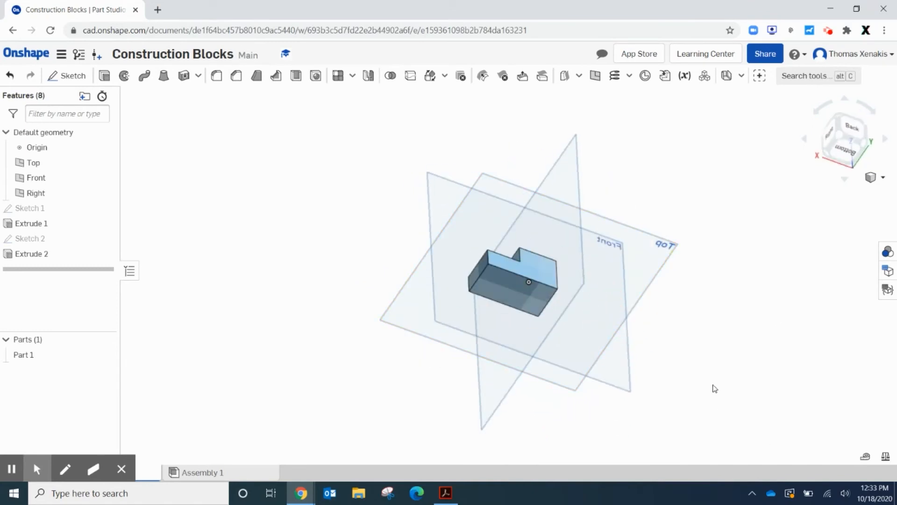
right_click(739, 352)
left_click(772, 403)
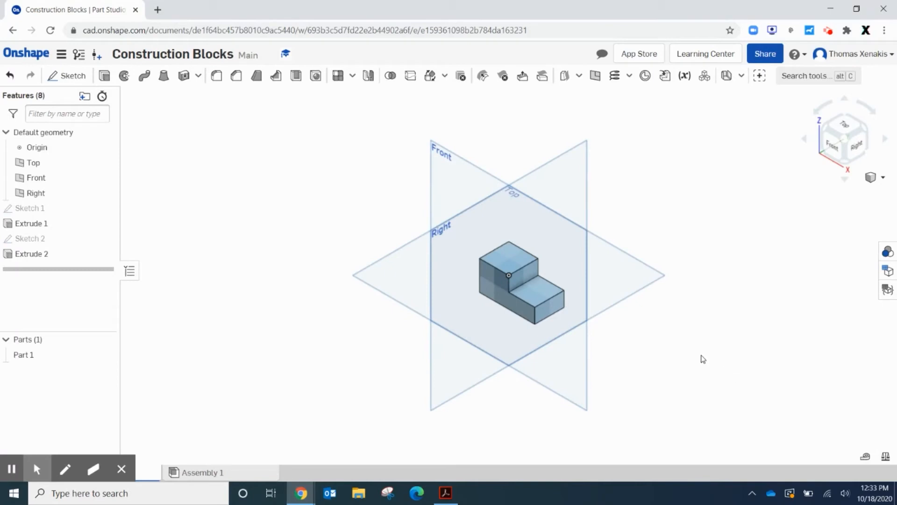
left_click(830, 147)
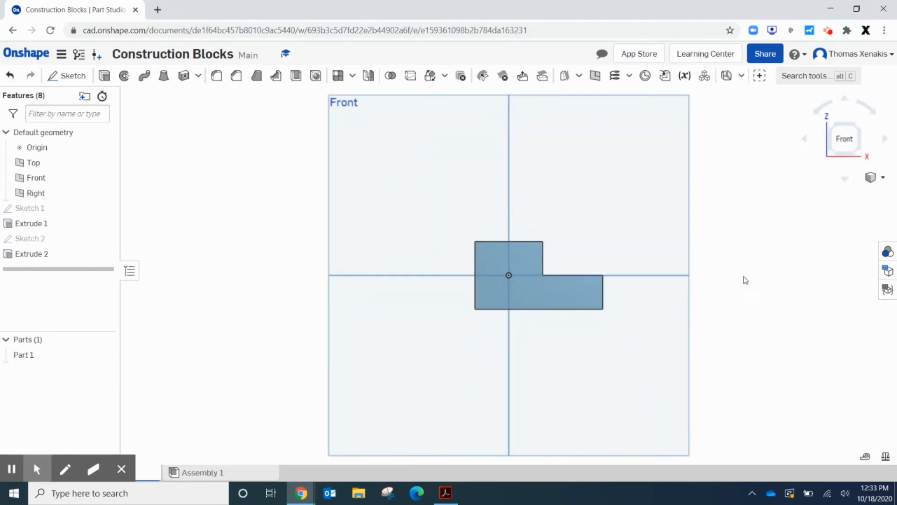
right_click_drag(765, 262, 754, 279)
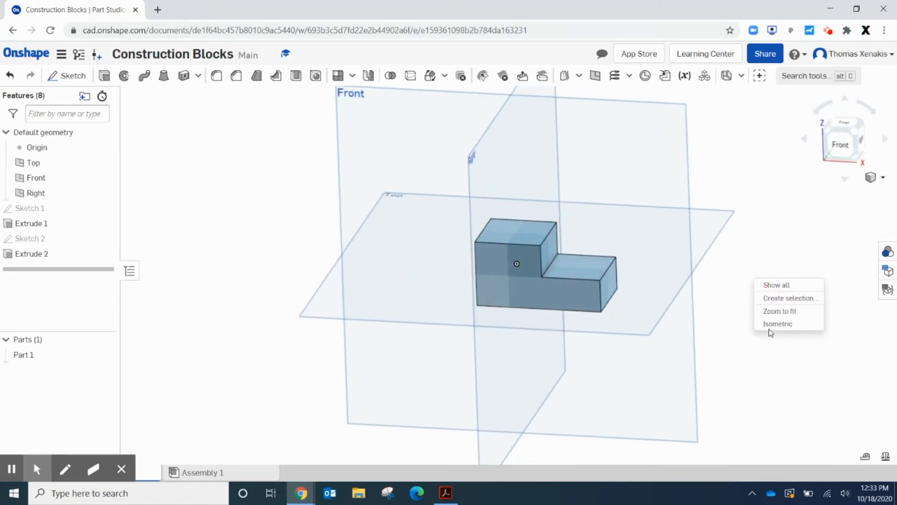
left_click(772, 323)
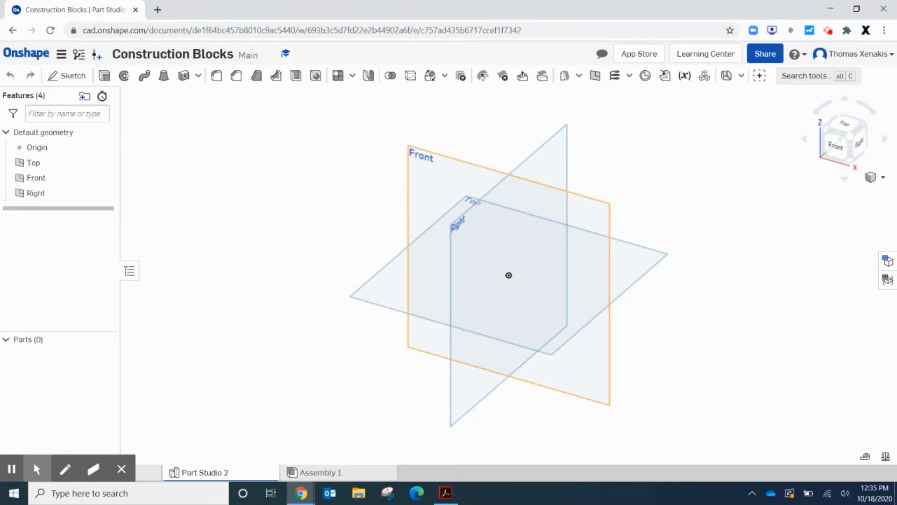
Step: Start a sketch on the Front plane of Part Studio 2 and draw a corner rectangle about 2.49 by 1.57 in from the origin
right_click(426, 172)
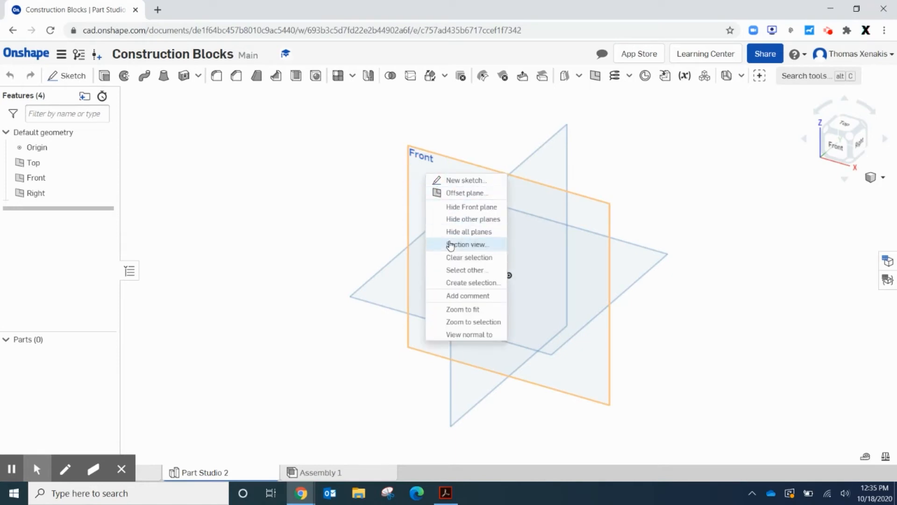
left_click(456, 180)
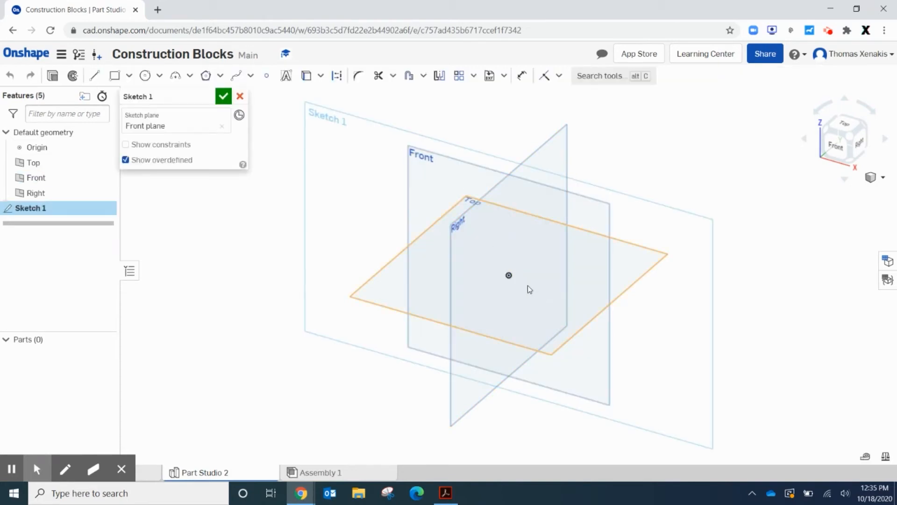
key("n")
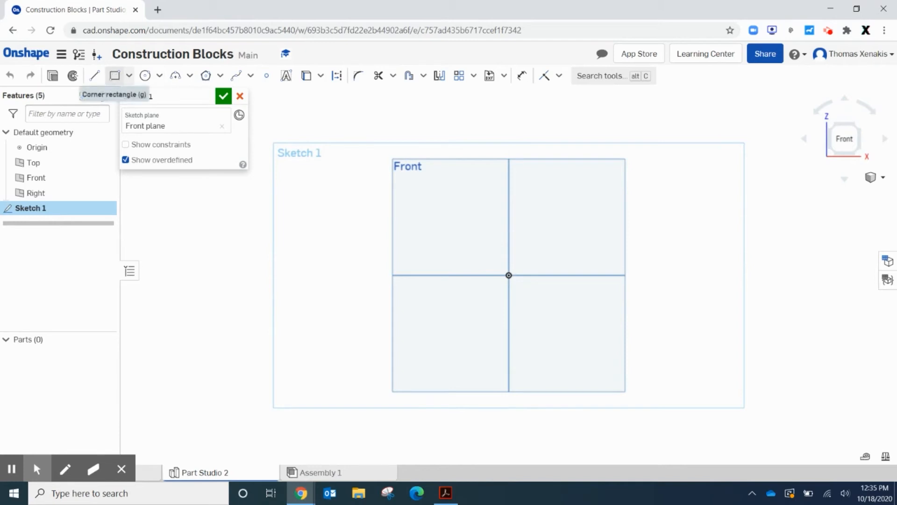
left_click(114, 76)
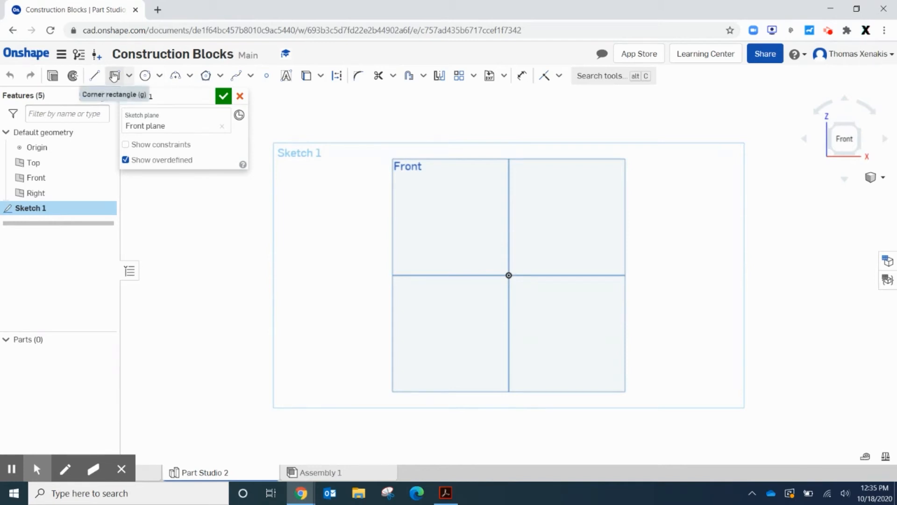
left_click(508, 276)
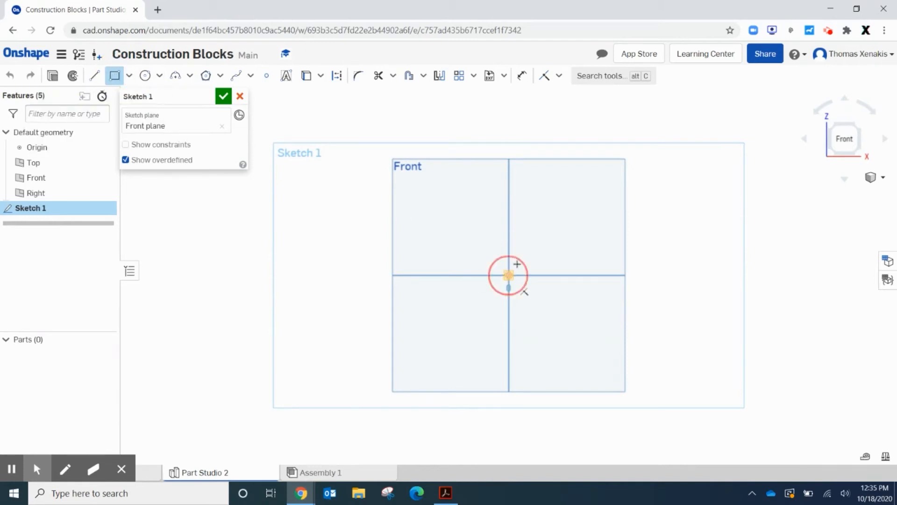
left_click(605, 214)
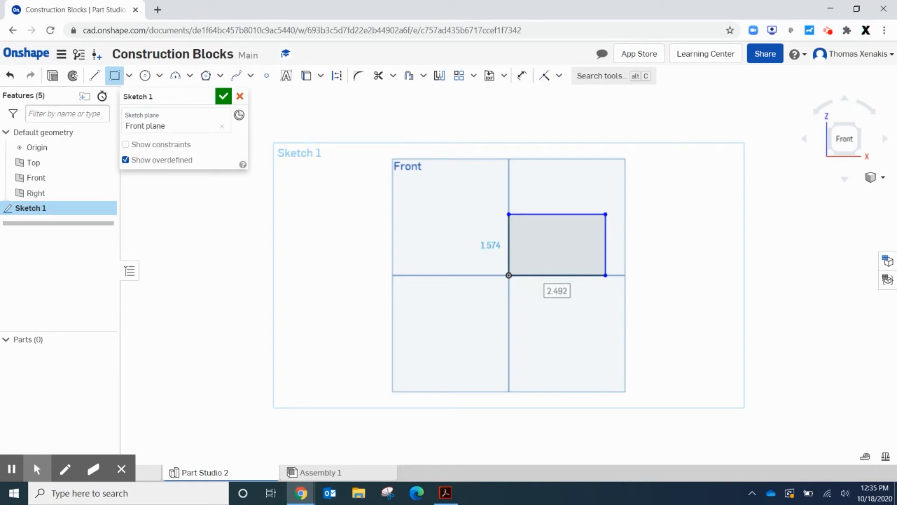
Step: Set the rectangle's width to 3.125 in and its height to 2.5 in, and accept the sketch
key("Down")
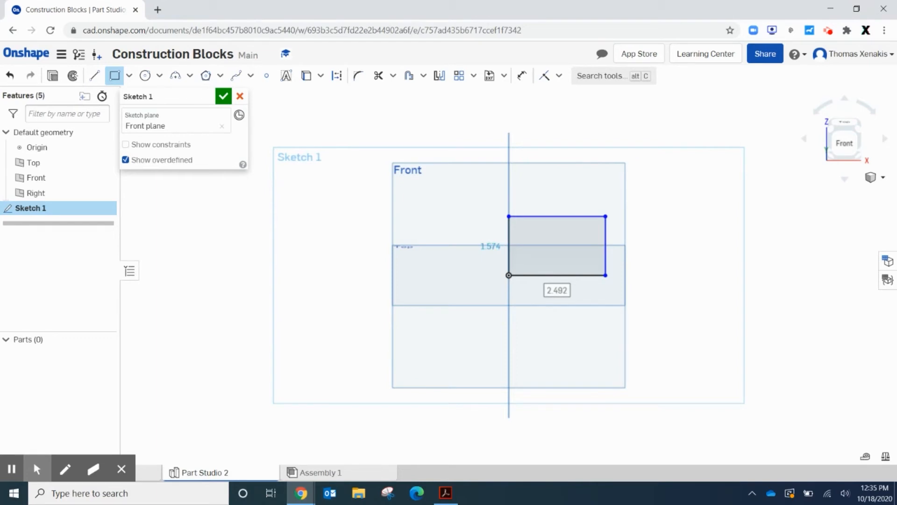
double_click(556, 290)
type("3")
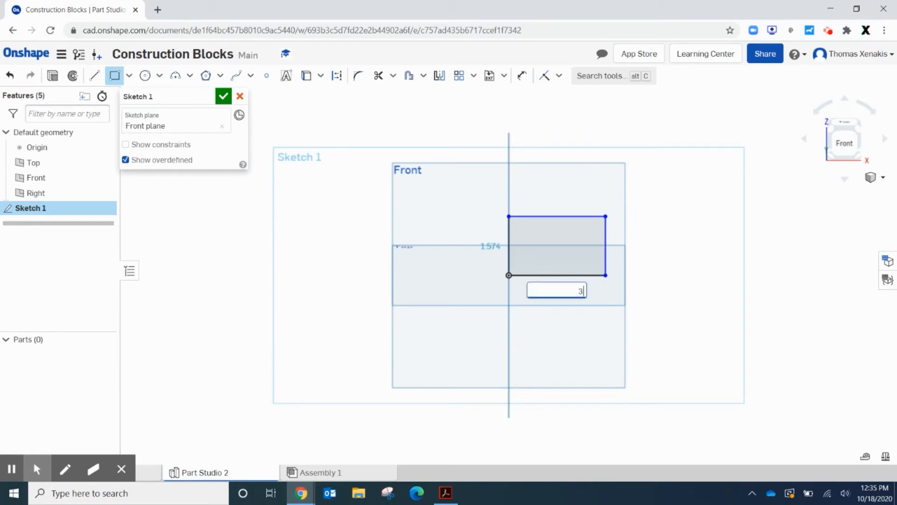
type(".125")
key("Return")
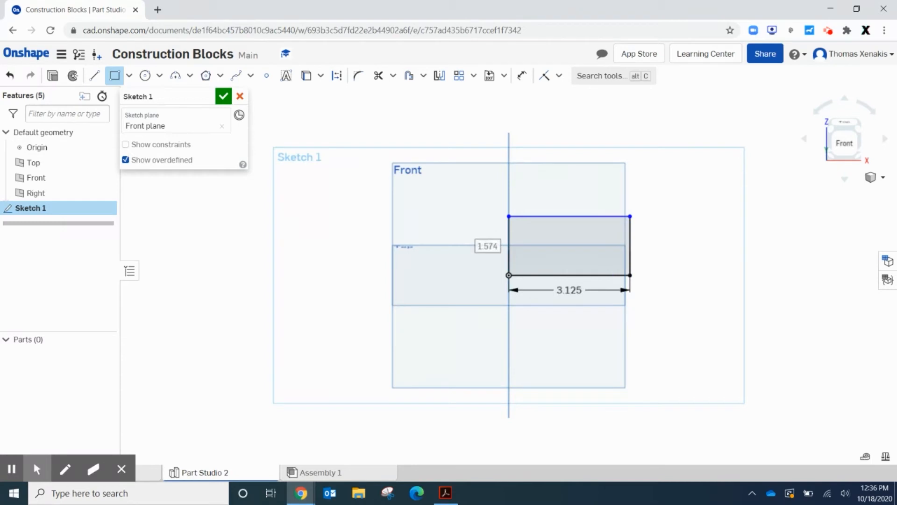
type("2.5")
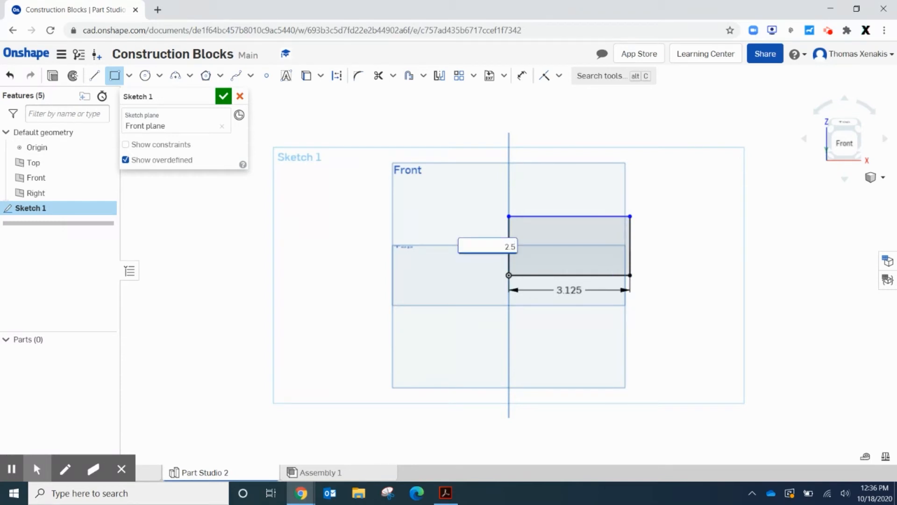
key("Return")
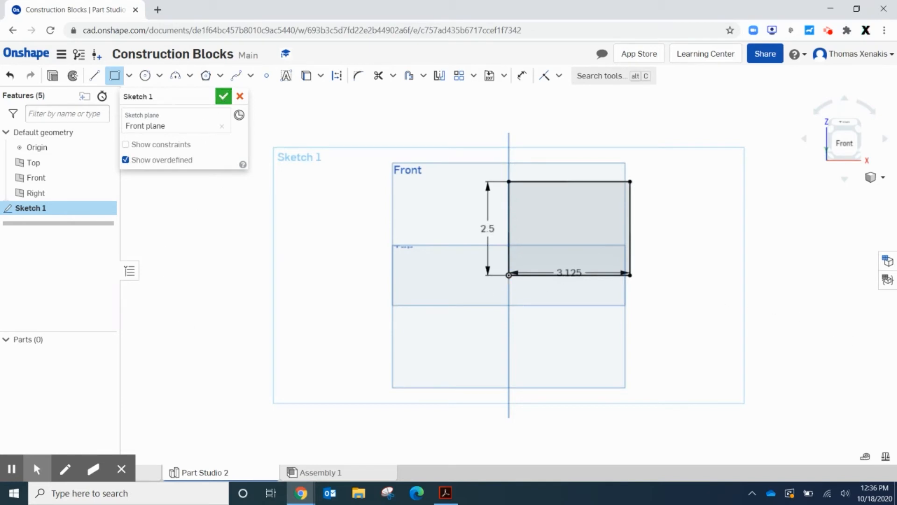
left_click(223, 97)
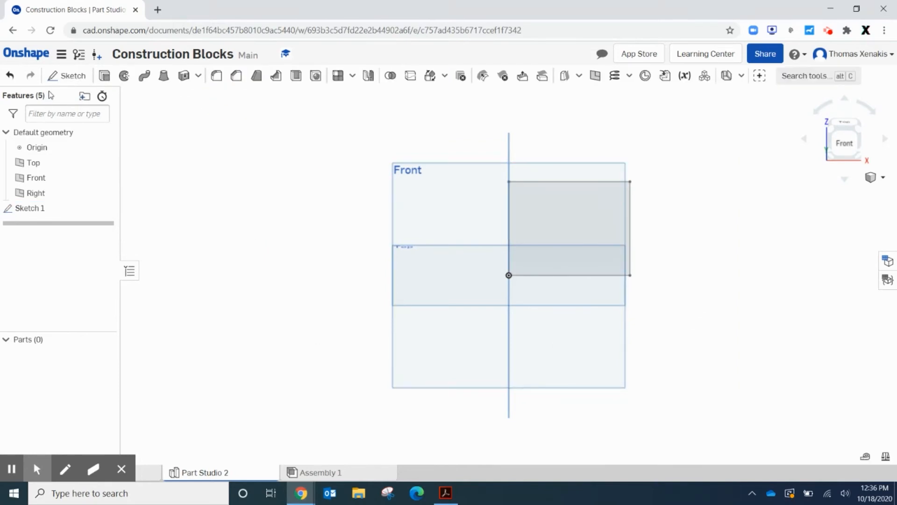
Step: Extrude the sketched rectangle as a new solid with a blind depth of 2 in, direction flipped to the back of the Front plane
left_click(104, 76)
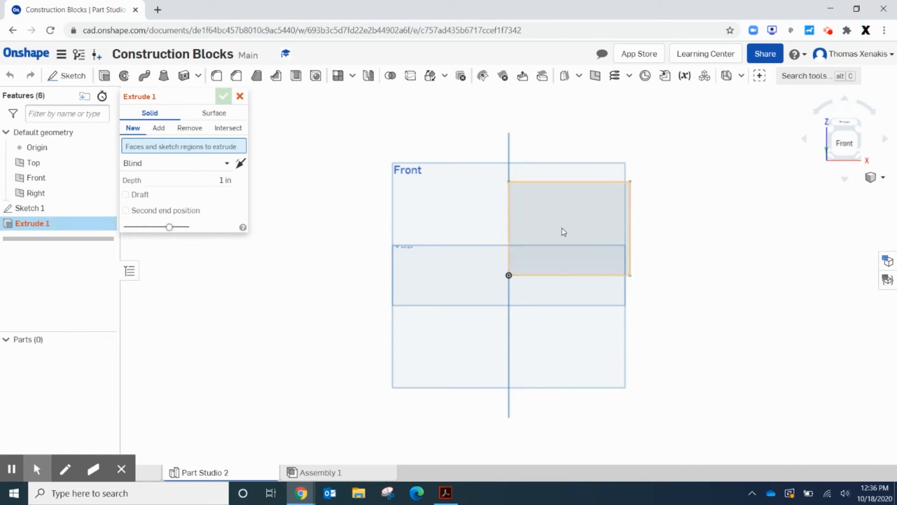
mouse_move(717, 276)
right_mouse_down()
mouse_move(691, 320)
mouse_move(742, 298)
mouse_move(771, 330)
mouse_move(715, 284)
mouse_move(659, 322)
mouse_move(704, 291)
mouse_move(732, 313)
mouse_move(688, 285)
right_mouse_up()
right_click_drag(646, 325, 742, 253)
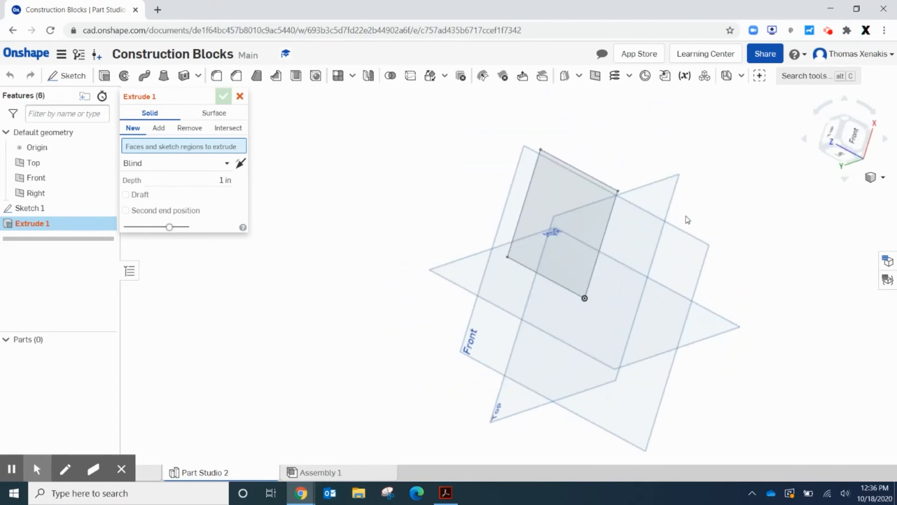
mouse_move(720, 208)
middle_mouse_down()
mouse_move(642, 231)
mouse_move(698, 216)
mouse_move(656, 216)
mouse_move(665, 208)
middle_mouse_up()
scroll(551, 300, "up", 4)
scroll(560, 294, "down", 3)
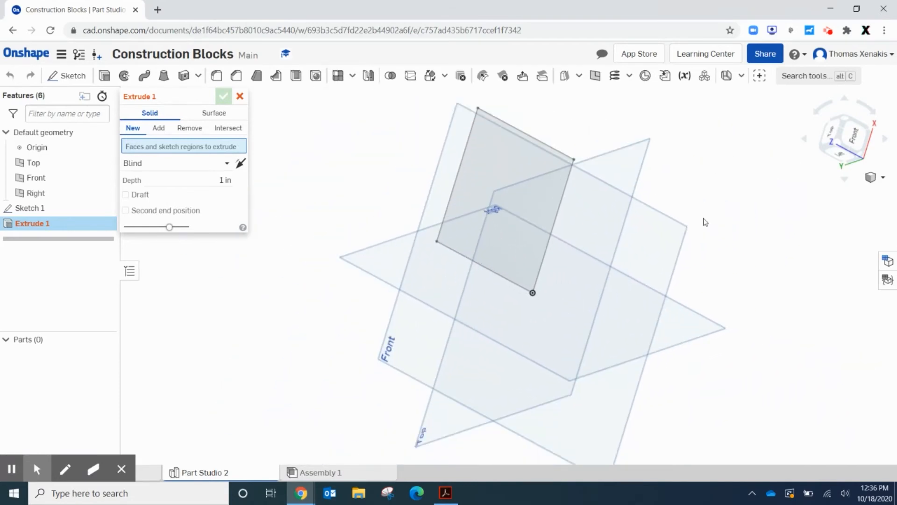
right_click(761, 260)
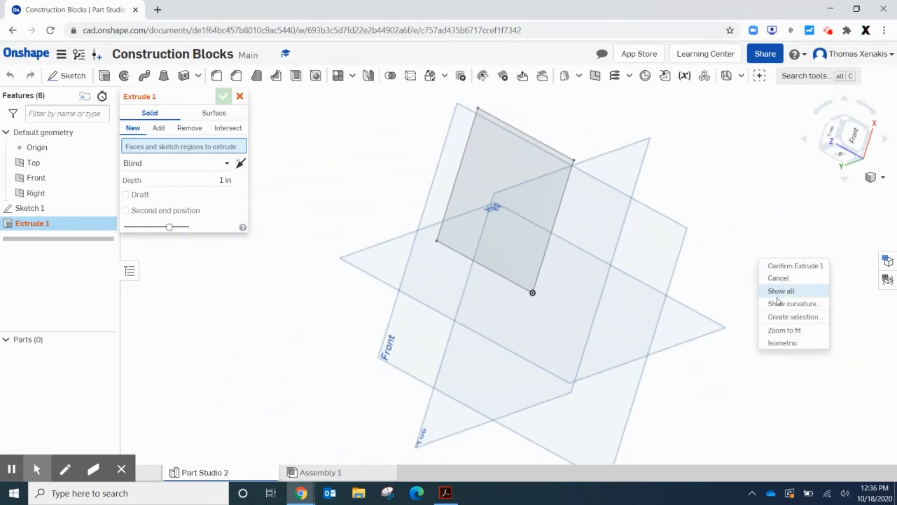
left_click(792, 348)
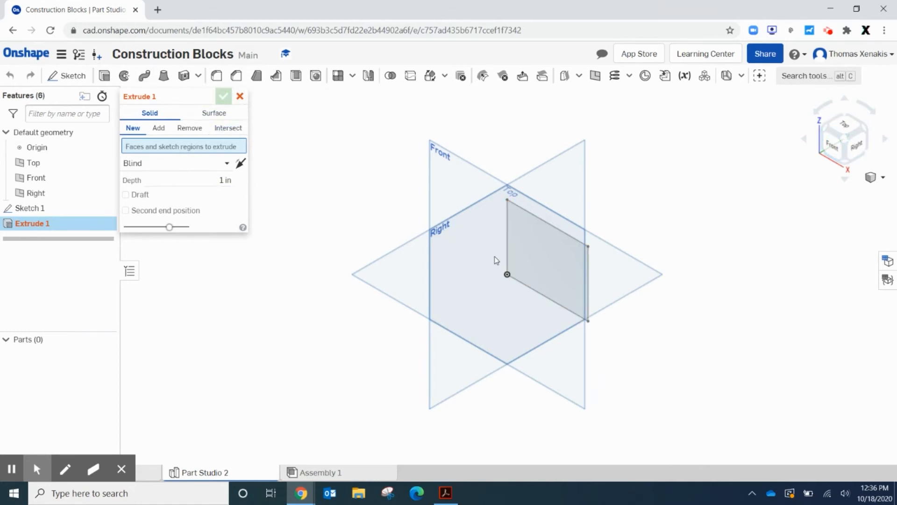
left_click(553, 251)
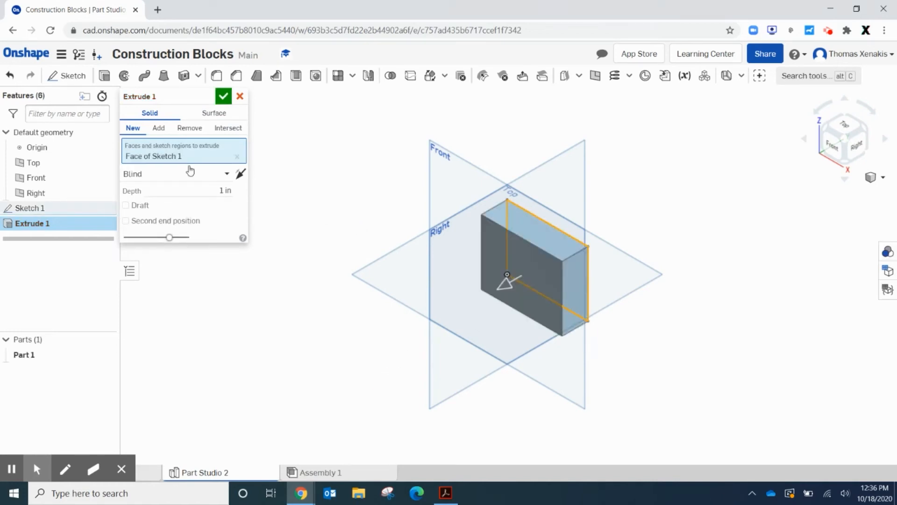
left_click(240, 174)
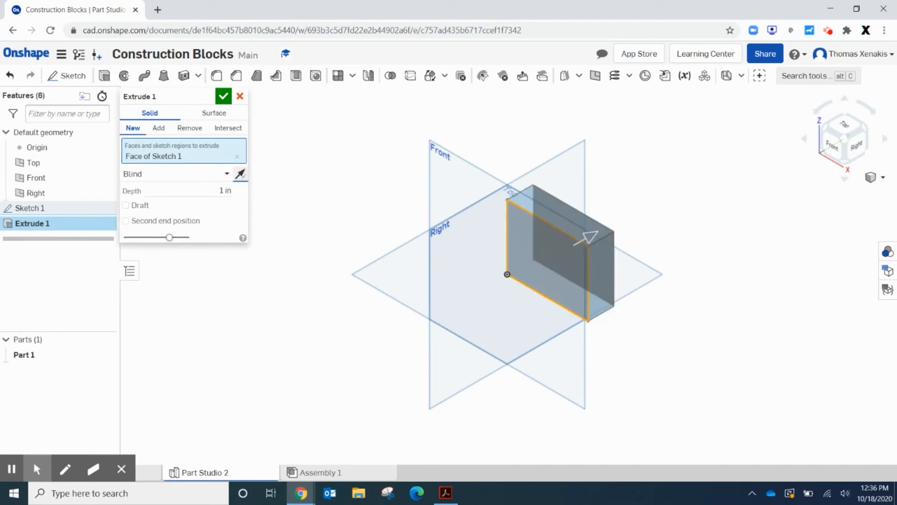
left_click(201, 190)
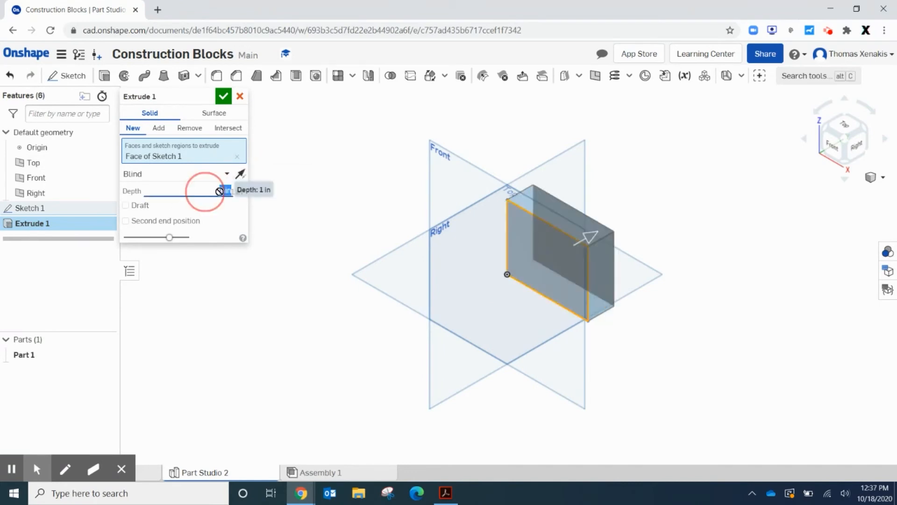
type("2")
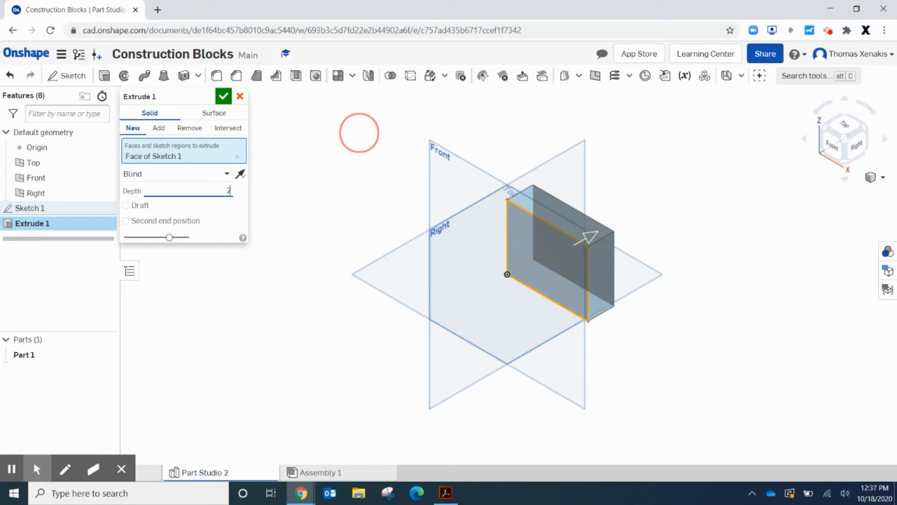
key("Return")
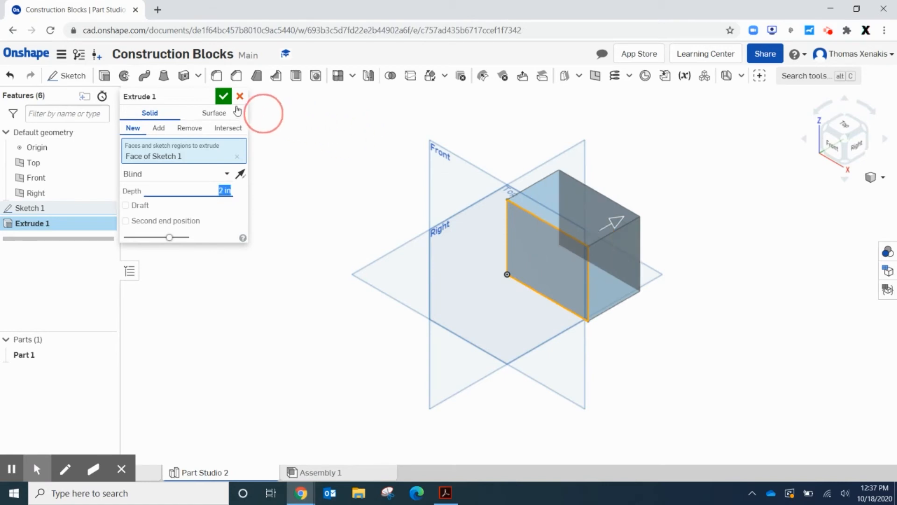
left_click(223, 95)
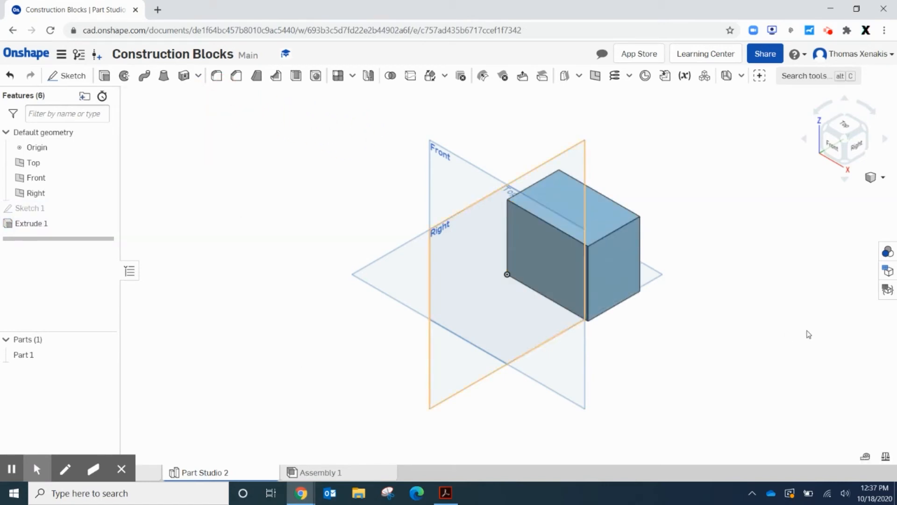
Step: Start a sketch on the block's front face and draw a corner rectangle about 1.71 by 1.43 in from its upper-right corner
right_click_drag(767, 348, 771, 316)
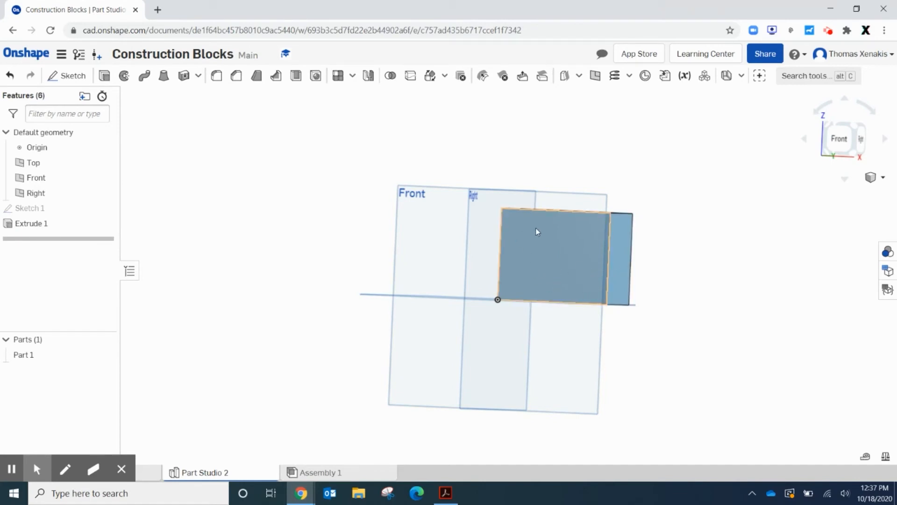
right_click_drag(747, 251, 729, 287)
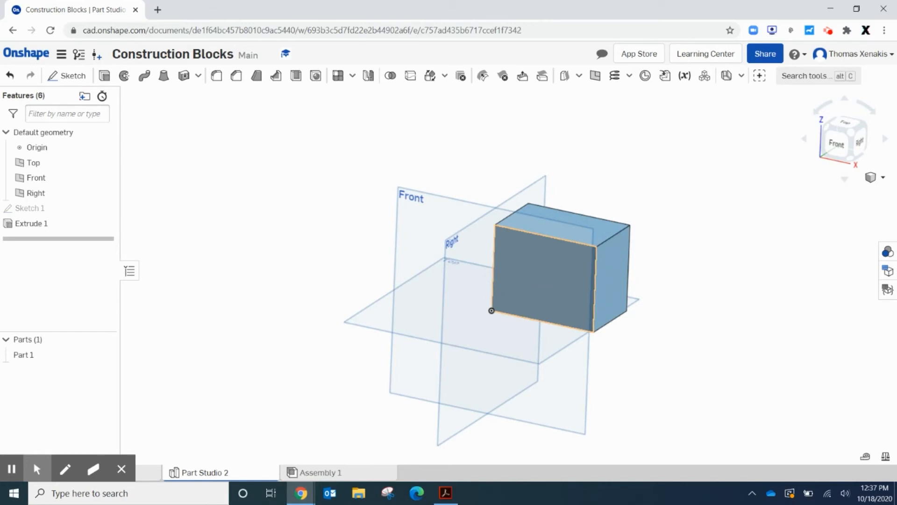
right_click(543, 276)
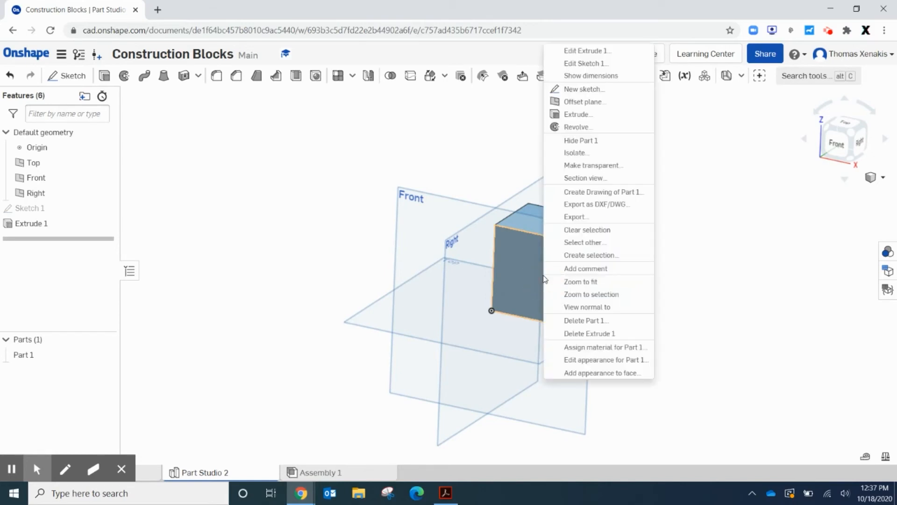
left_click(588, 89)
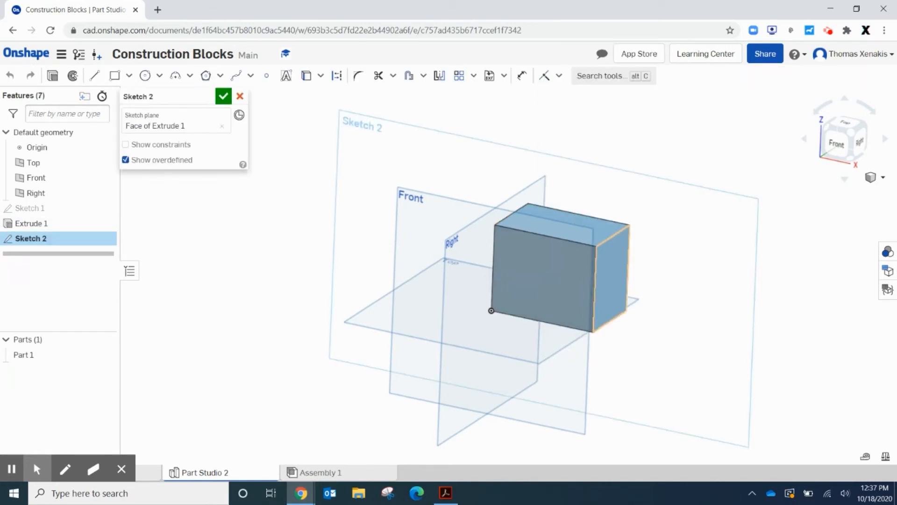
key("n")
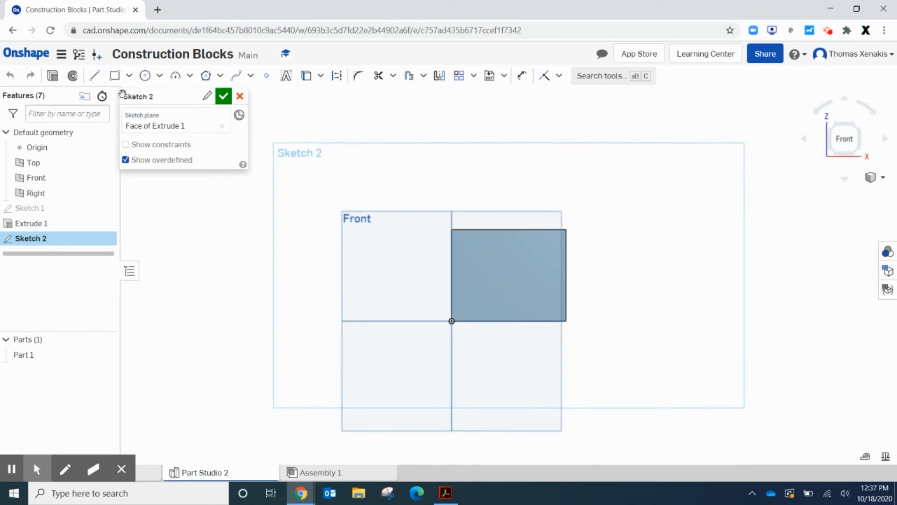
left_click(115, 76)
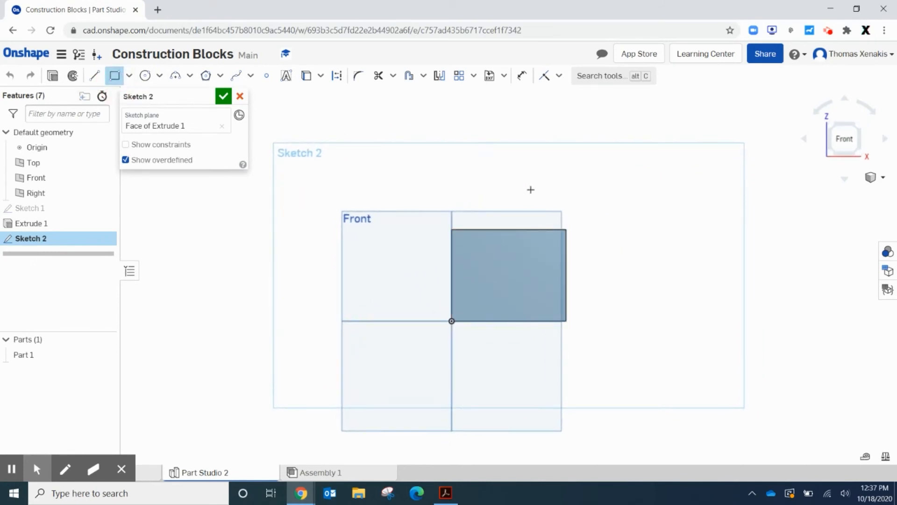
left_click(567, 230)
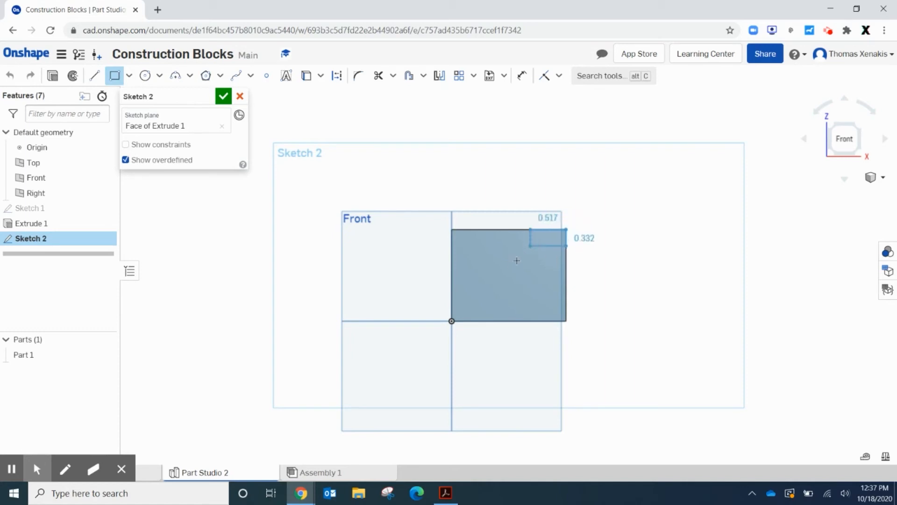
left_click(504, 281)
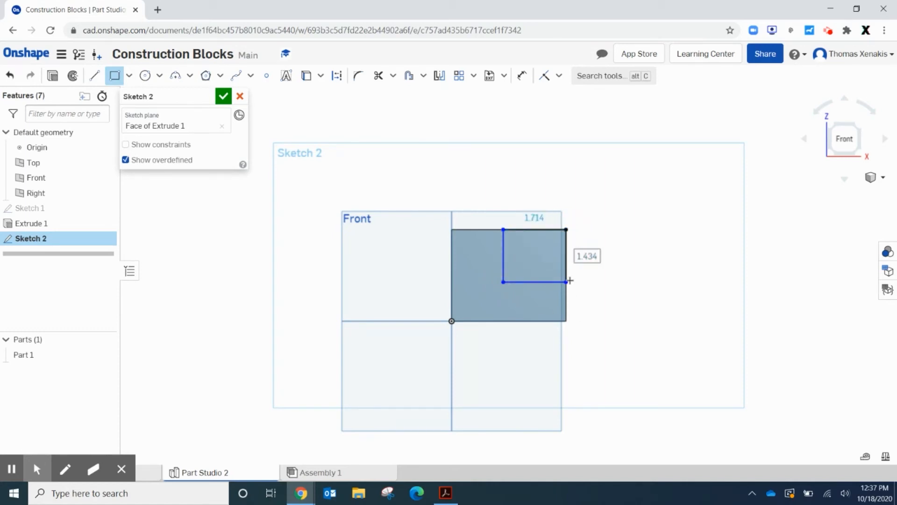
Step: Set the corner rectangle's height and width to 1.5 in each, and accept the sketch
double_click(587, 256)
type("1")
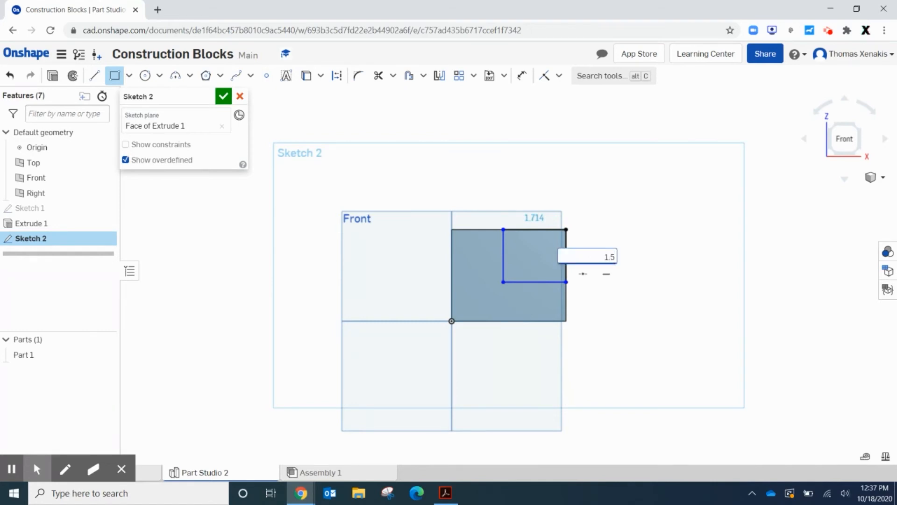
type(".5")
key("Return")
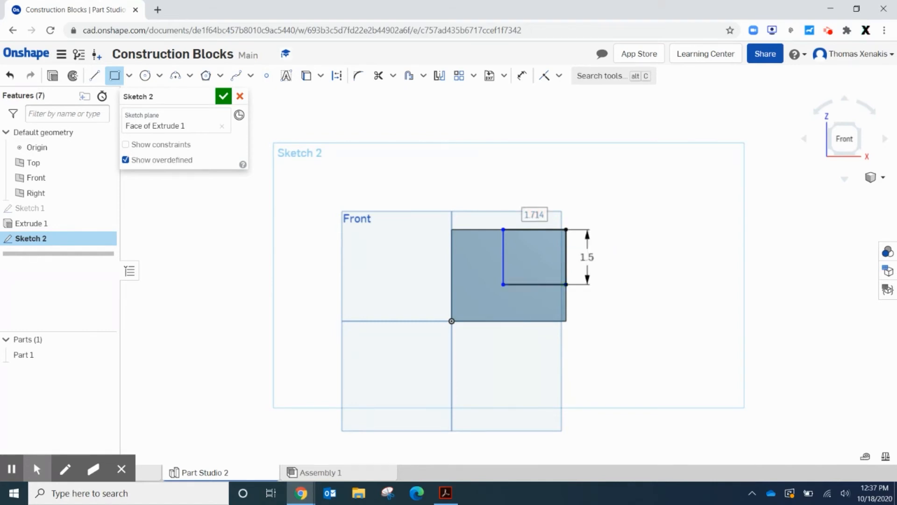
type("1.5")
key("Return")
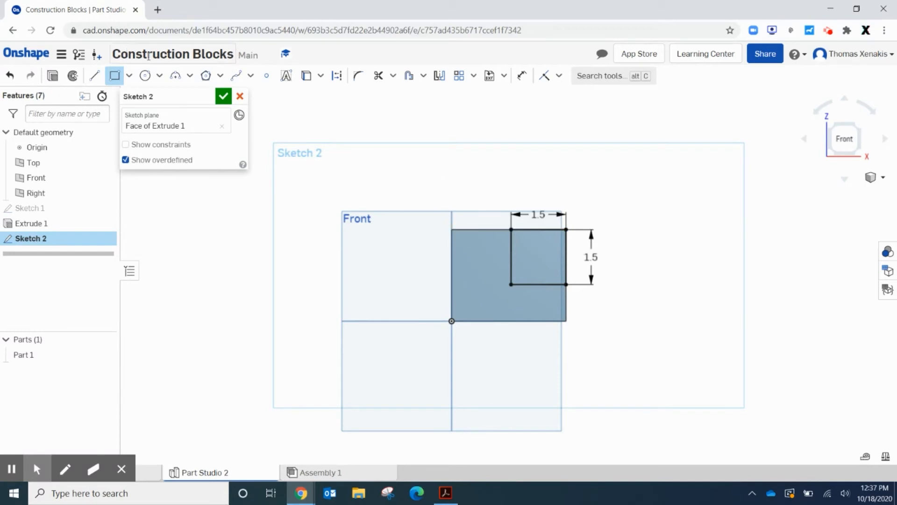
left_click(223, 96)
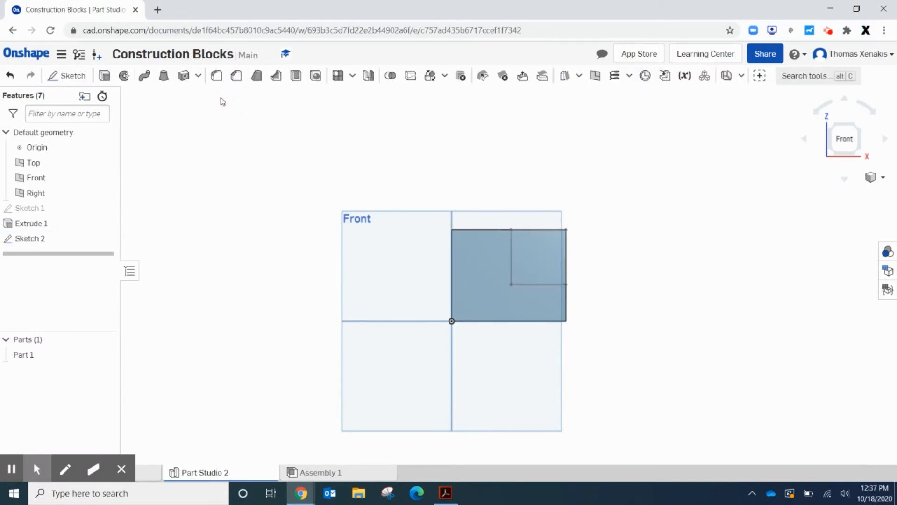
Step: Cut the 1.5 in square out of the block with a Remove extrusion through all, and return to the isometric view
left_click(104, 76)
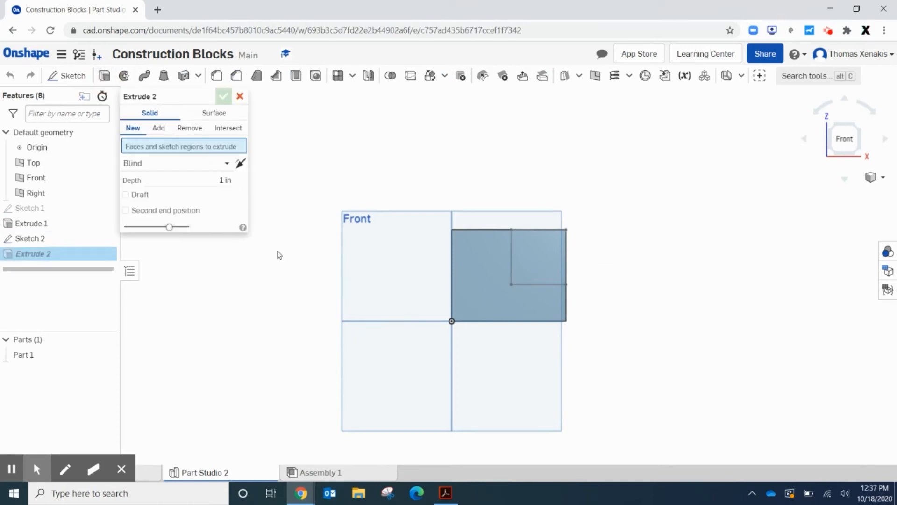
left_click(193, 133)
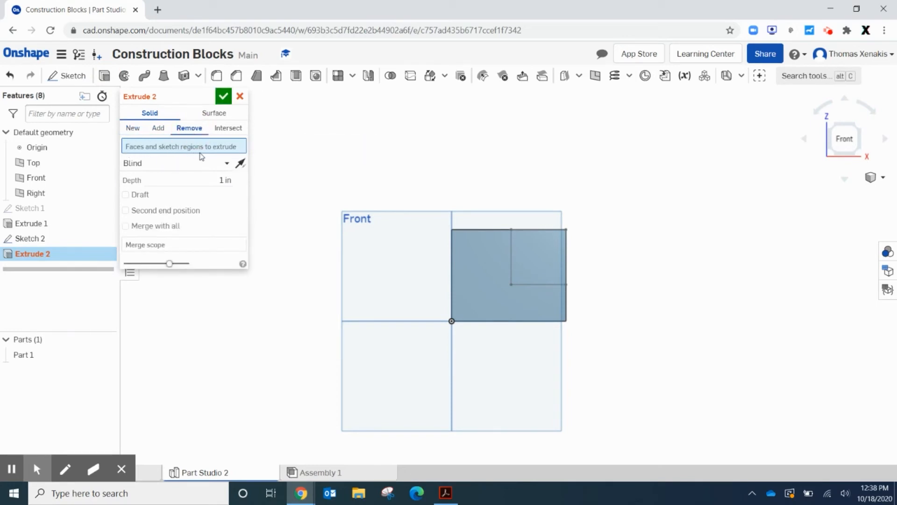
right_click_drag(632, 256, 618, 262)
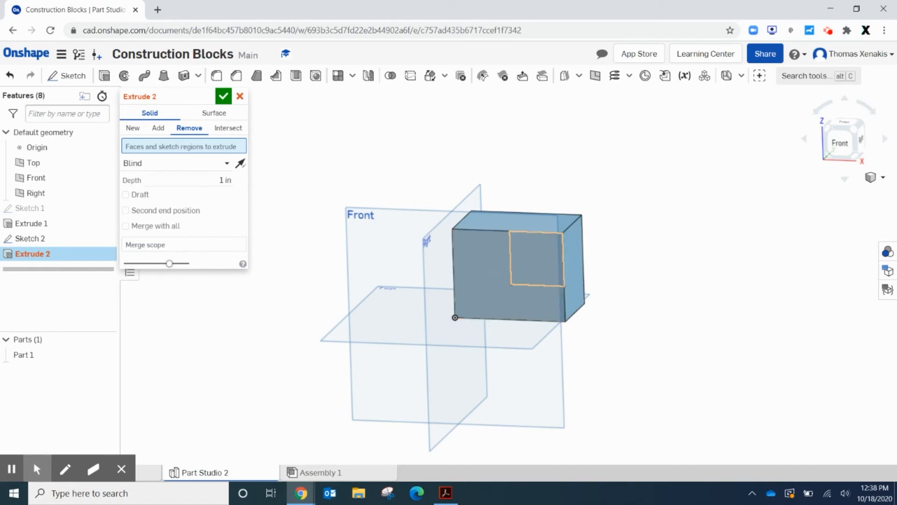
left_click(540, 253)
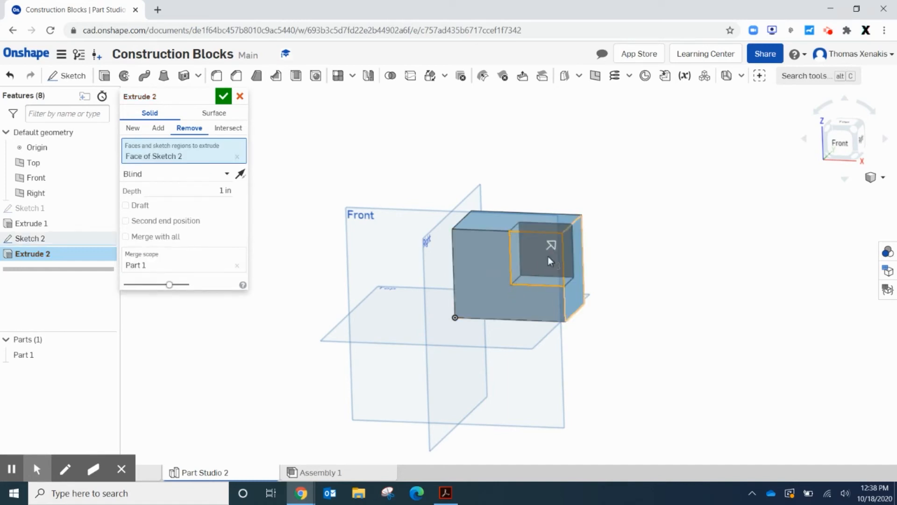
right_click_drag(671, 287, 666, 305)
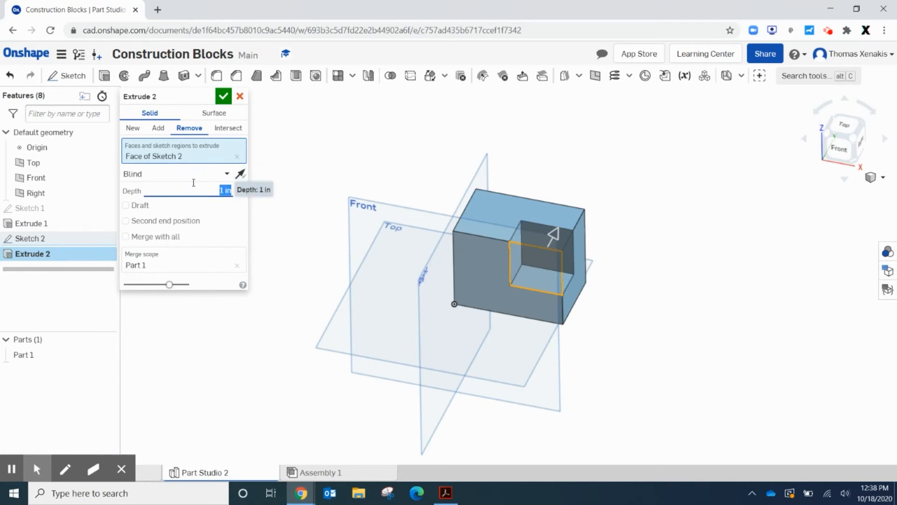
left_click(191, 171)
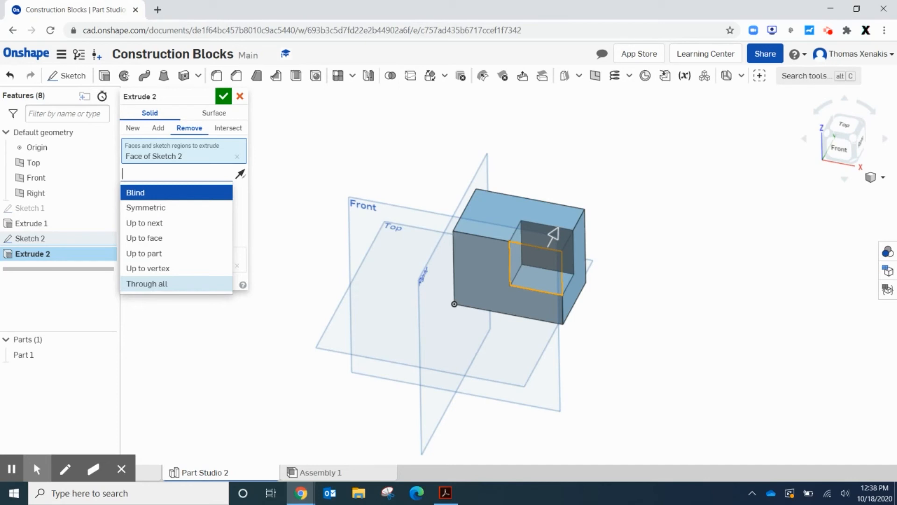
left_click(147, 283)
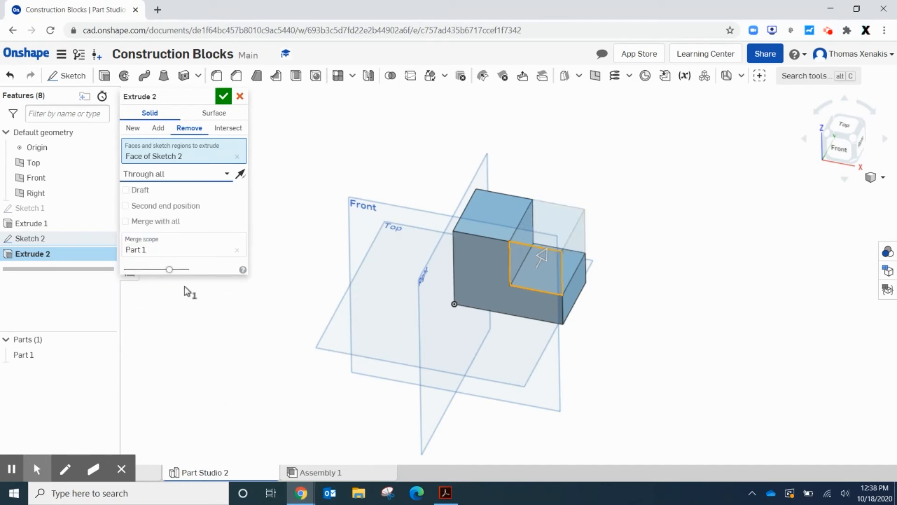
mouse_move(706, 294)
right_mouse_down()
mouse_move(690, 327)
mouse_move(664, 312)
mouse_move(683, 266)
mouse_move(715, 247)
mouse_move(693, 265)
mouse_move(707, 297)
right_mouse_up()
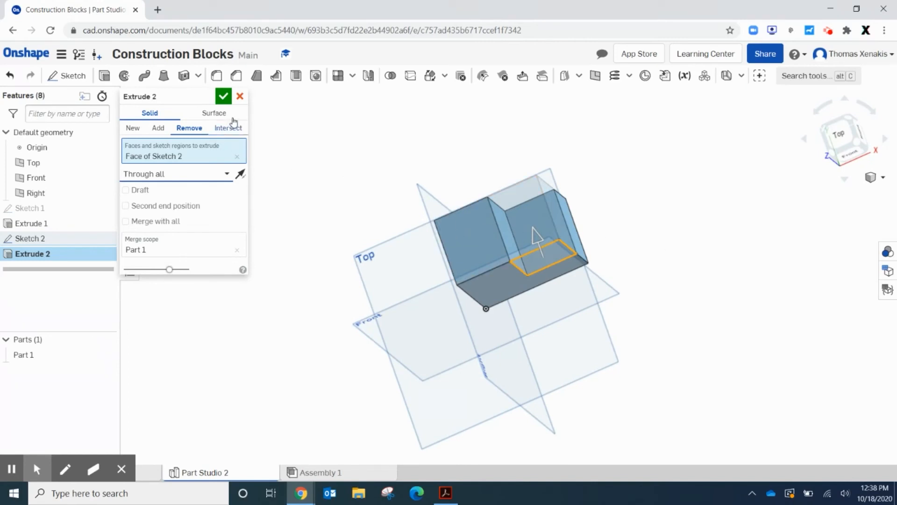
left_click(223, 96)
right_click(677, 235)
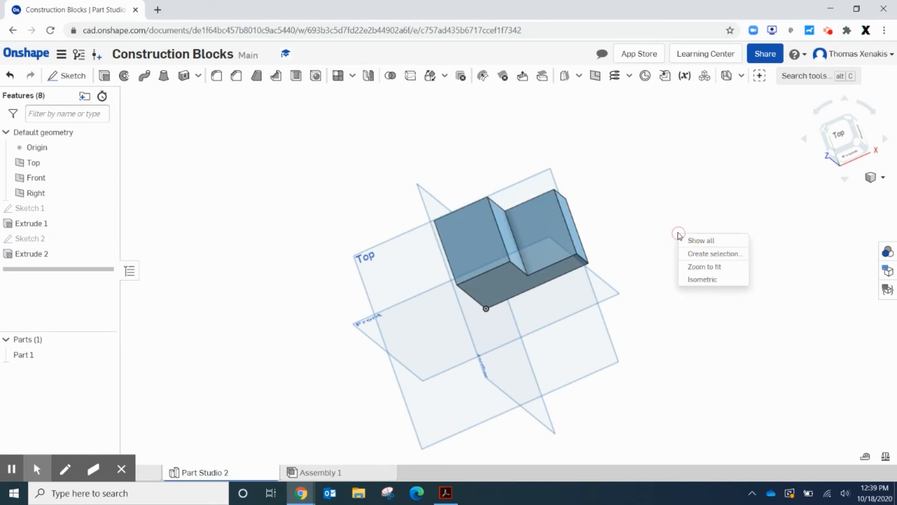
left_click(703, 280)
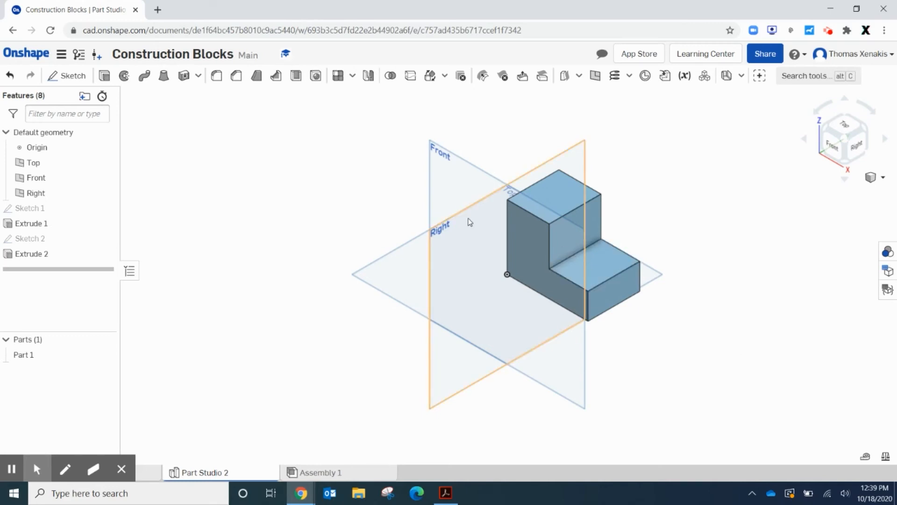
Step: Sketch a circle about 1.58 in in diameter on the block's front face, centred on its left edge's midpoint, and accept the sketch
right_click(525, 241)
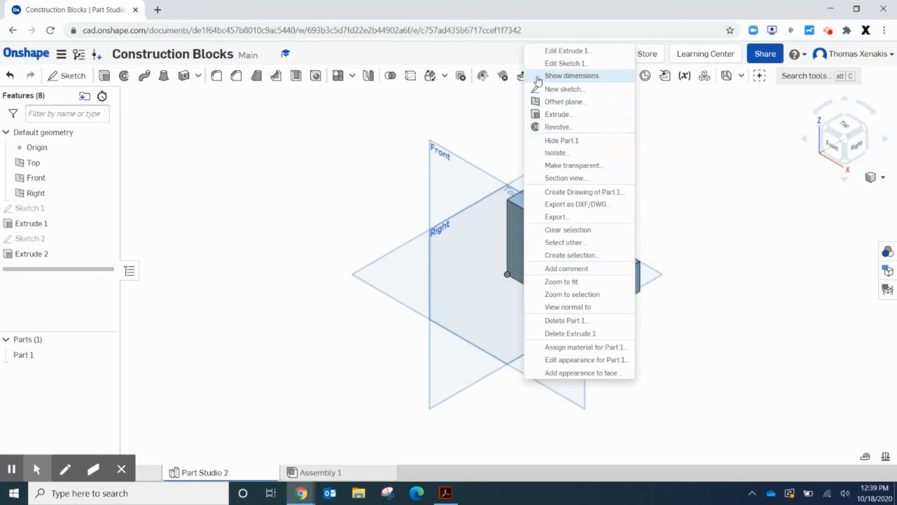
left_click(563, 89)
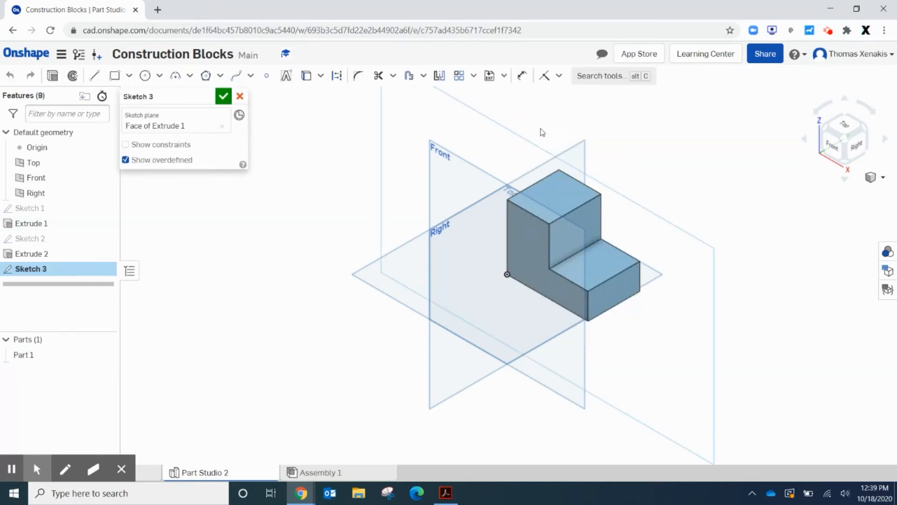
key("n")
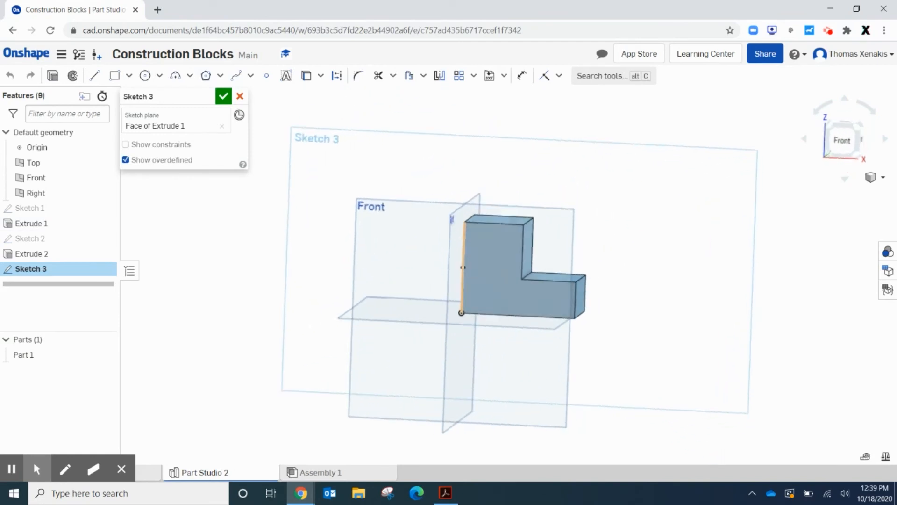
left_click(145, 75)
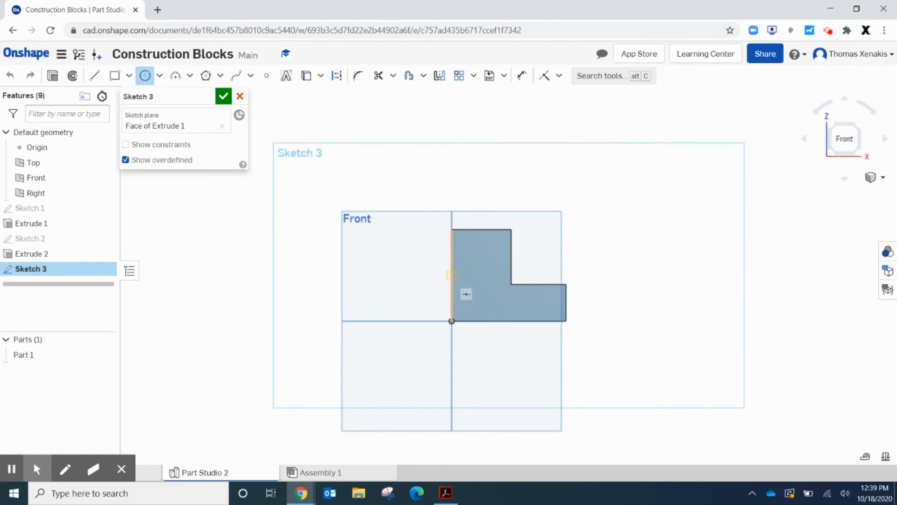
left_click(451, 275)
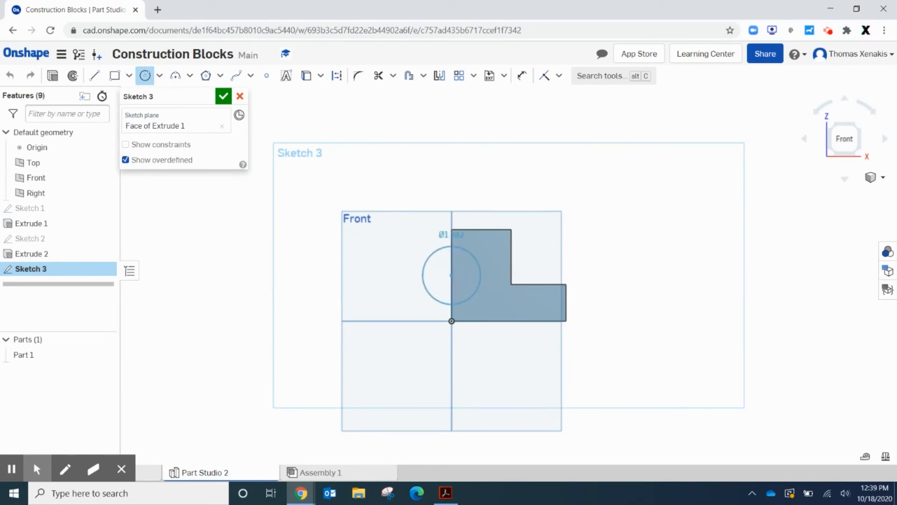
left_click(431, 296)
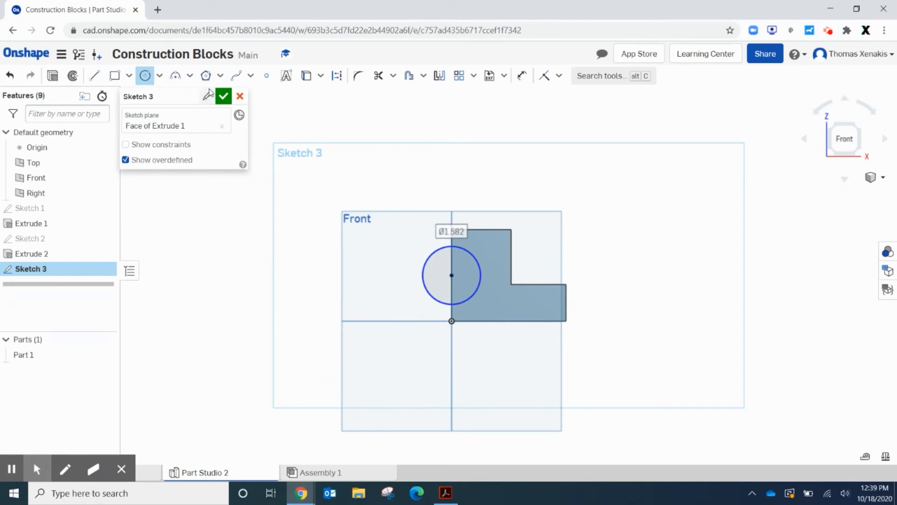
left_click(224, 96)
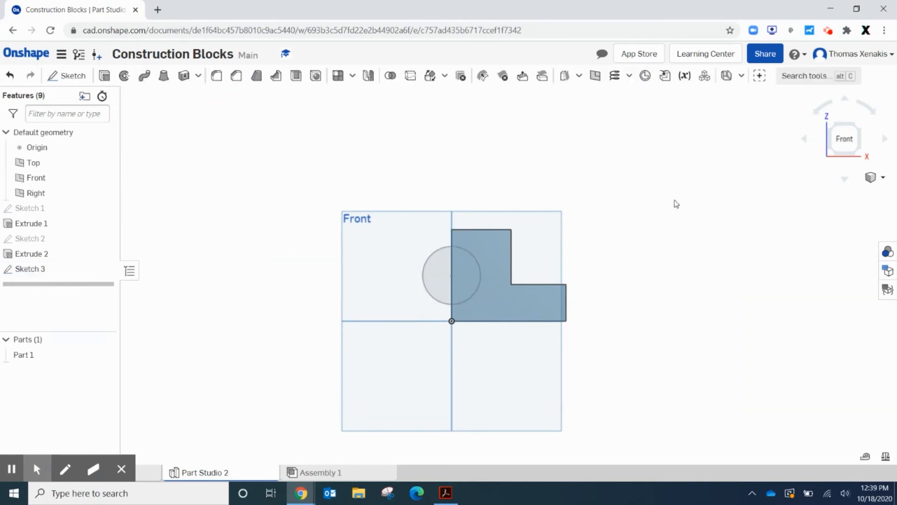
Step: Cut the half-circle region lying on the block's front face with a Remove extrusion through all, starting from the isometric view
right_click(761, 237)
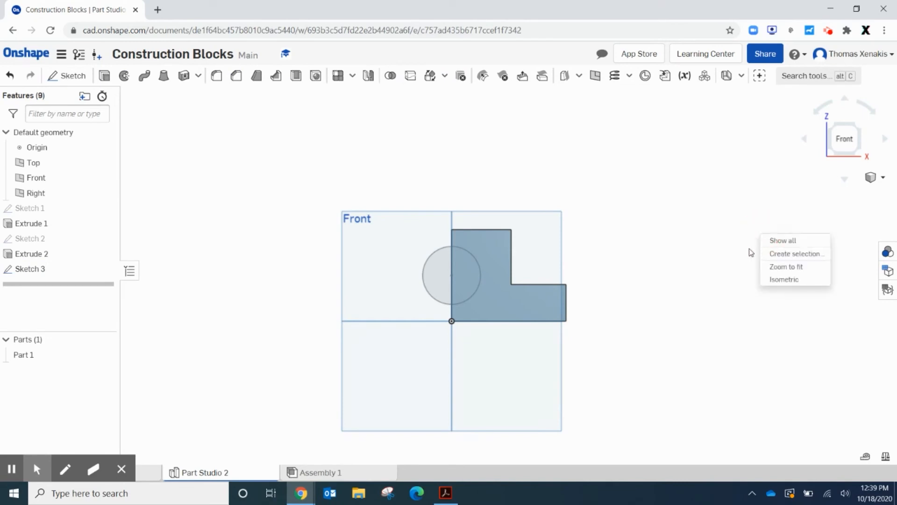
left_click(766, 279)
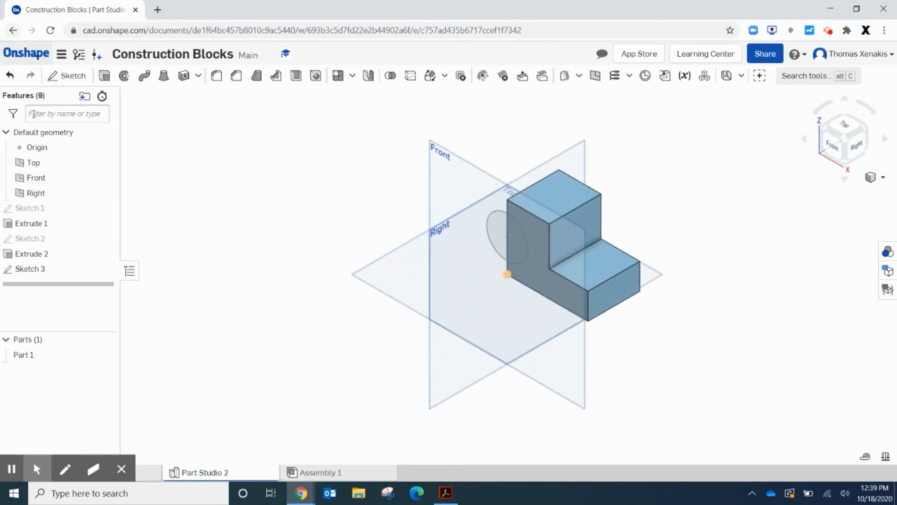
left_click(105, 75)
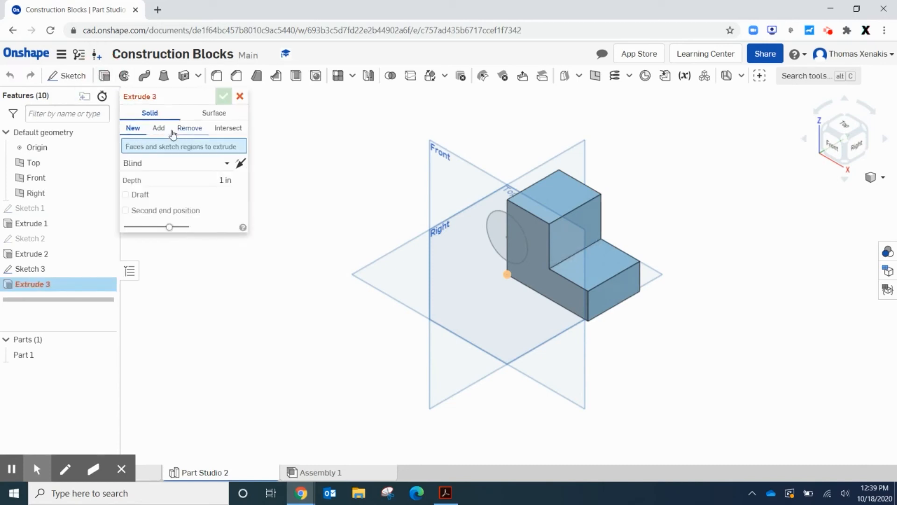
left_click(189, 128)
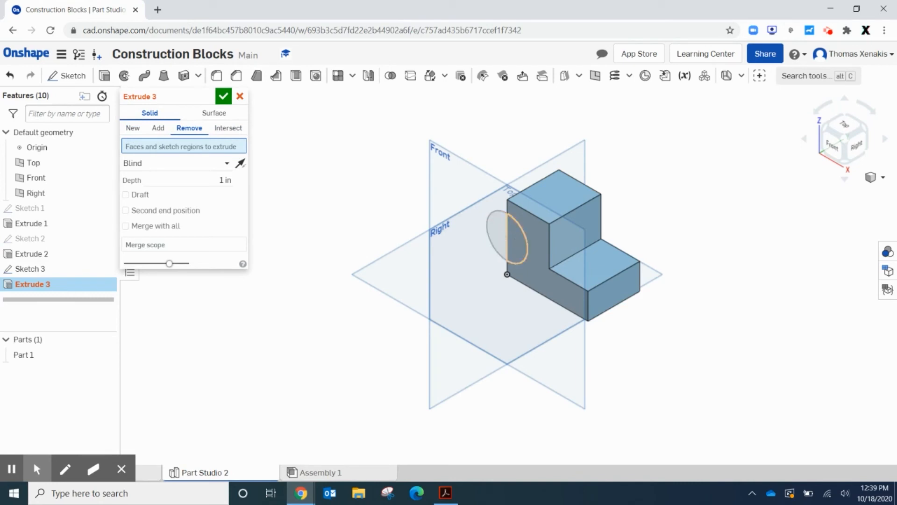
left_click(516, 241)
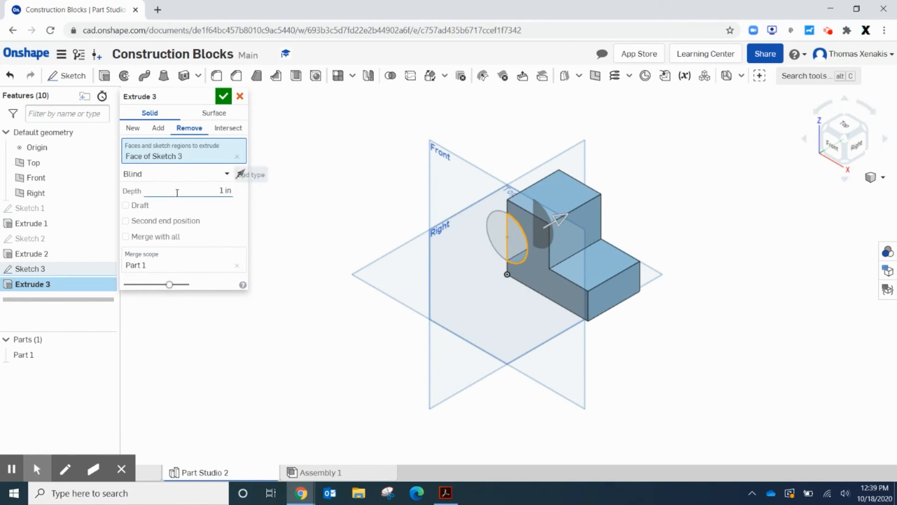
left_click(210, 174)
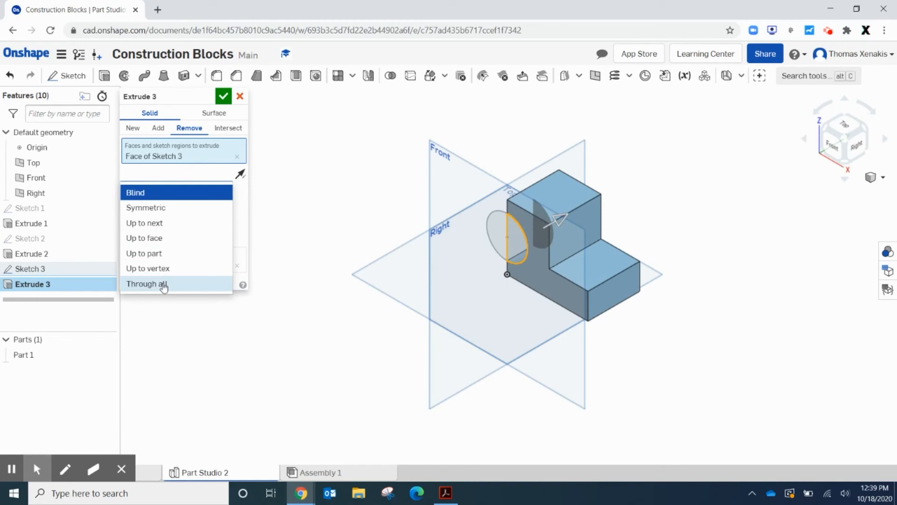
left_click(164, 284)
right_click_drag(710, 336, 739, 326)
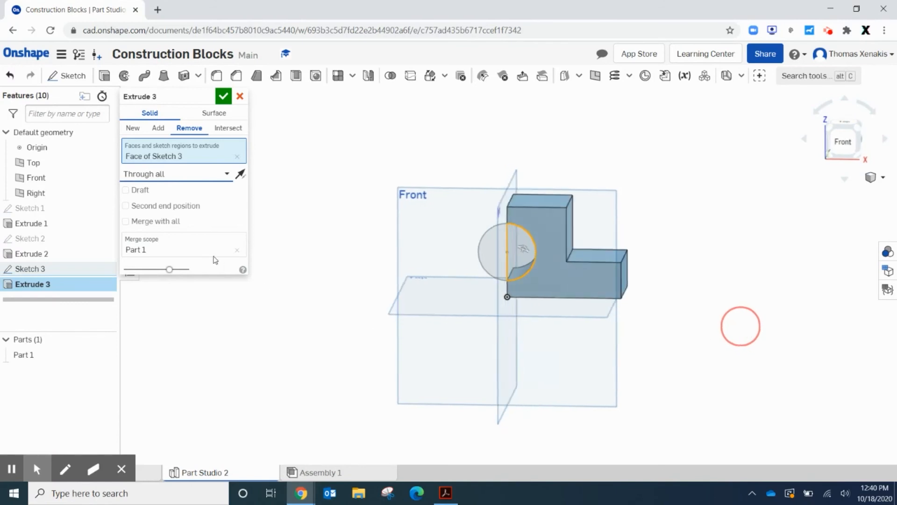
left_click(227, 103)
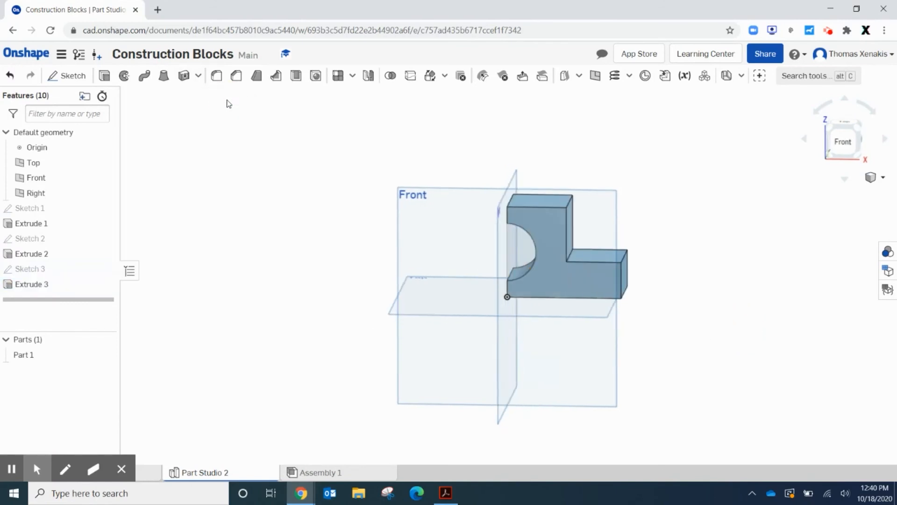
right_click_drag(721, 379, 698, 403)
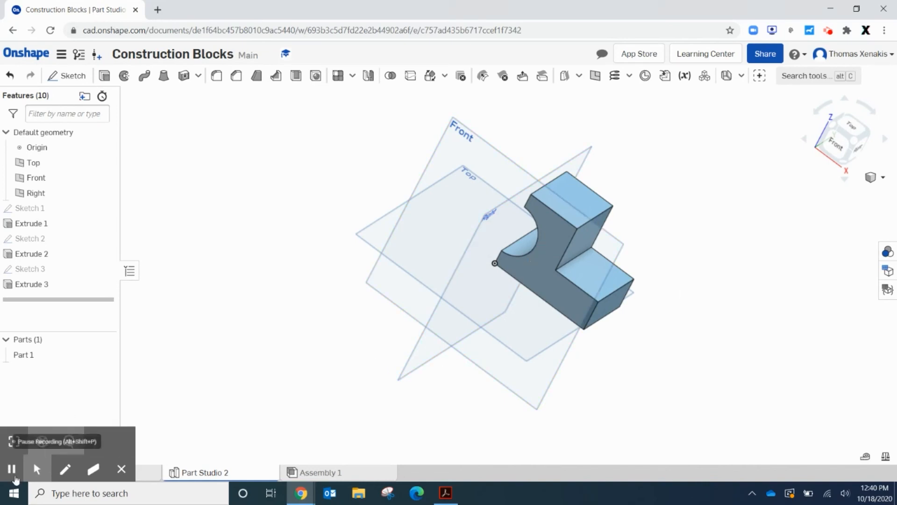
left_click(10, 468)
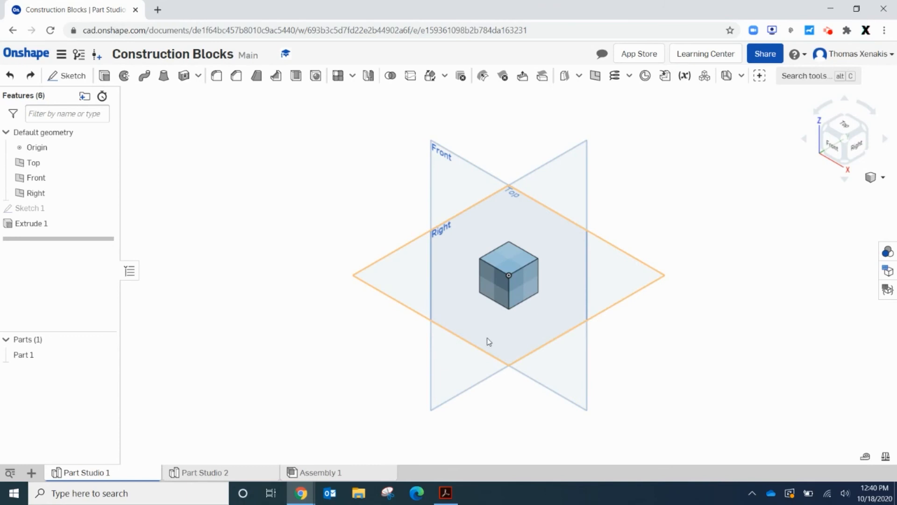
Step: Rename the Part Studio 1 tab as Cube
right_click(111, 472)
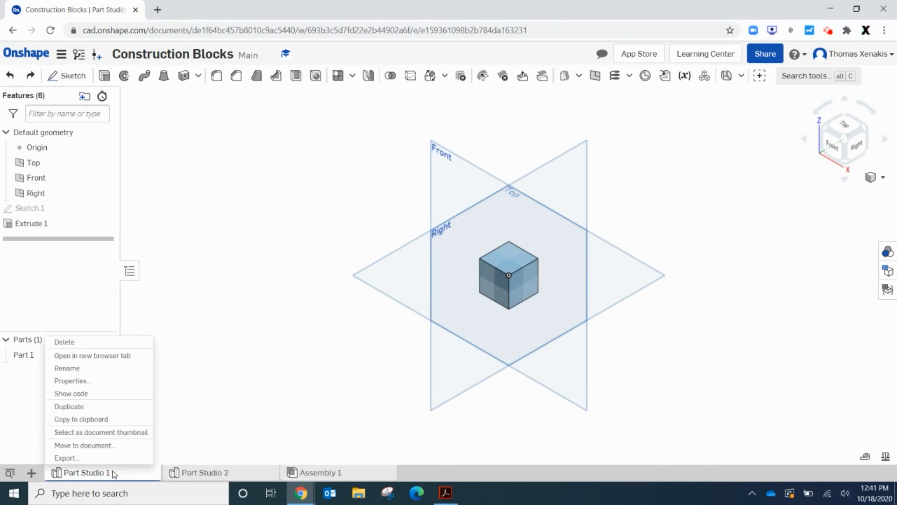
left_click(70, 368)
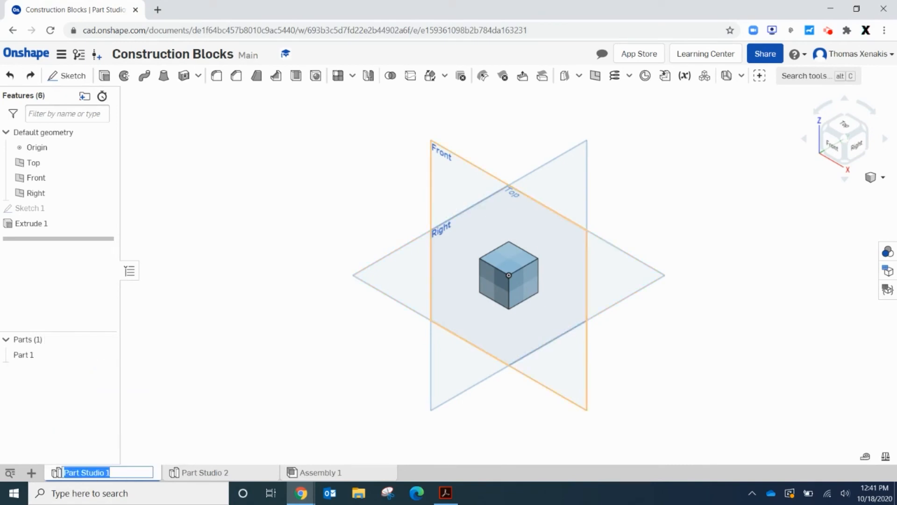
type("Cu")
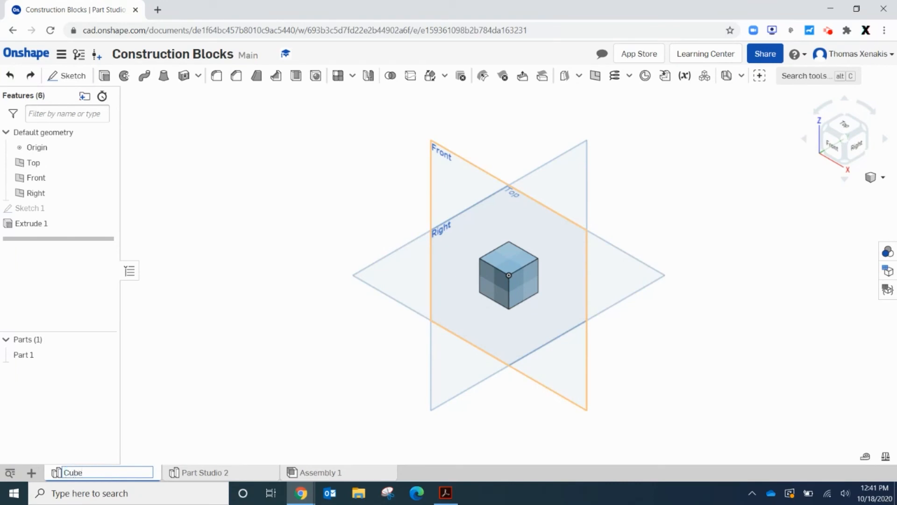
type("be")
key("Return")
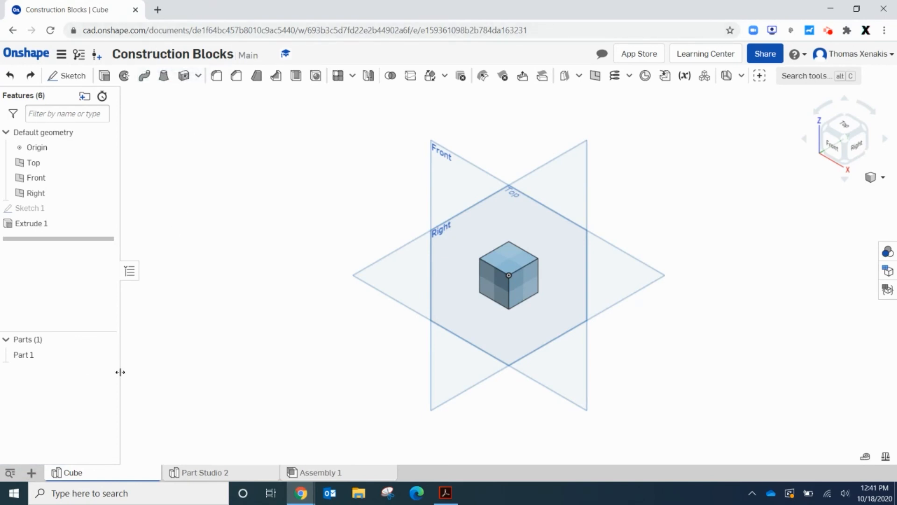
Step: Create a new Part Studio and rename the Assembly 1 tab as Small Triangle
left_click(31, 472)
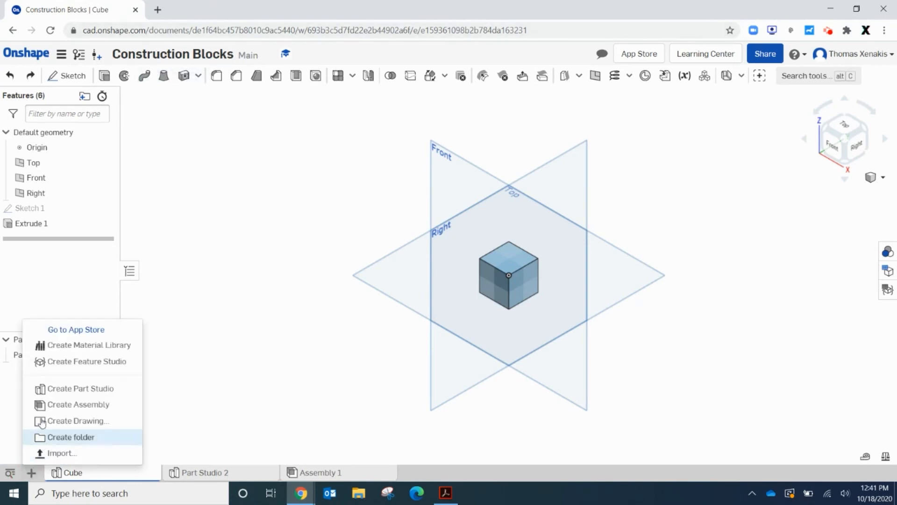
left_click(63, 390)
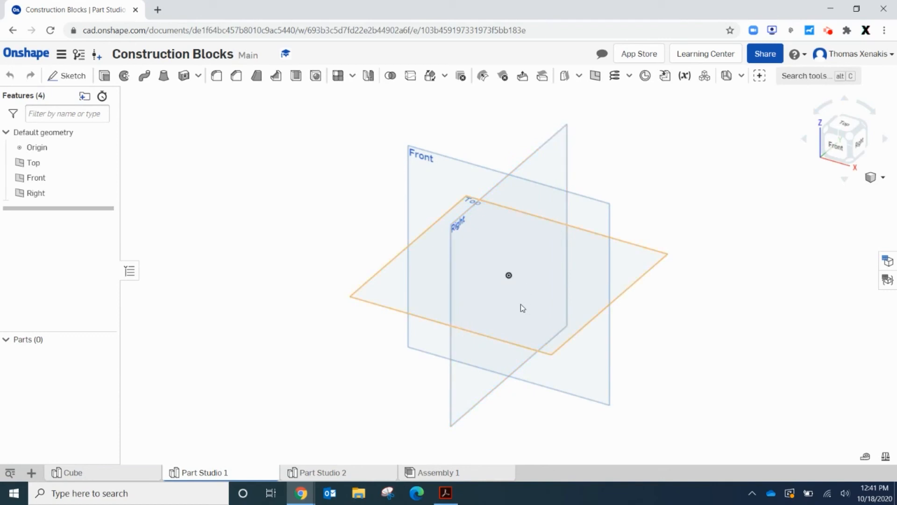
right_click(448, 476)
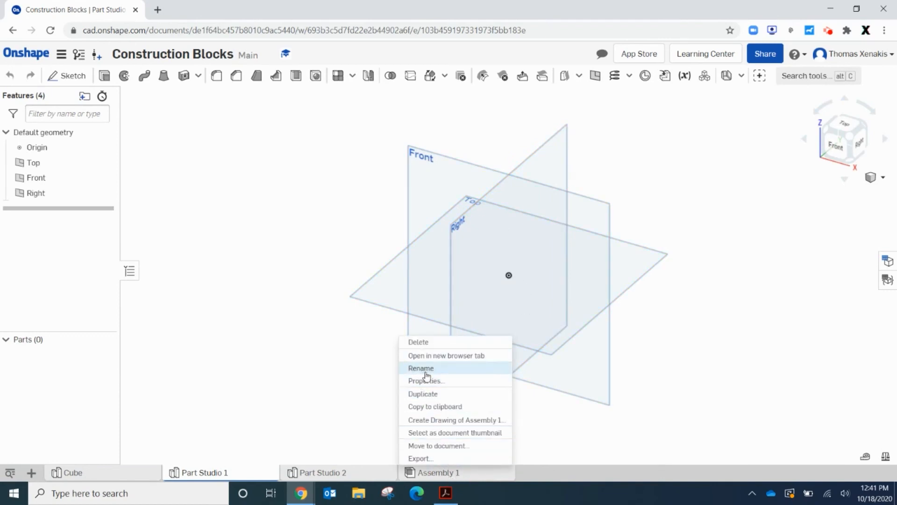
left_click(426, 369)
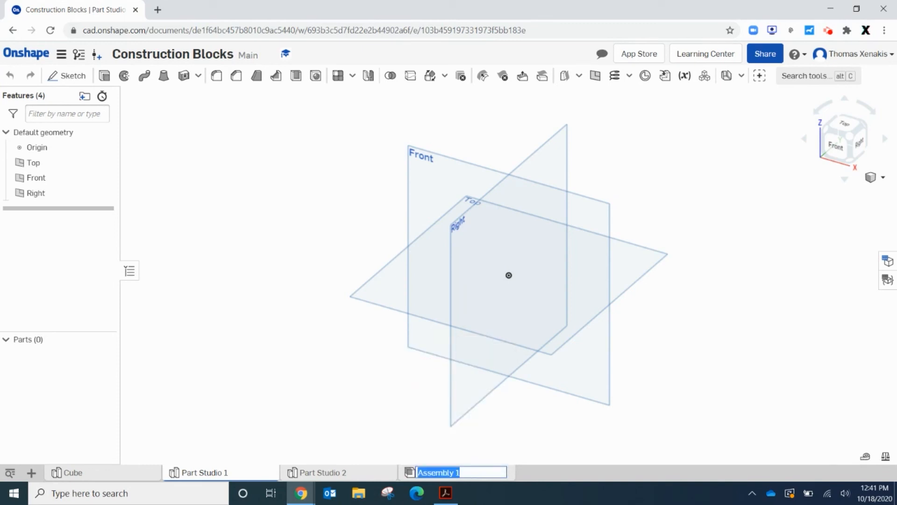
type("SM")
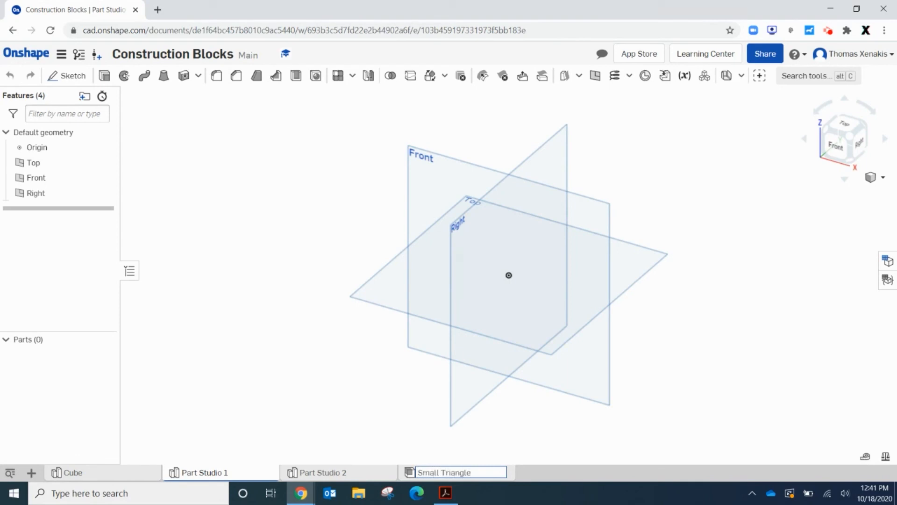
key("Return")
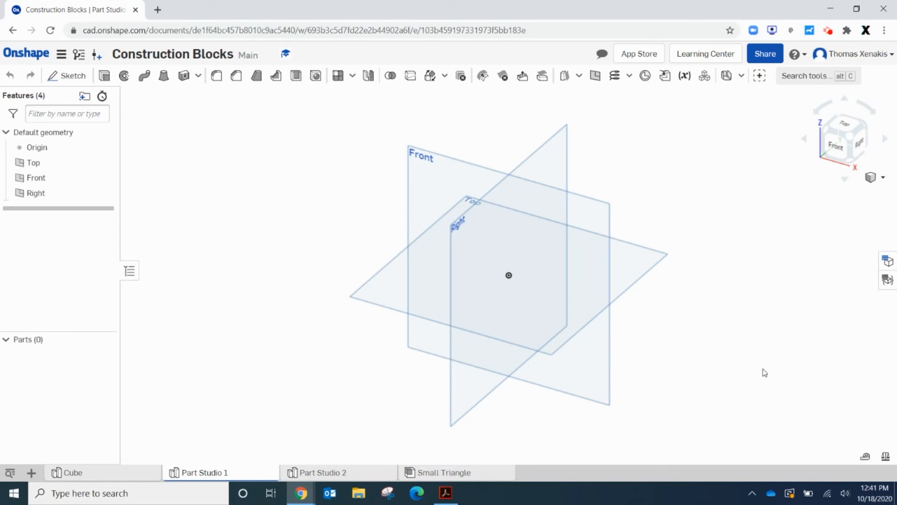
Step: Switch to the Block Dimensions PDF in Acrobat to check the dimensions of the triangular blocks, and return to Onshape
left_click(444, 495)
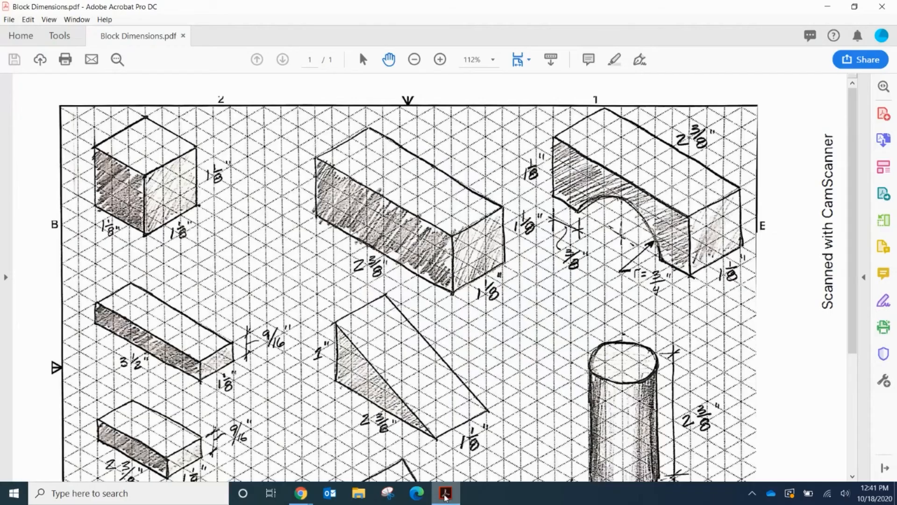
scroll(479, 374, "down", 4)
scroll(479, 374, "down", 1)
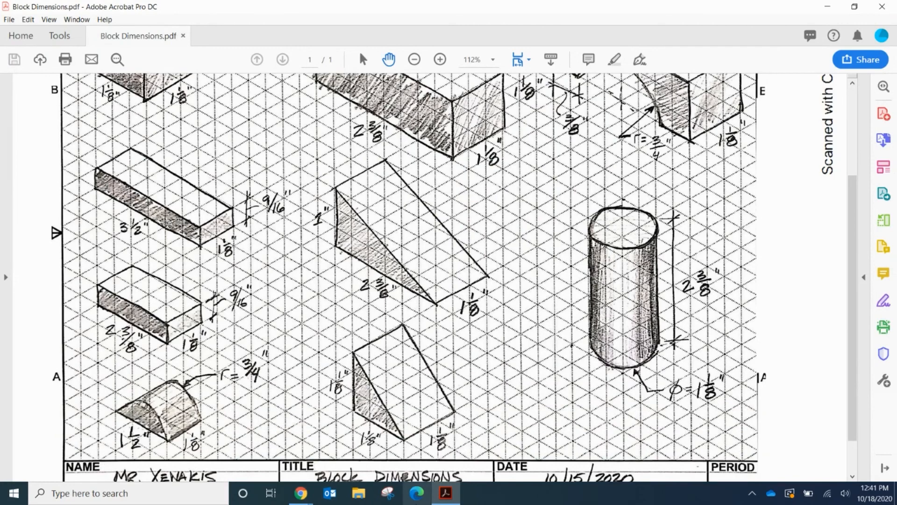
left_click(443, 494)
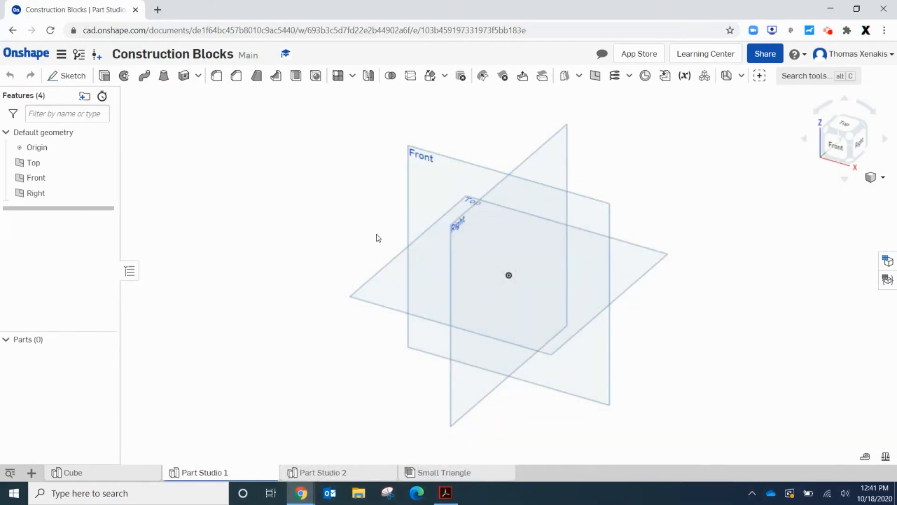
Step: Sketch a closed right triangle on the Front plane with its corner at the origin, about 1.63 in high and 2.25 in wide
right_click(434, 167)
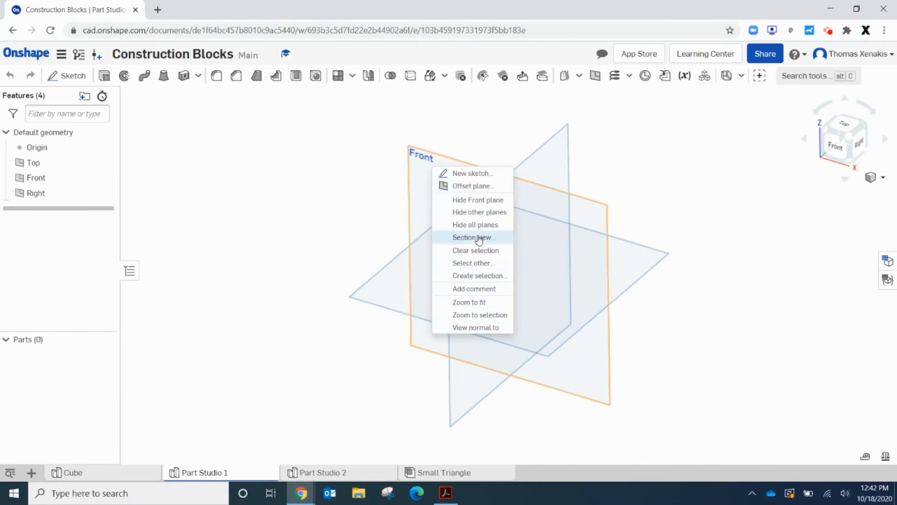
left_click(482, 173)
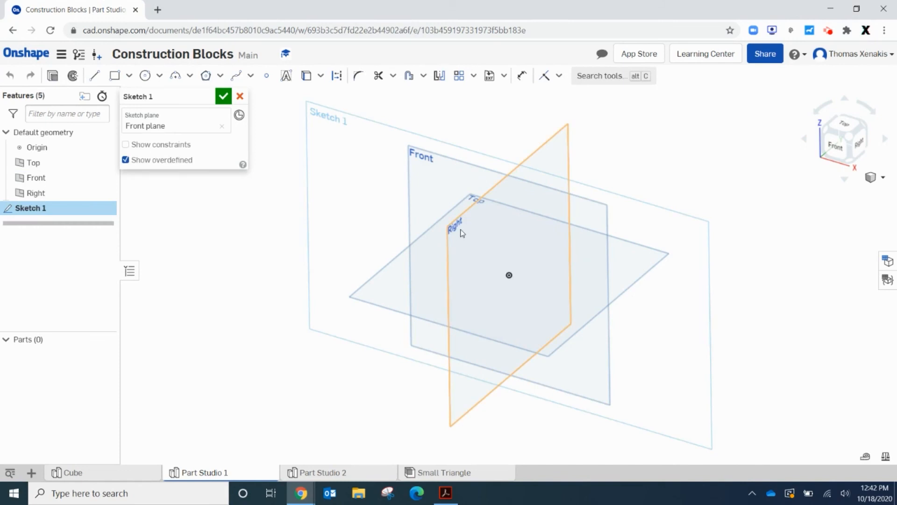
key("n")
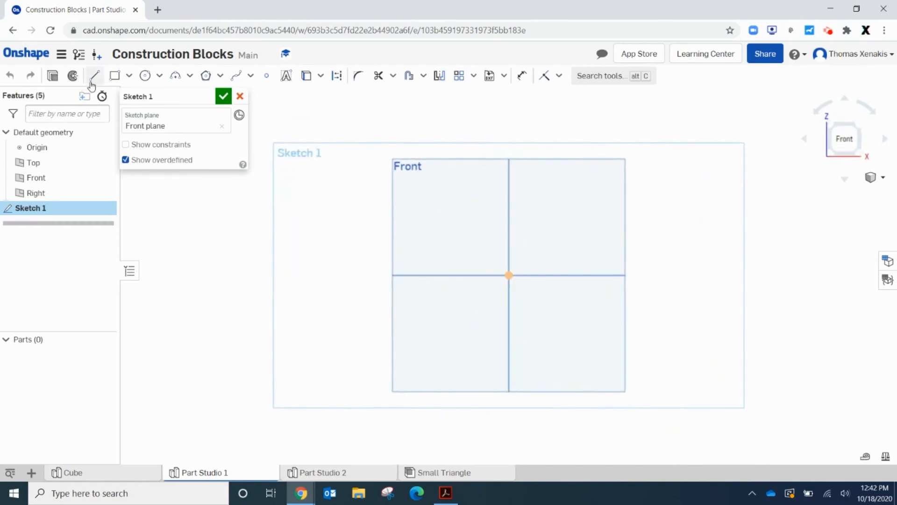
left_click(93, 78)
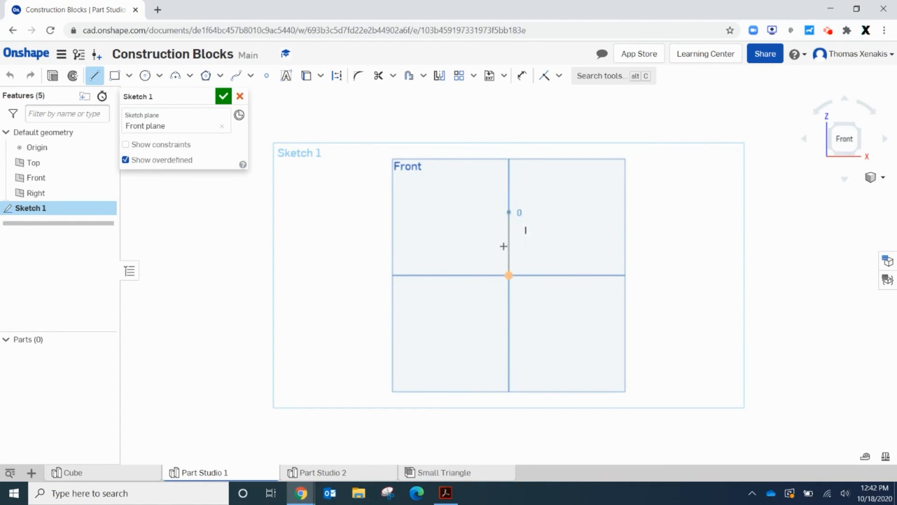
left_click(508, 276)
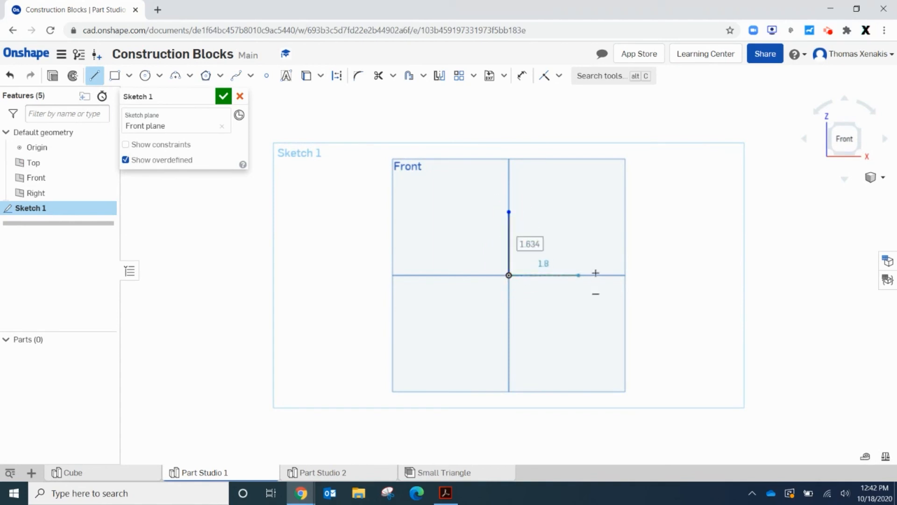
left_click(596, 275)
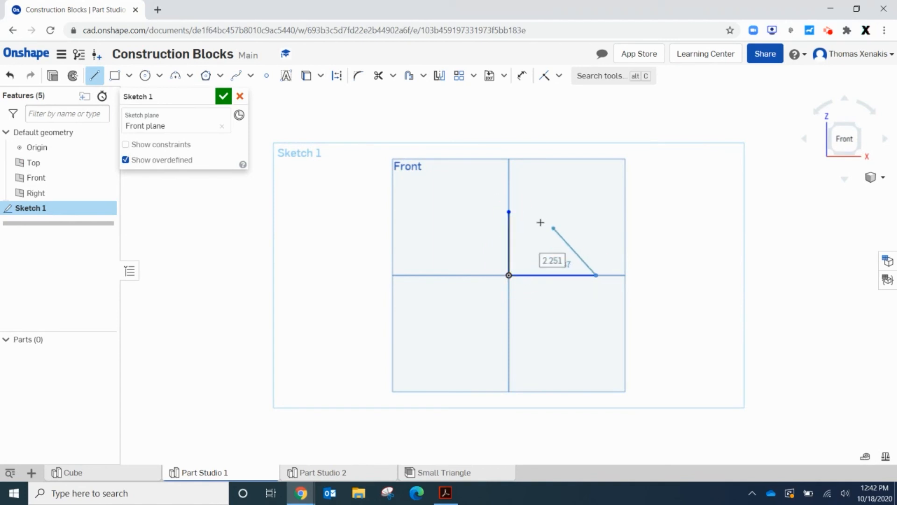
left_click(509, 212)
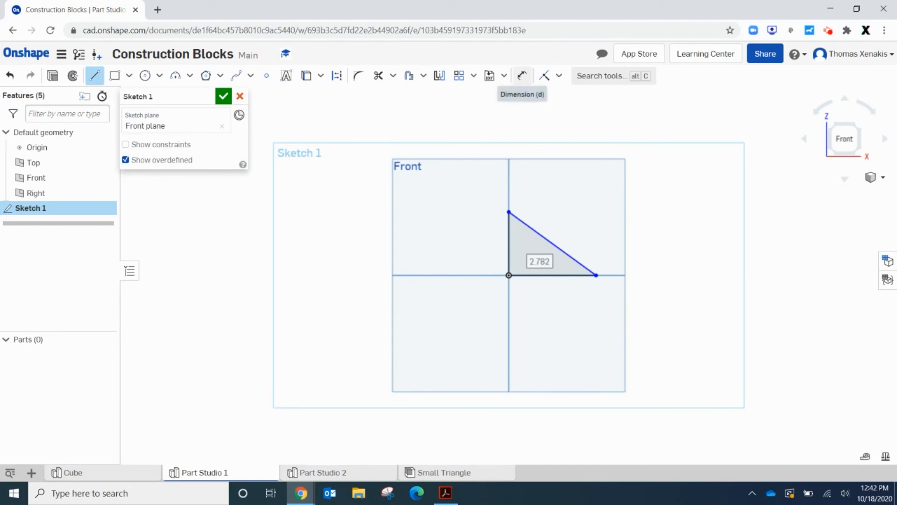
left_click(522, 75)
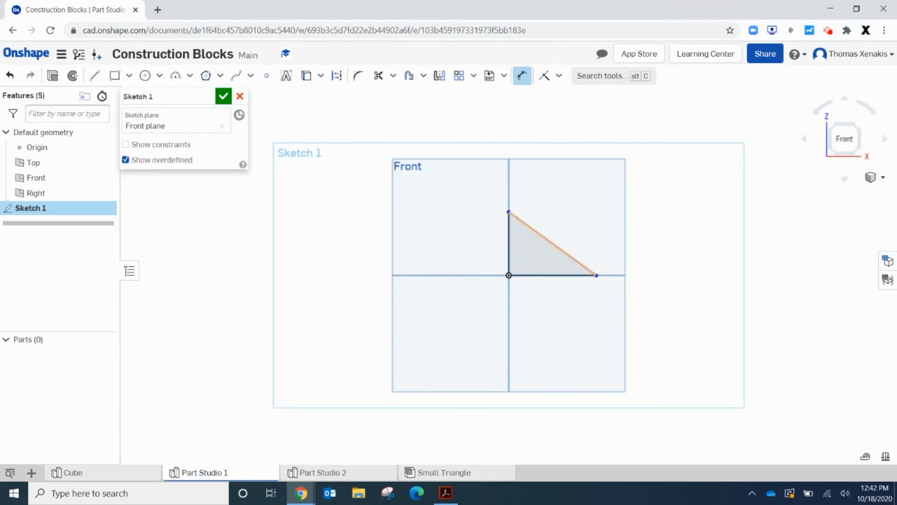
left_click(508, 253)
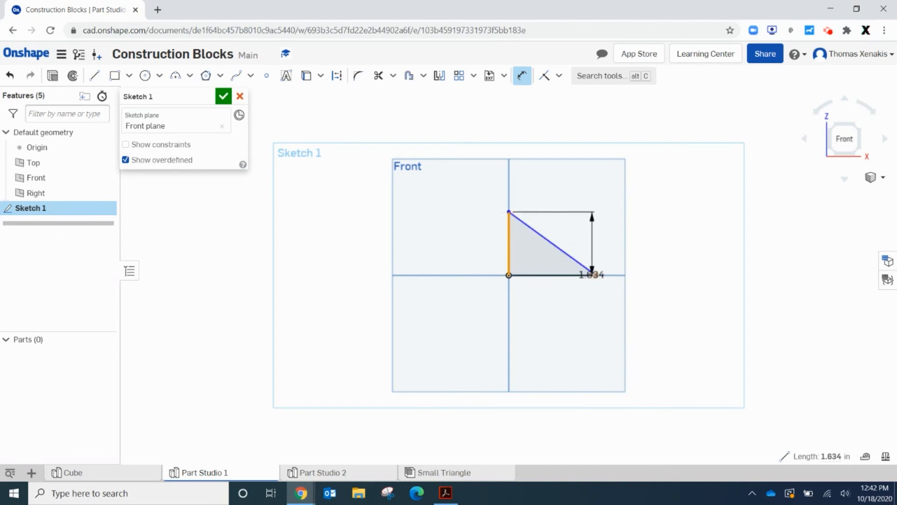
left_click(594, 274)
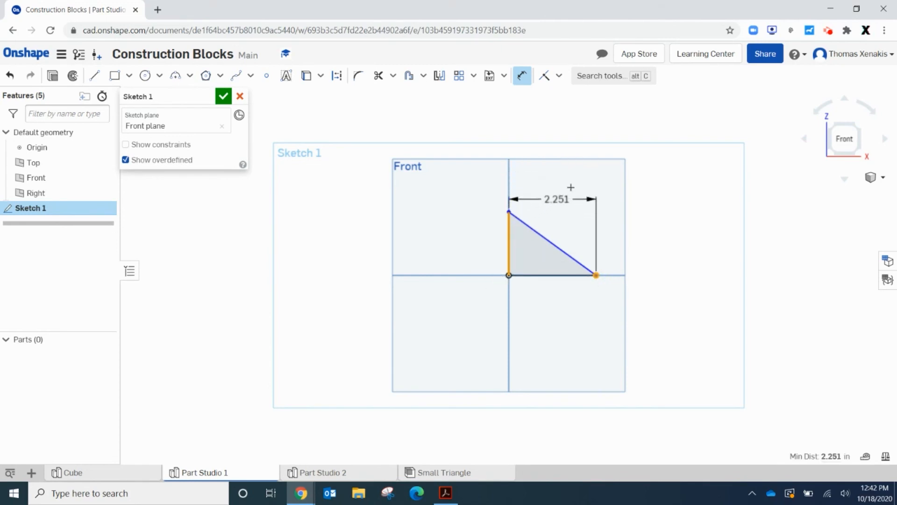
key("Escape")
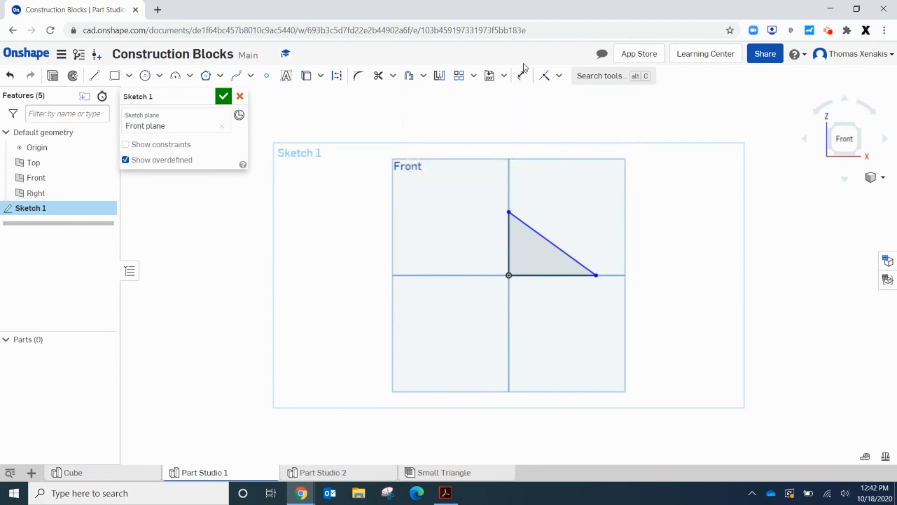
Step: Dimension the triangle's vertical and horizontal legs to 1.125 in each and finish the sketch
left_click(522, 80)
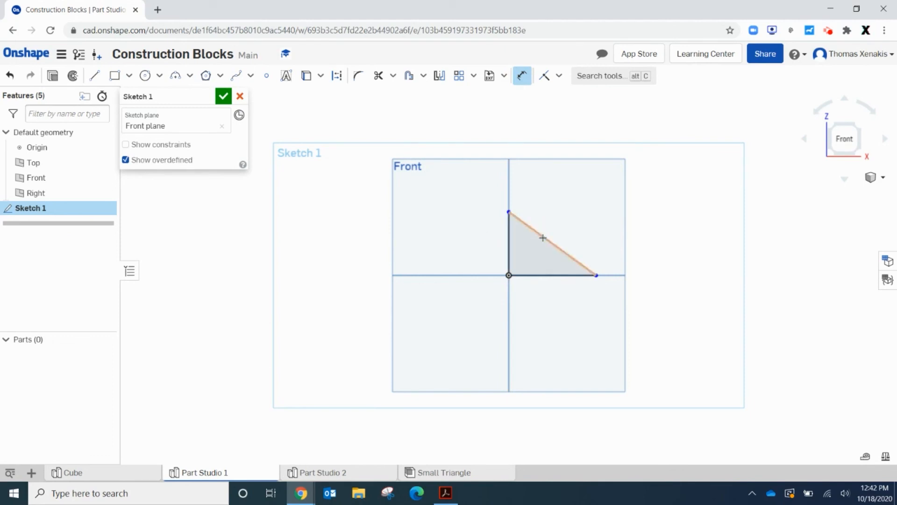
left_click(507, 242)
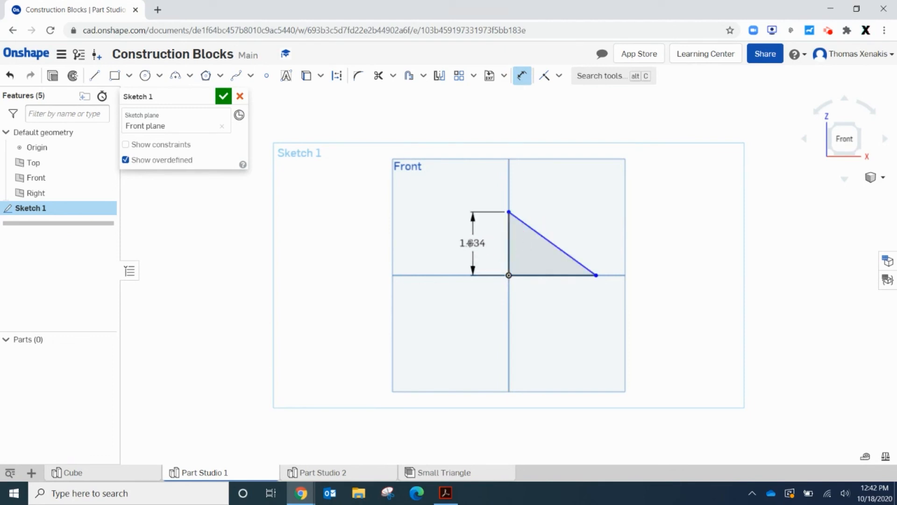
left_click(472, 242)
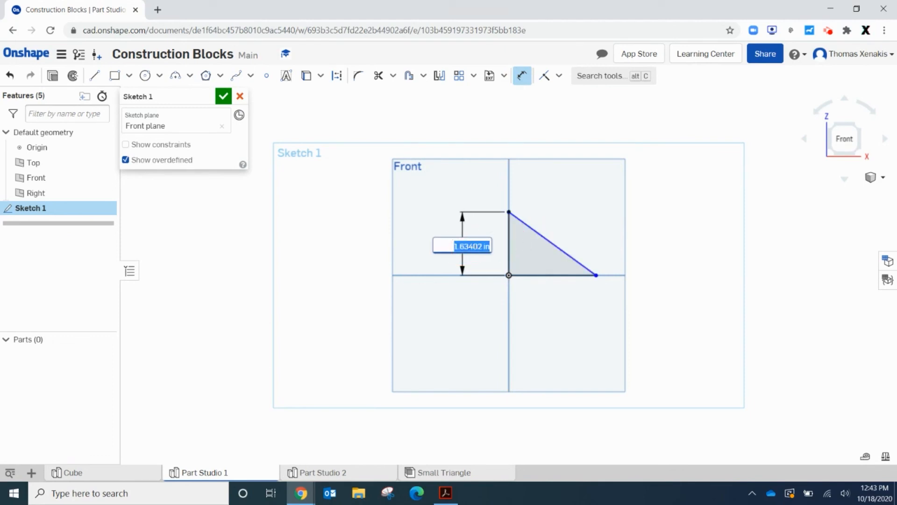
type("1.125")
key("Return")
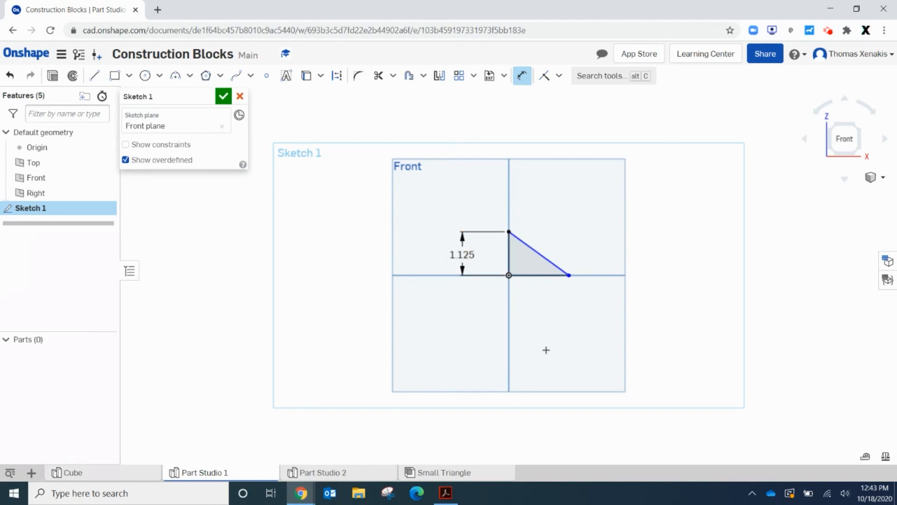
left_click(536, 276)
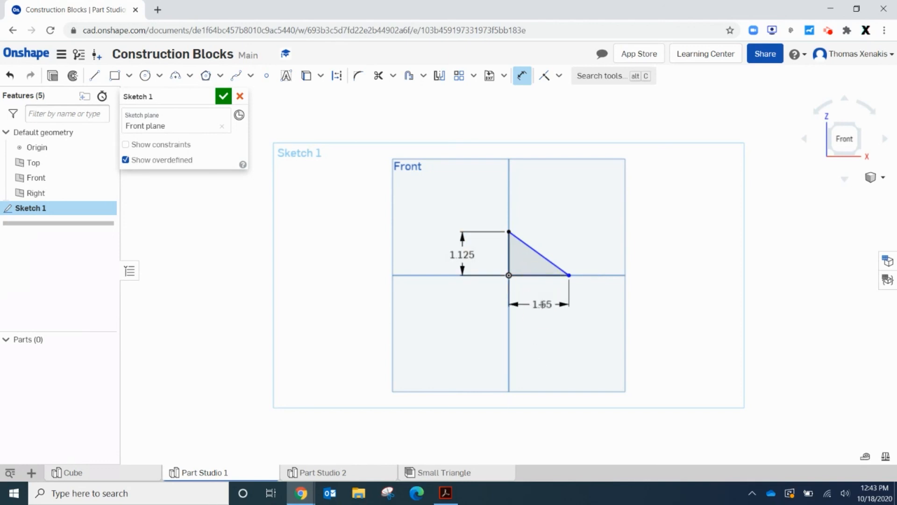
left_click(542, 304)
type("1.125")
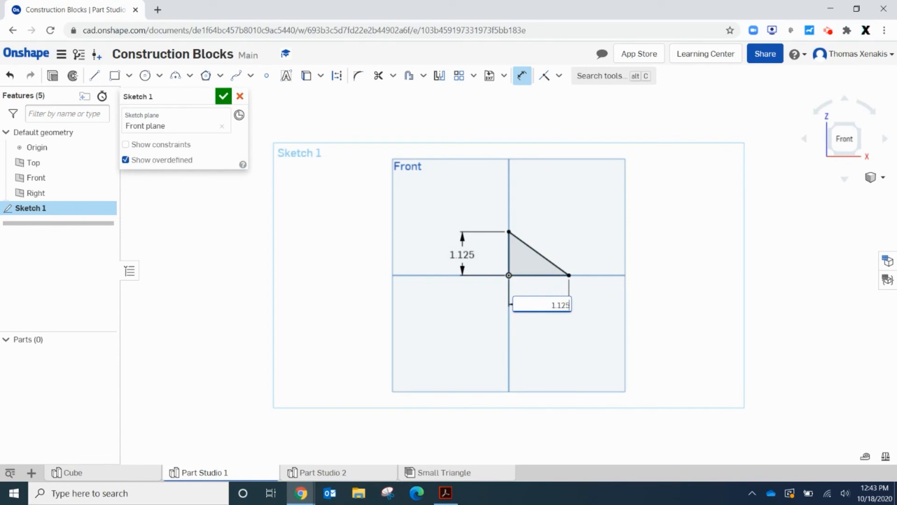
key("Return")
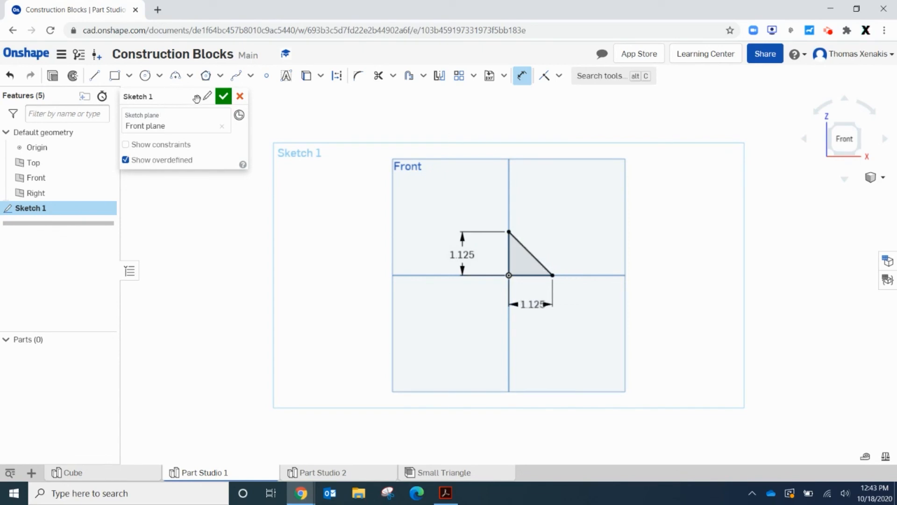
left_click(223, 97)
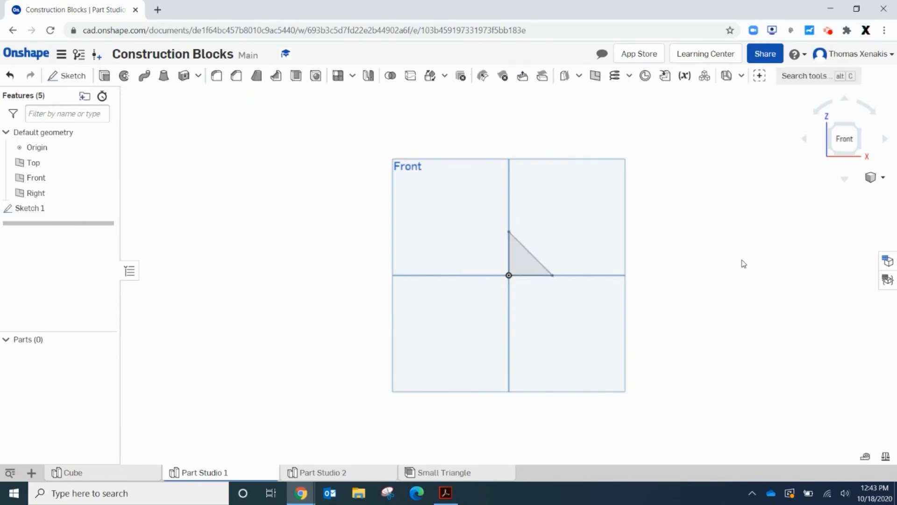
Step: Extrude the triangle as a new solid to a blind depth of 1.125 in, with the direction flipped to behind the Front plane
right_click_drag(787, 259, 769, 276)
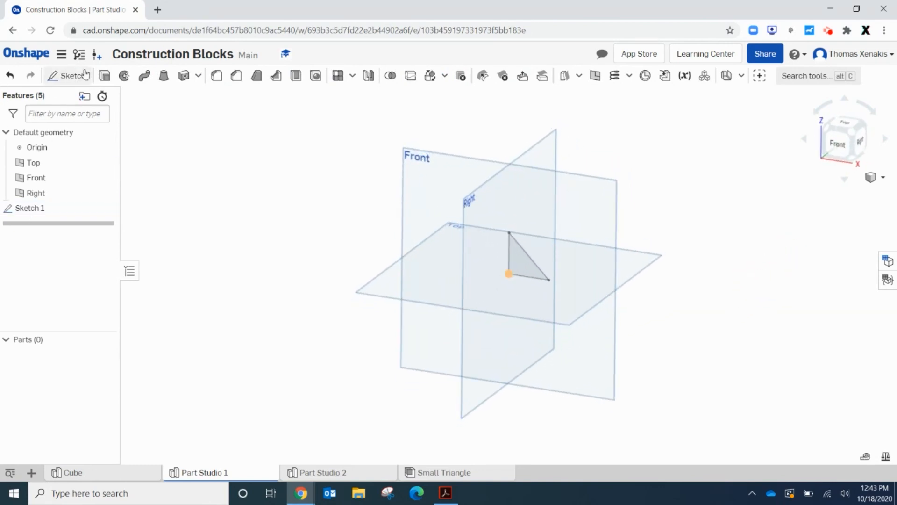
left_click(104, 75)
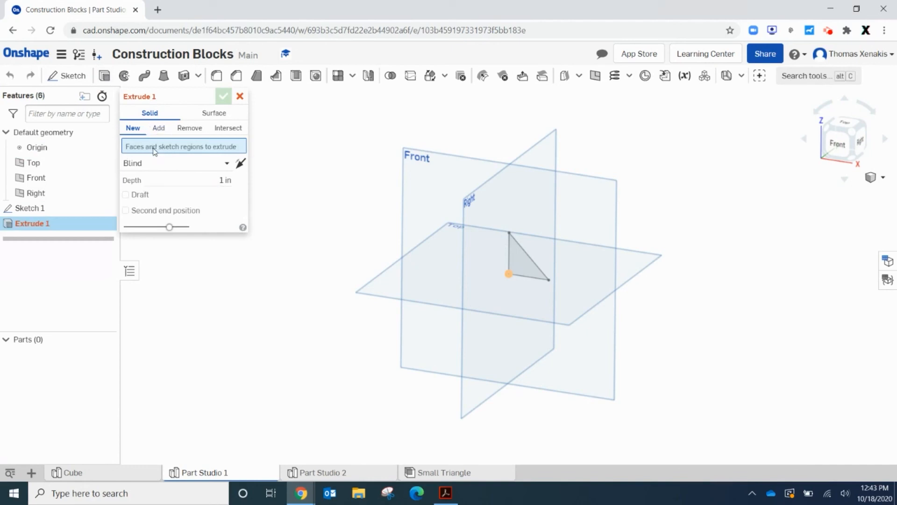
left_click(523, 274)
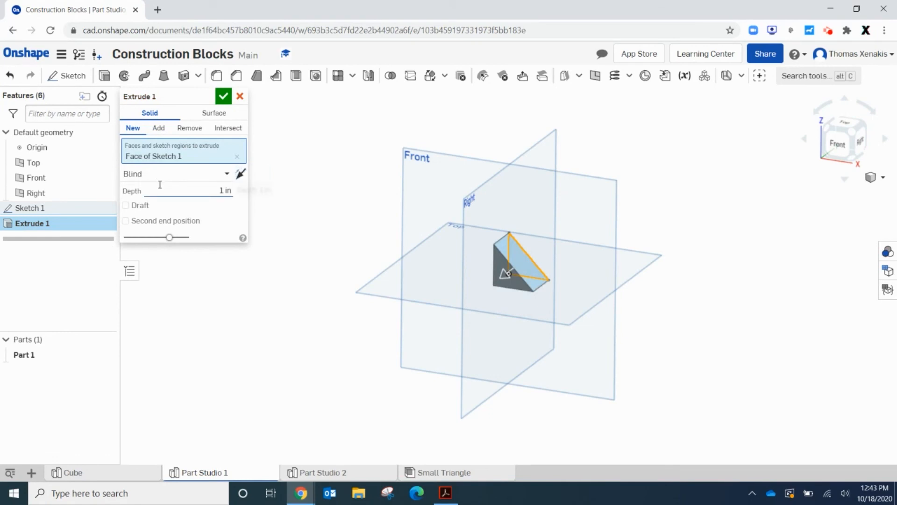
left_click(239, 175)
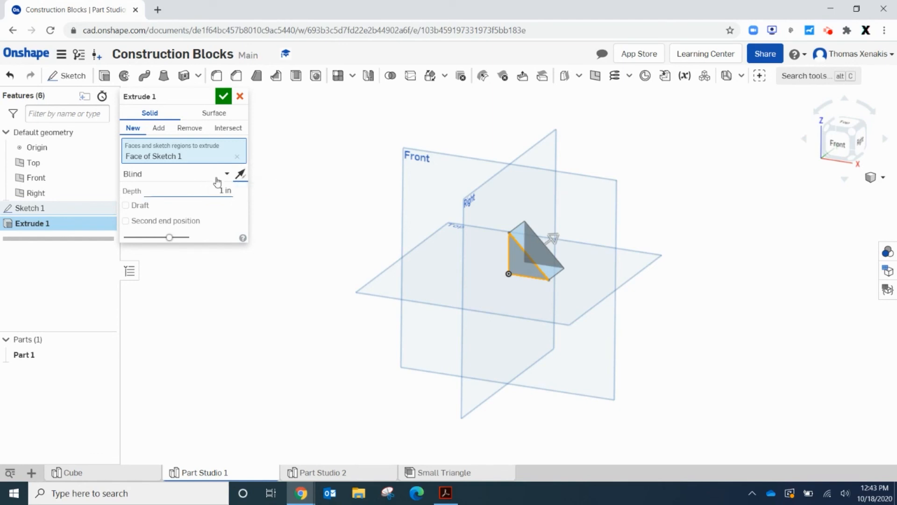
left_click(239, 174)
left_click(239, 174)
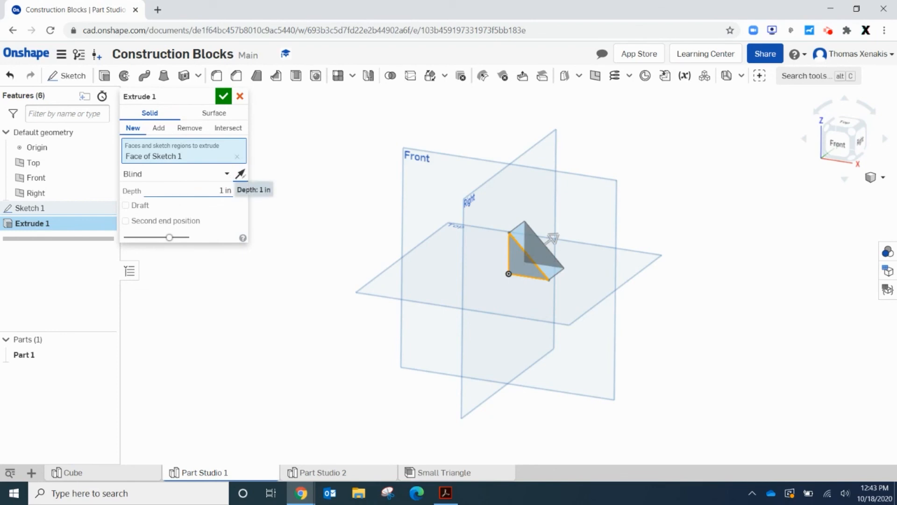
left_click(206, 188)
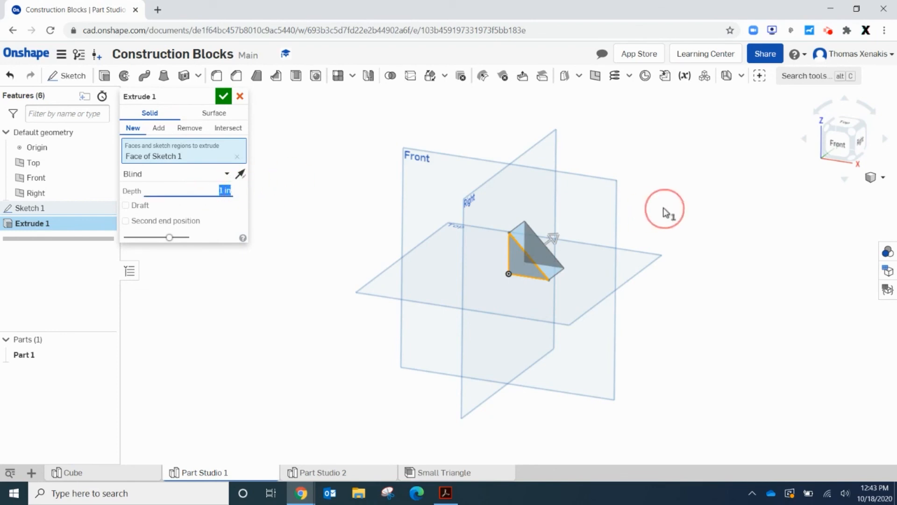
type("1.125")
key("Return")
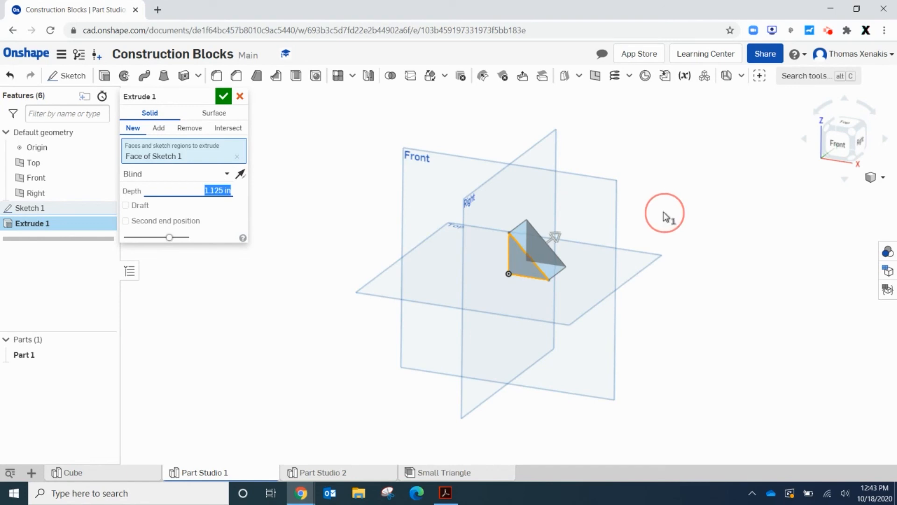
left_click(220, 98)
right_click_drag(696, 350, 717, 360)
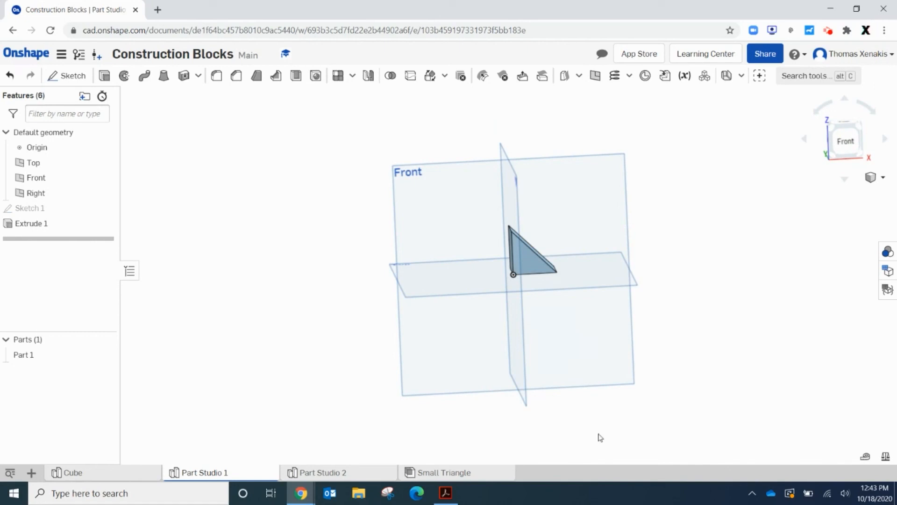
right_click(721, 342)
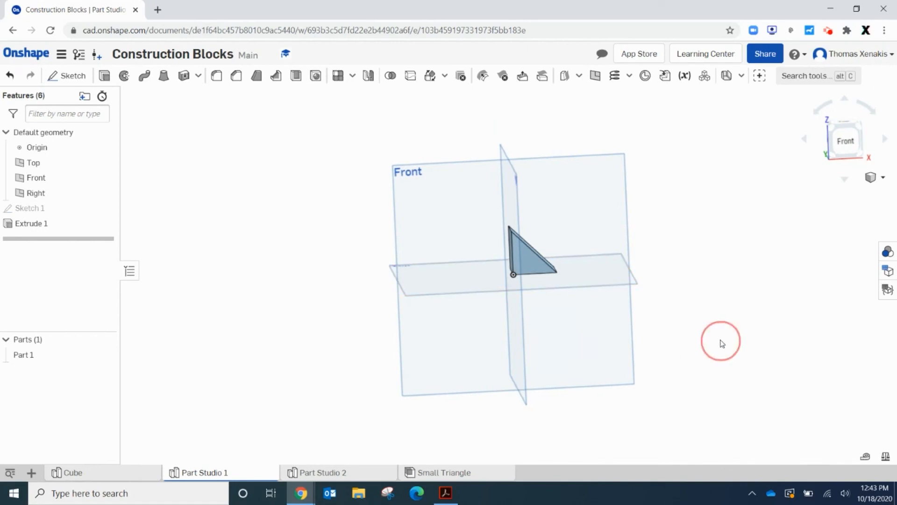
left_click(744, 386)
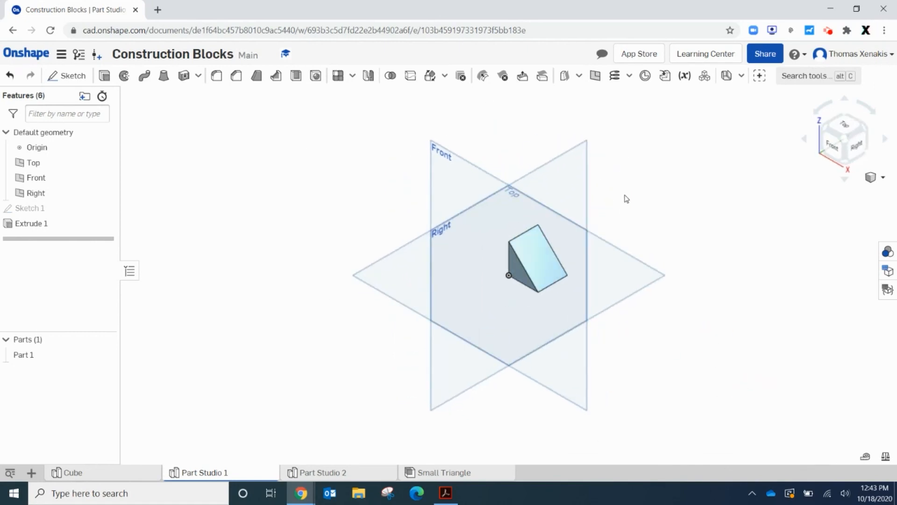